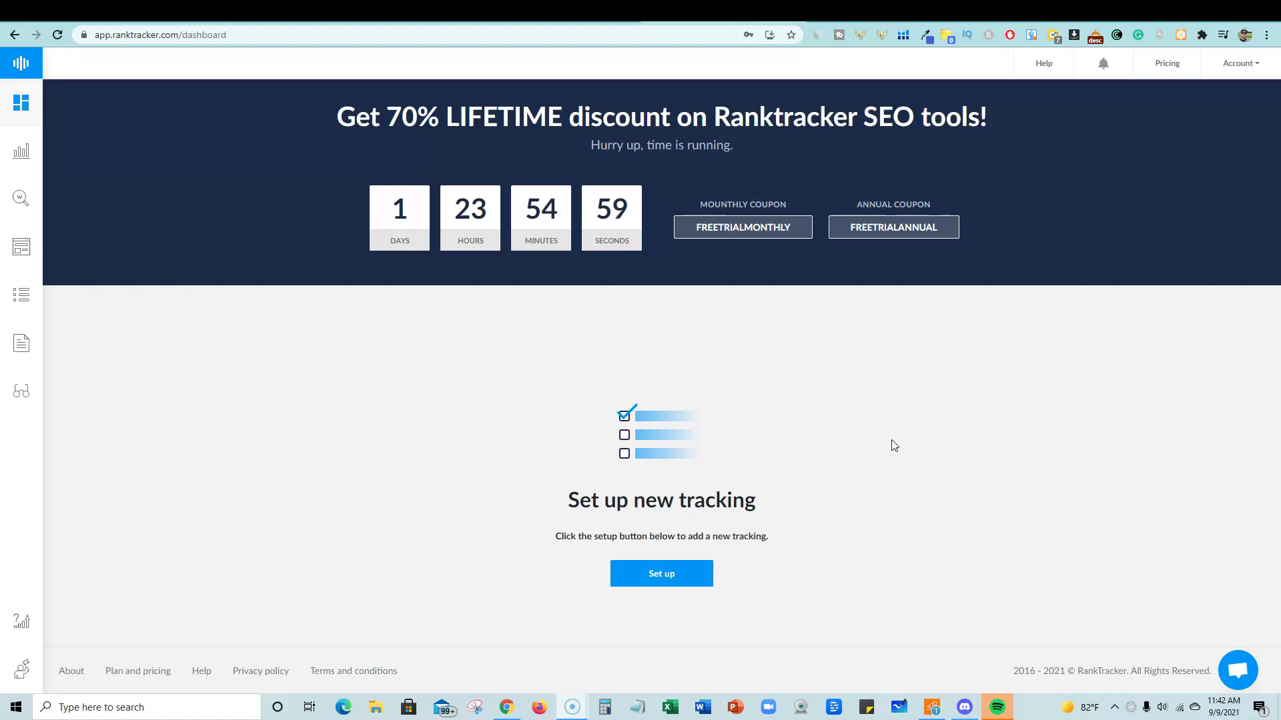
Switch to the Realistic Pay website and look through the recent posts on its home page.
click(869, 20)
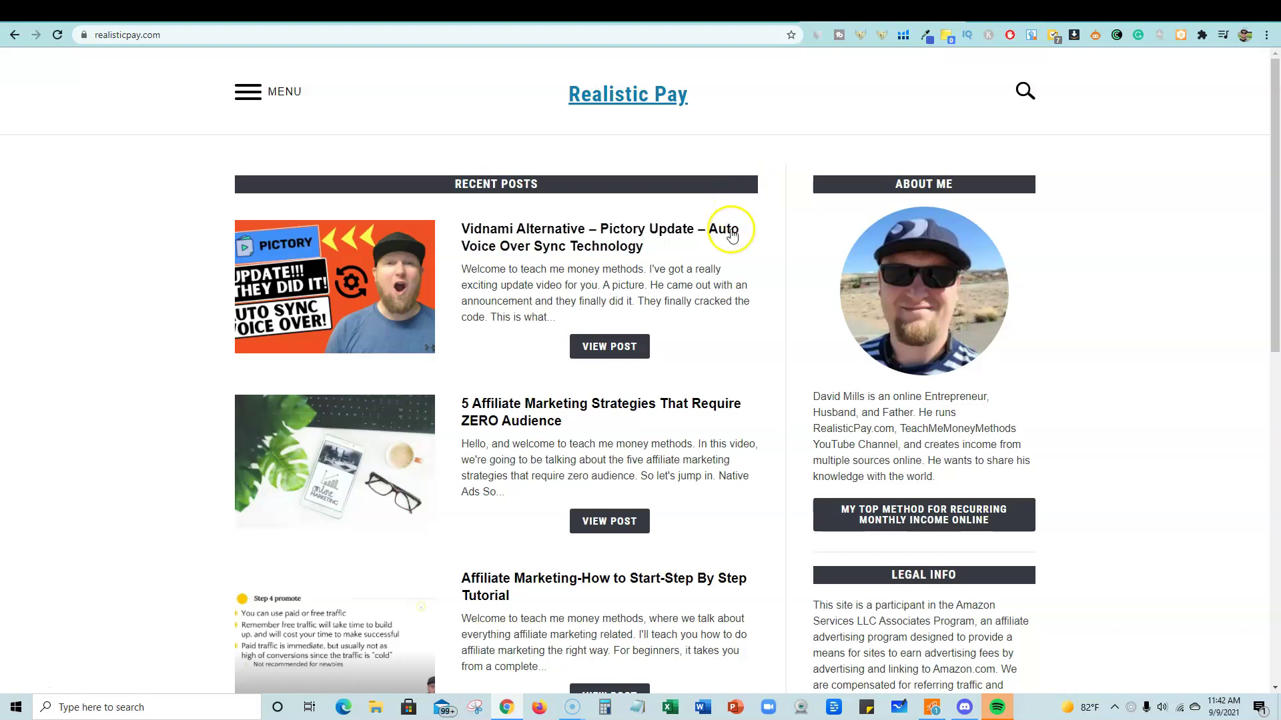
scroll(721, 273, down, 10)
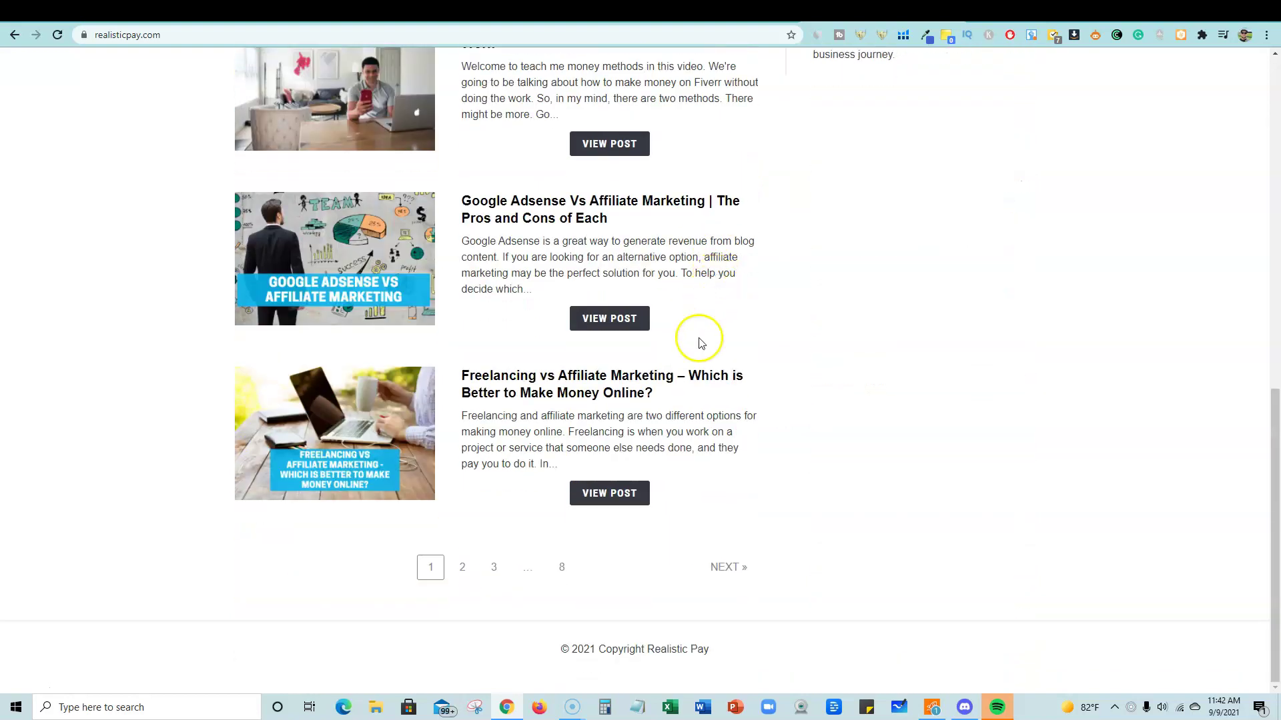
scroll(687, 399, up, 2)
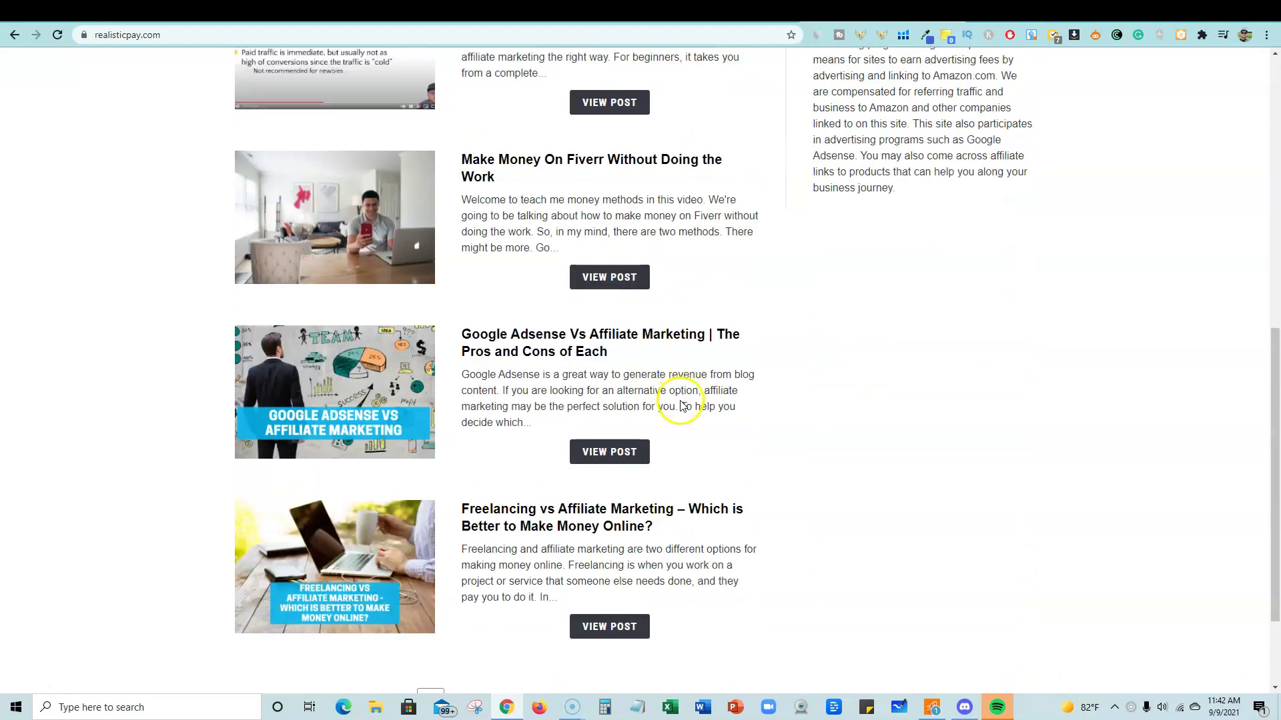
scroll(682, 400, up, 8)
scroll(682, 400, down, 10)
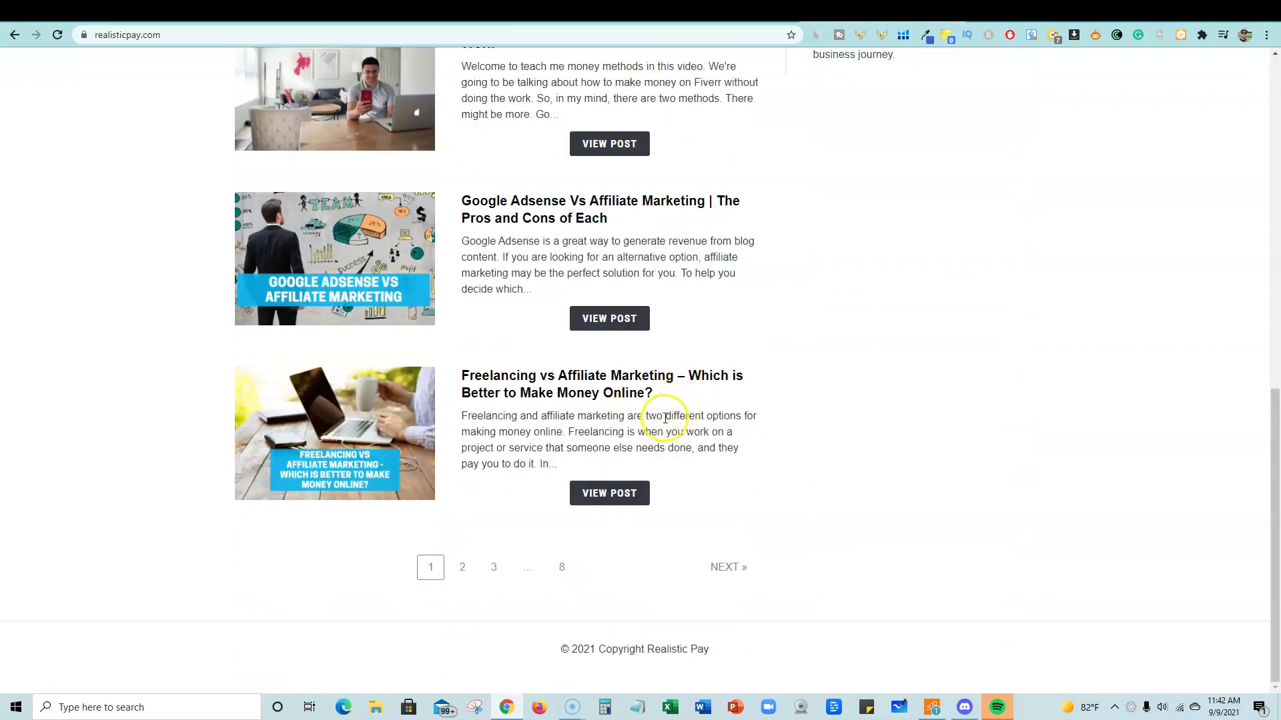
scroll(663, 417, up, 2)
scroll(650, 469, down, 1)
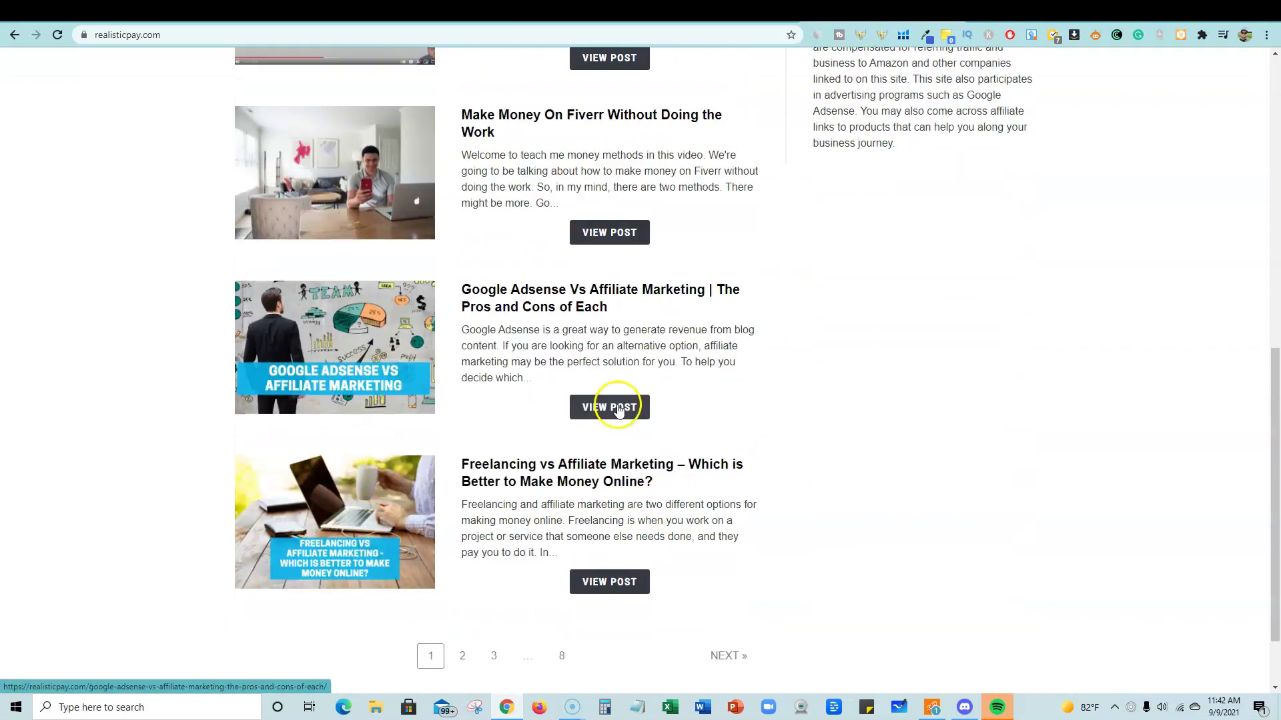
scroll(650, 468, up, 8)
scroll(653, 123, down, 2)
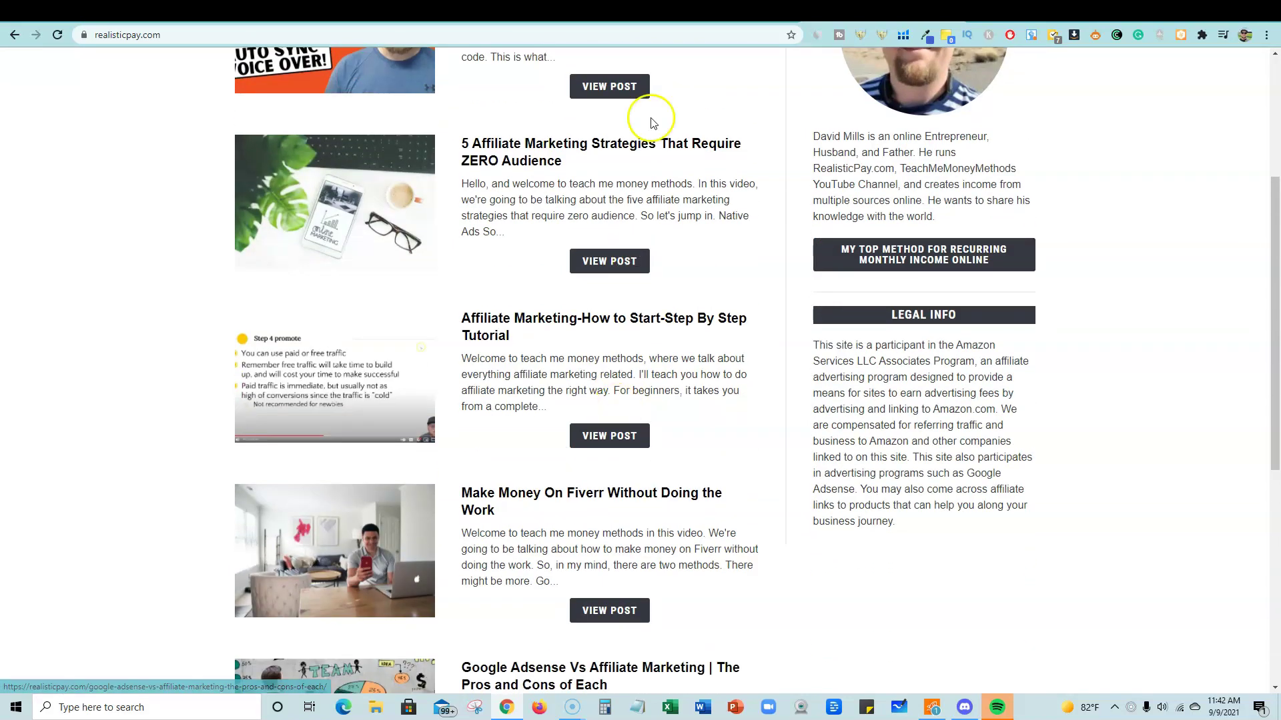
Check the lifetime discount banner on the Ranktracker dashboard and go to the heading of the AppSumo Ranktracker product page.
click(704, 14)
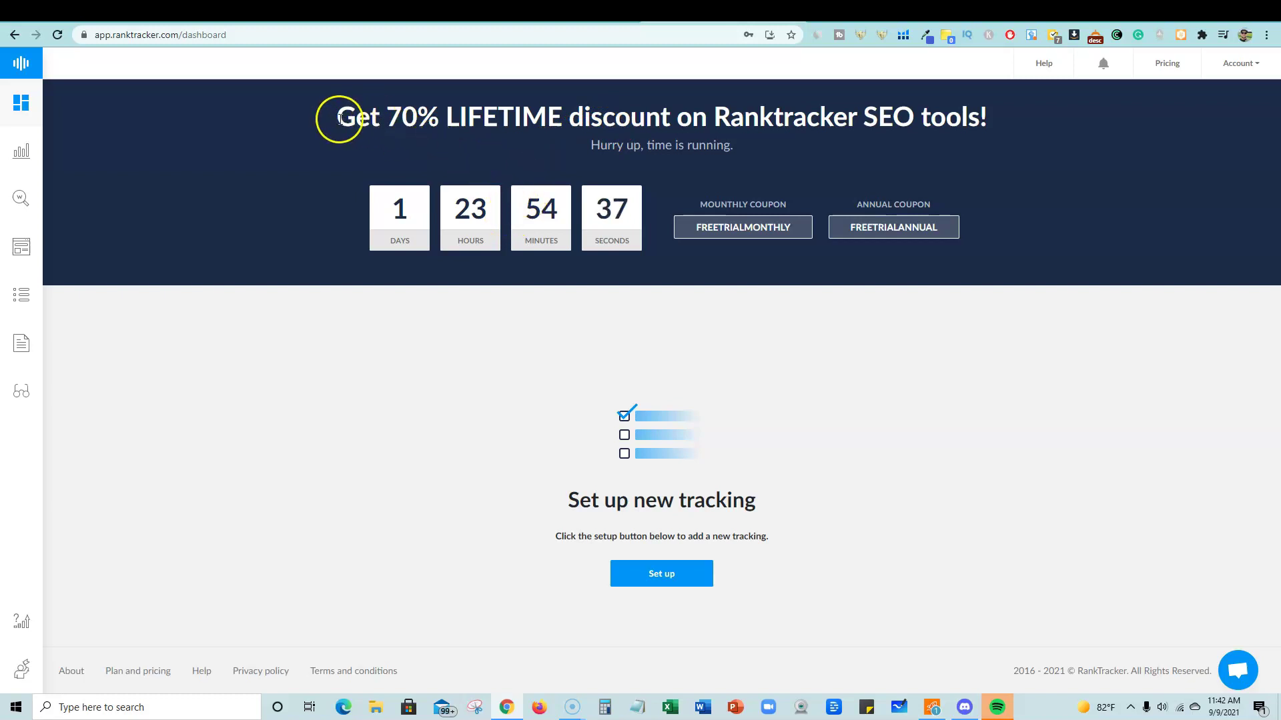
mouse_move(338, 118)
mouse_down()
mouse_move(1014, 126)
mouse_move(357, 120)
mouse_up()
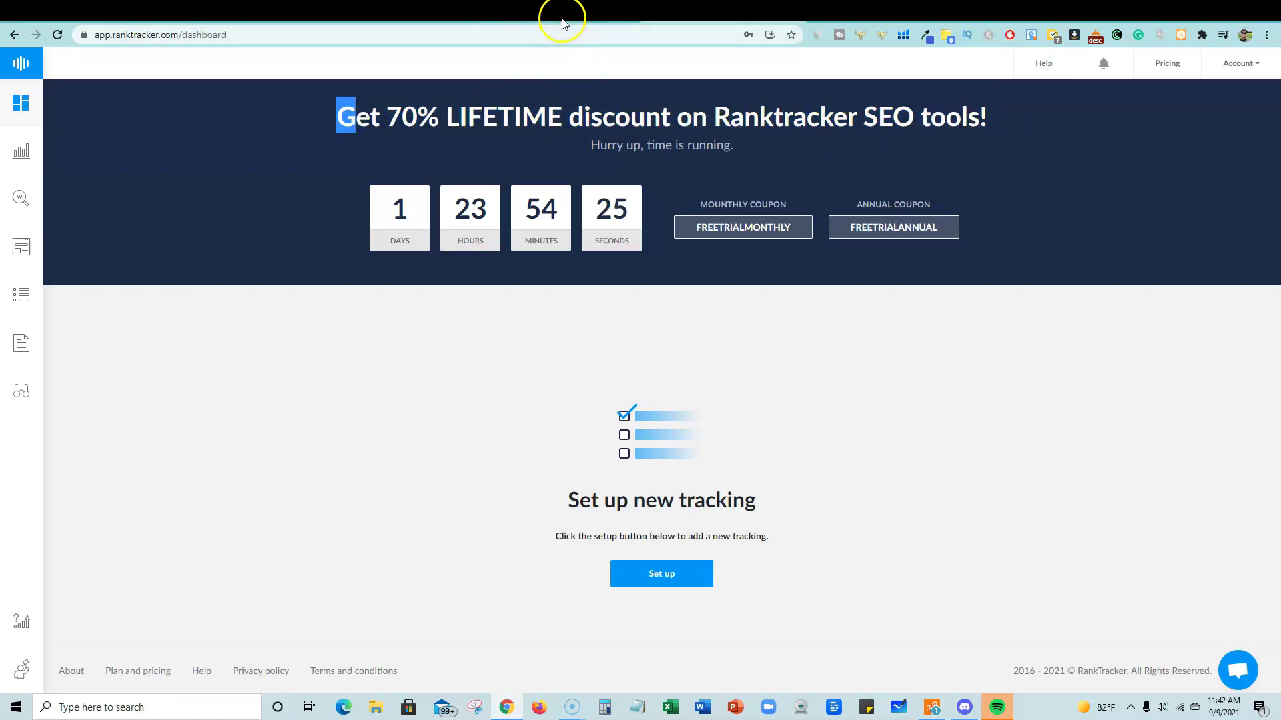
click(562, 15)
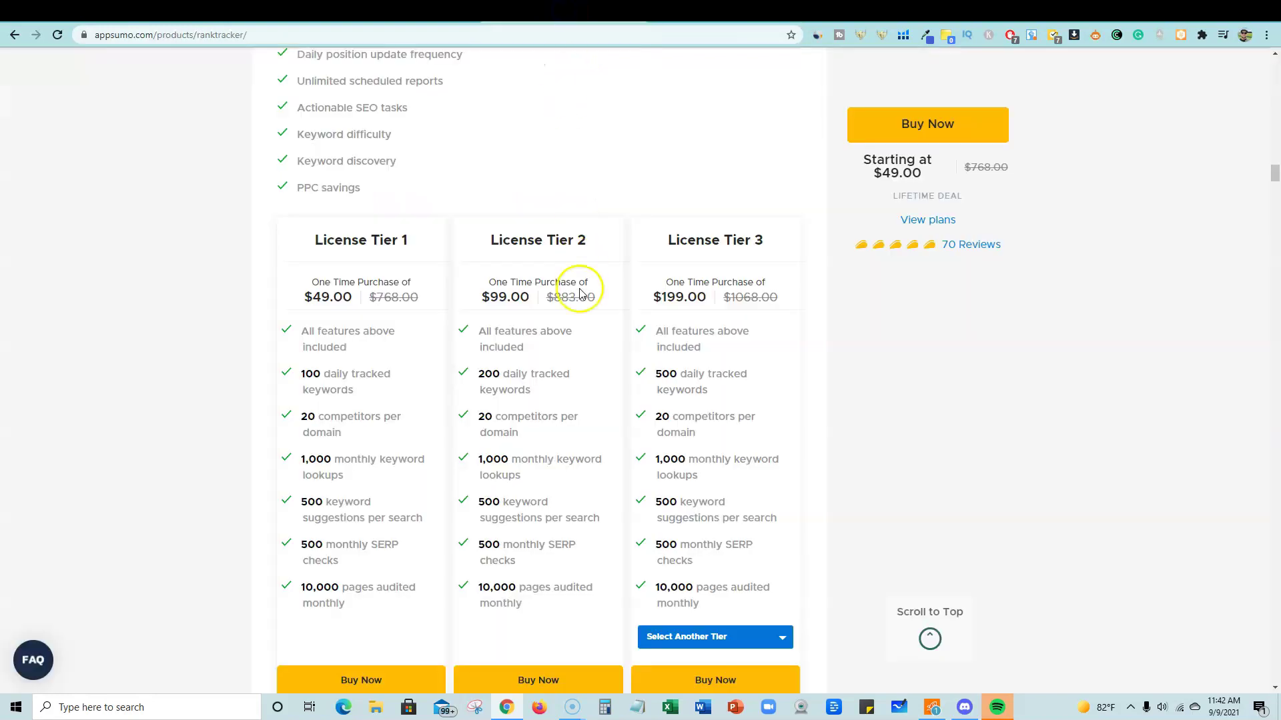
scroll(1138, 401, up, 5)
drag(1272, 163, 1274, 46)
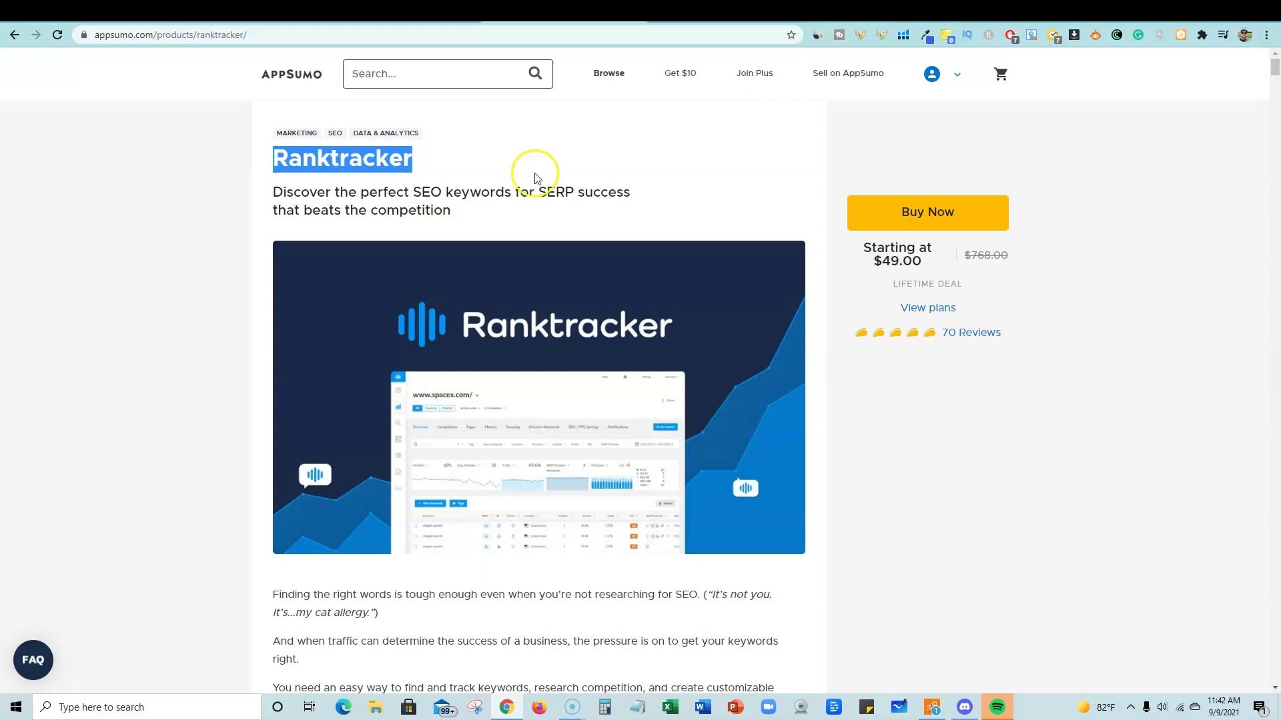
click(508, 214)
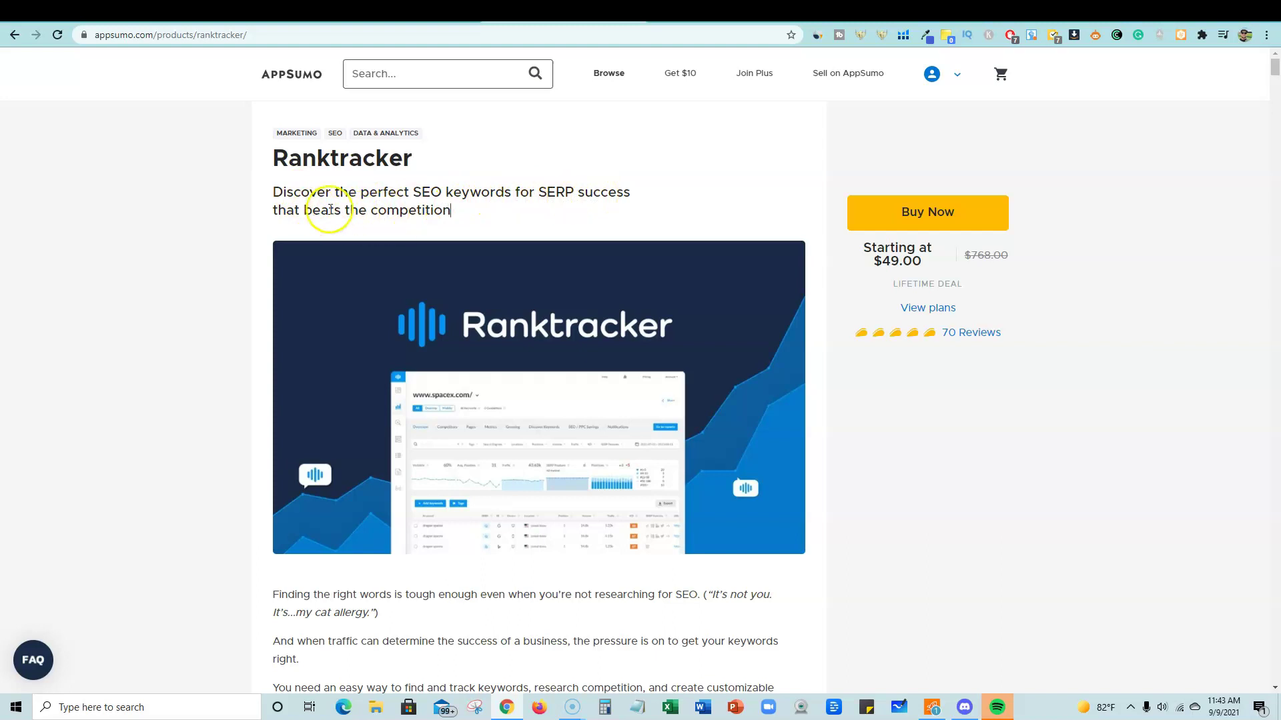
Read the introduction and TL;DR section of the Ranktracker product page on AppSumo.
scroll(946, 477, down, 1)
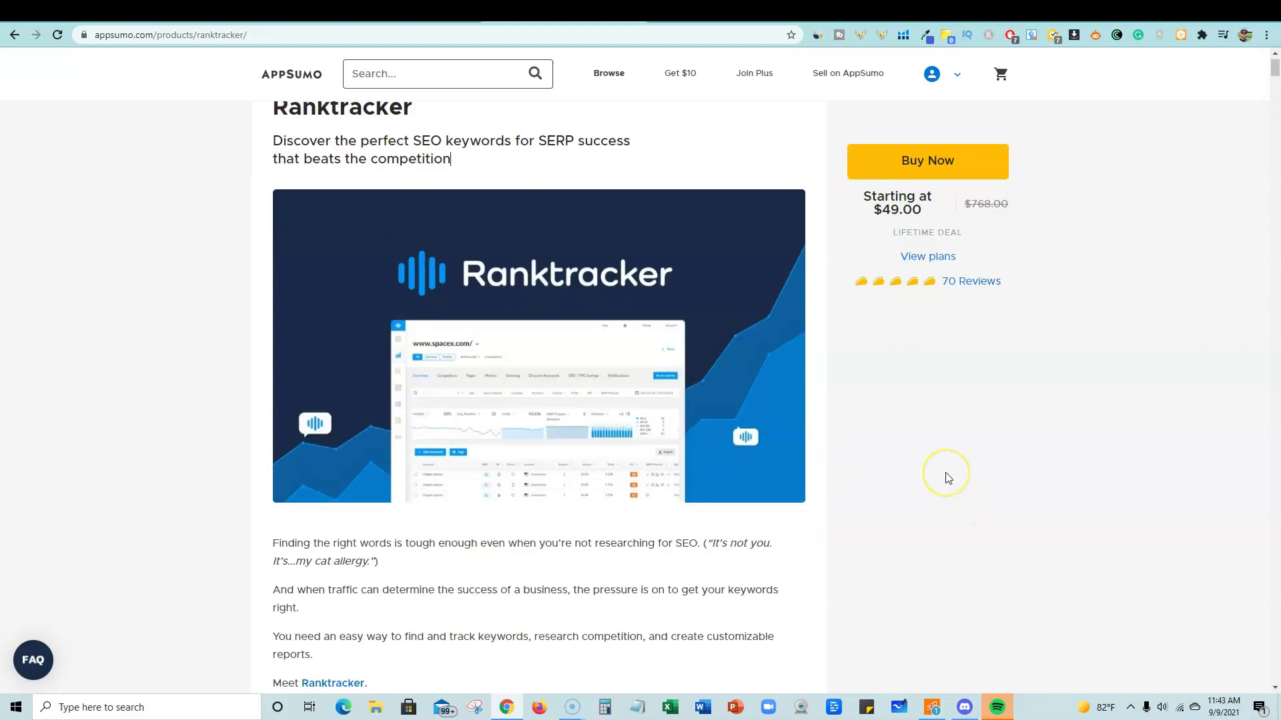
scroll(947, 478, down, 4)
scroll(947, 477, down, 4)
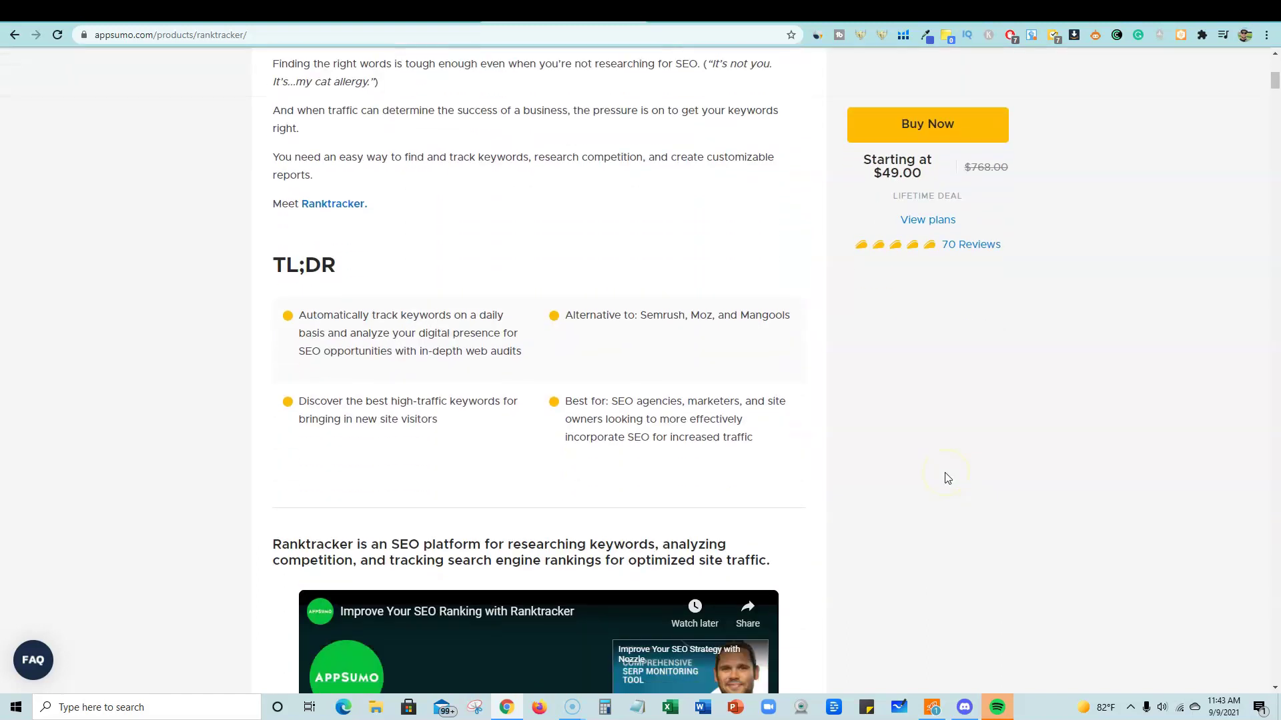
scroll(947, 477, up, 1)
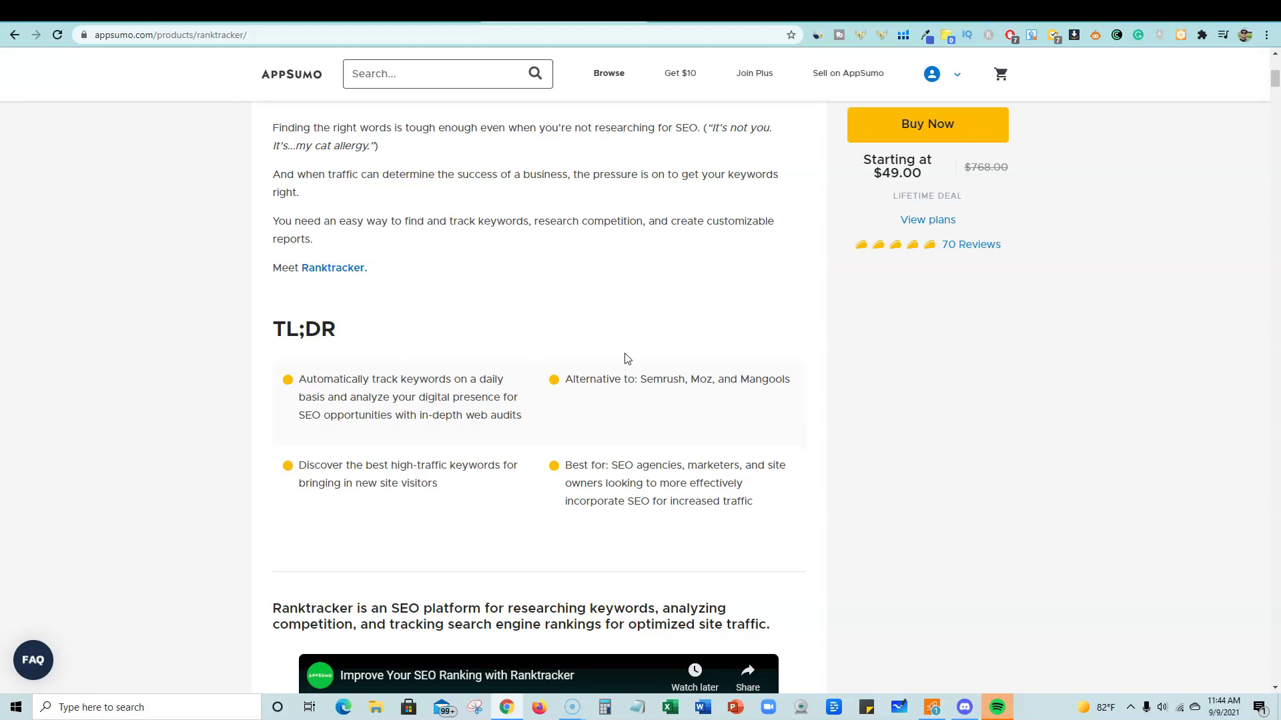
scroll(627, 359, up, 7)
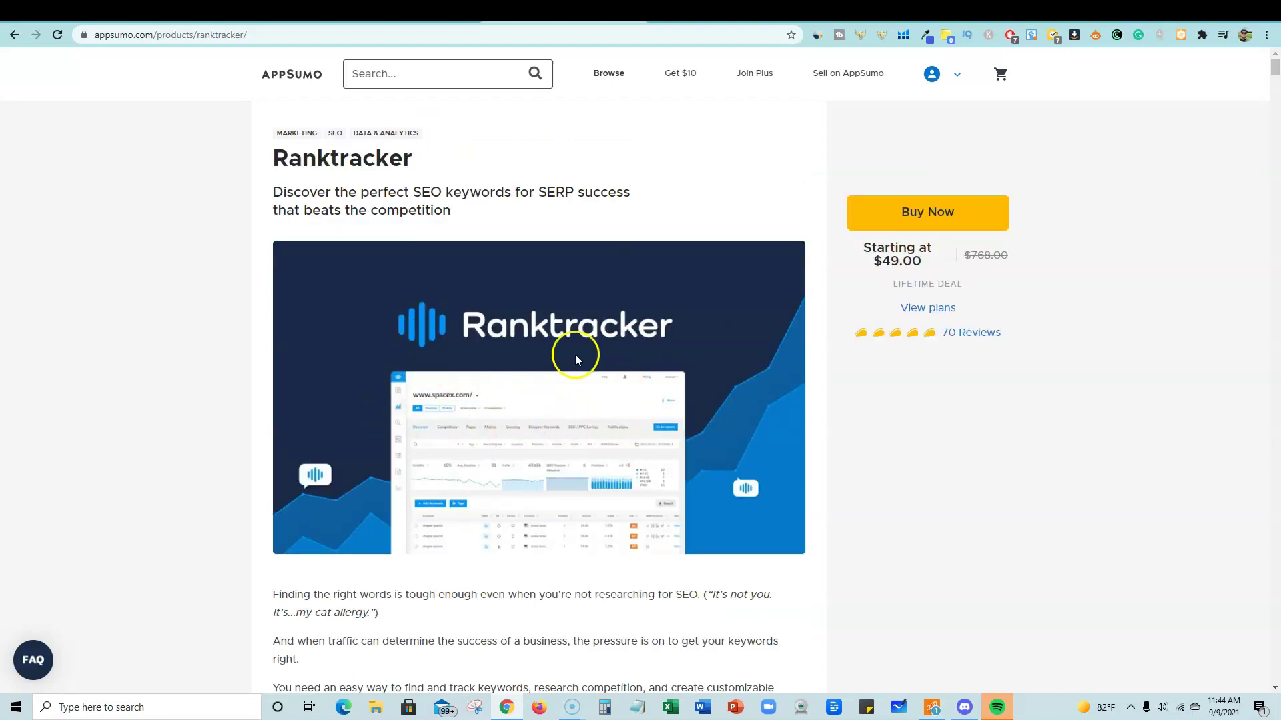
scroll(643, 458, down, 12)
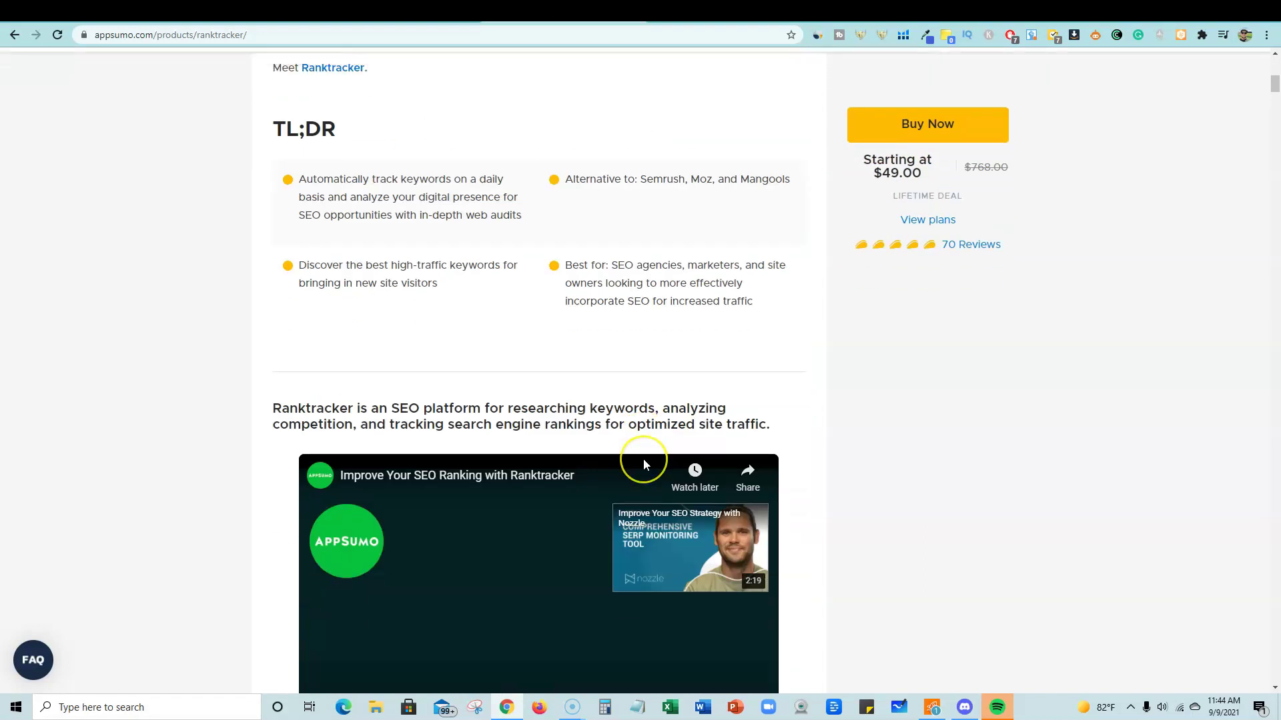
scroll(644, 459, up, 5)
scroll(644, 458, up, 7)
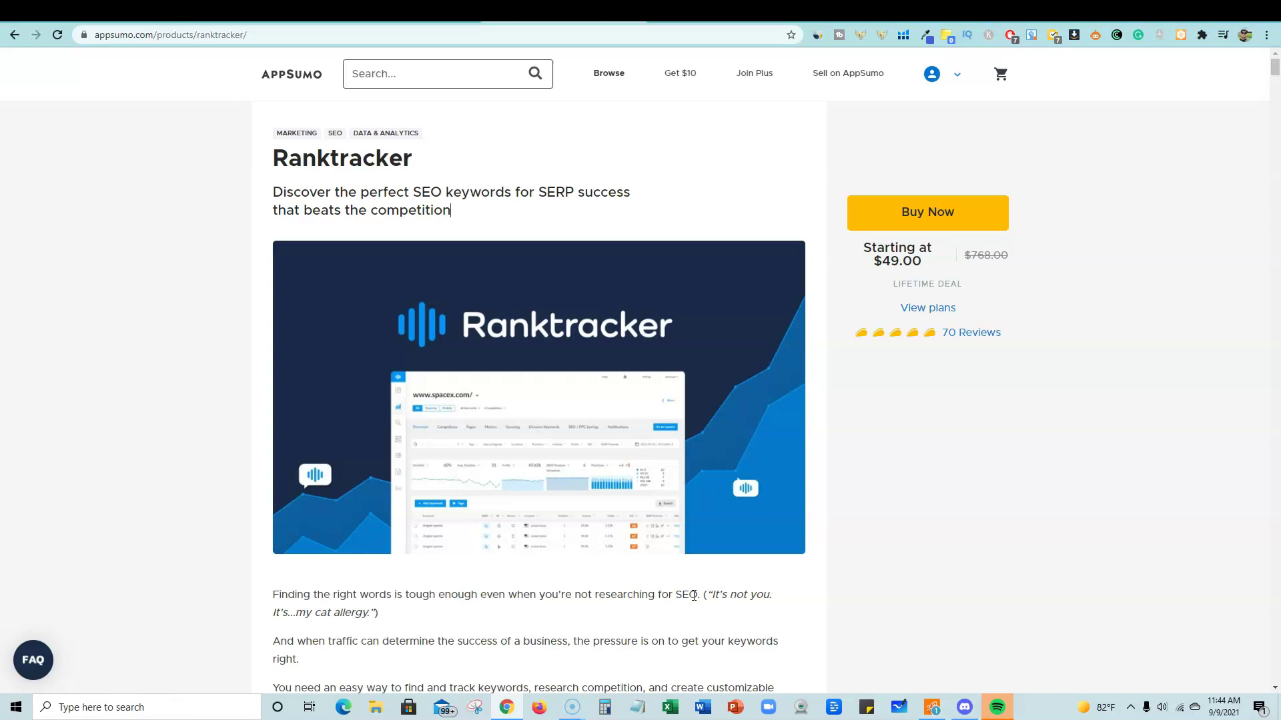
click(813, 544)
scroll(841, 484, down, 1)
scroll(844, 485, up, 1)
Examine the deal terms and the features included in all plans under Plans and Features, including position updates and keyword difficulty.
scroll(867, 481, down, 7)
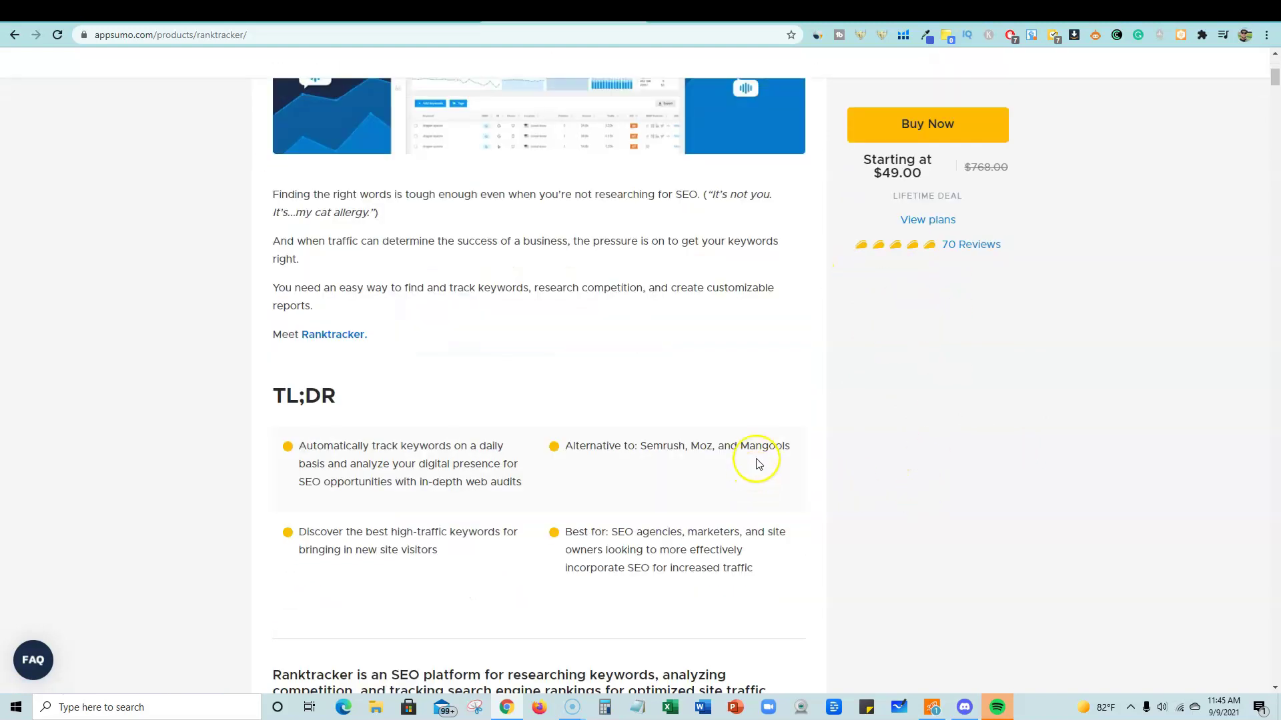
scroll(611, 458, down, 10)
scroll(608, 460, down, 17)
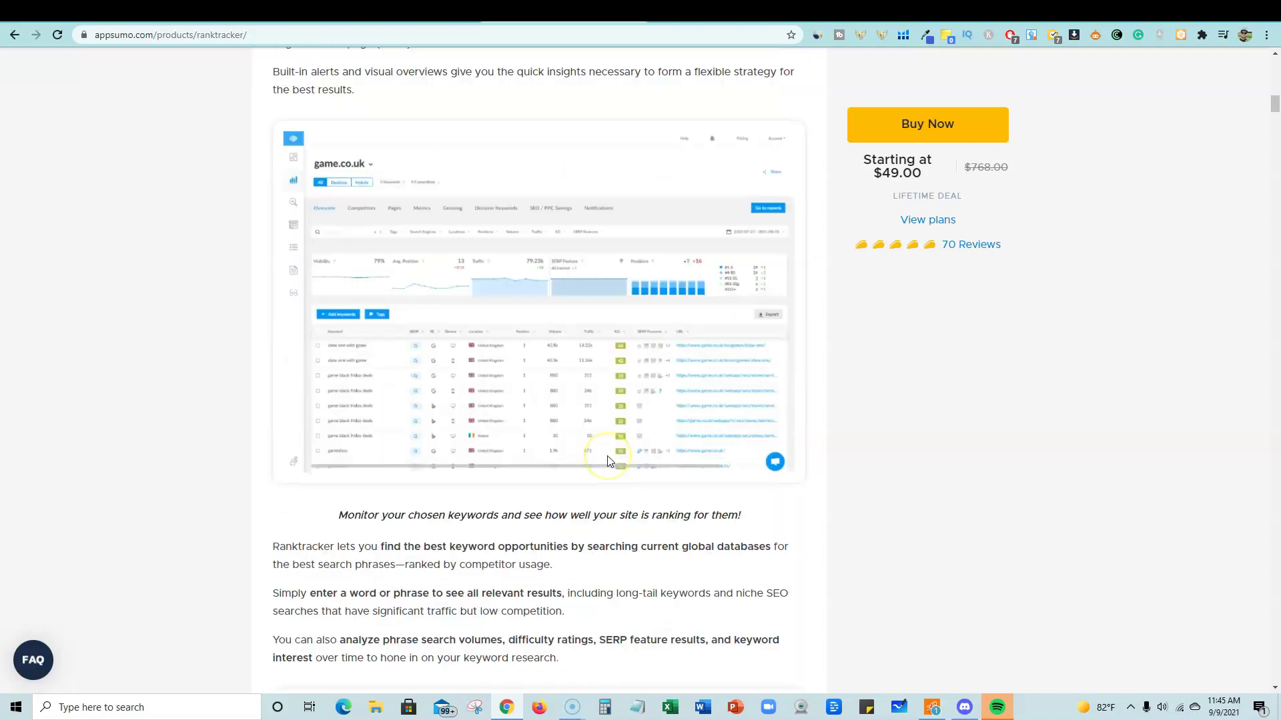
scroll(620, 406, down, 20)
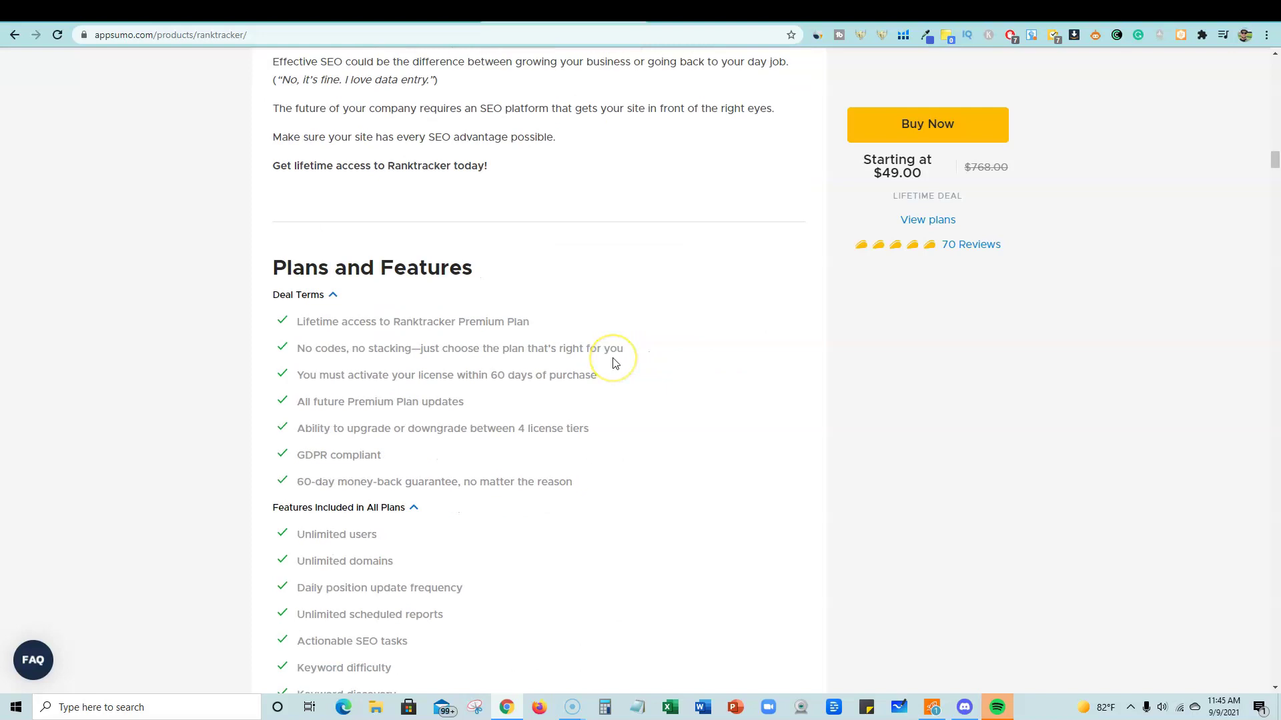
scroll(615, 362, down, 2)
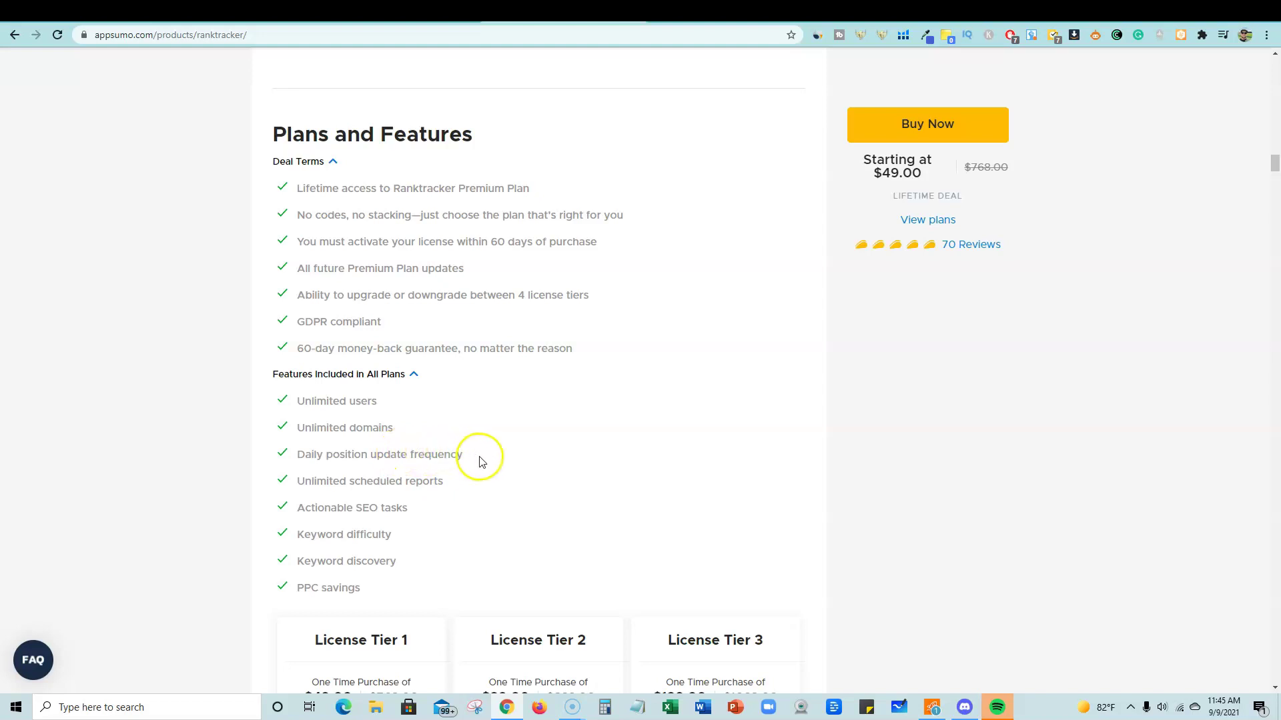
drag(459, 455, 295, 461)
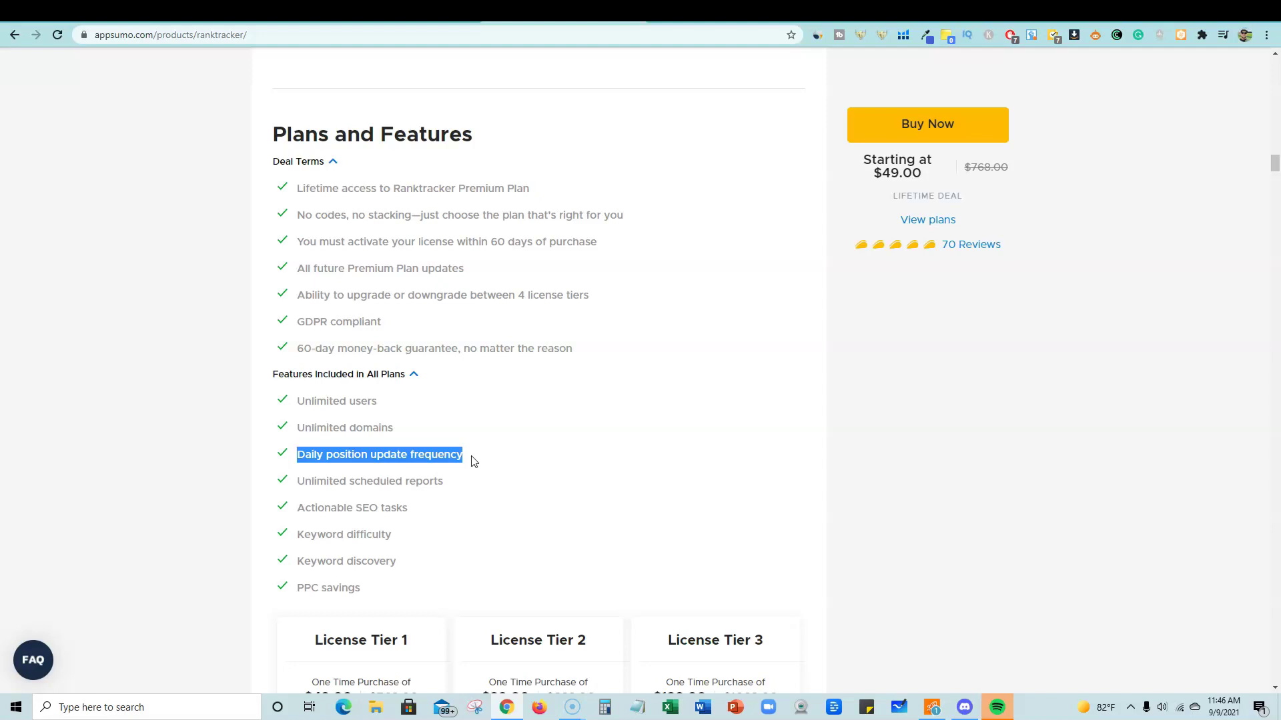
click(314, 481)
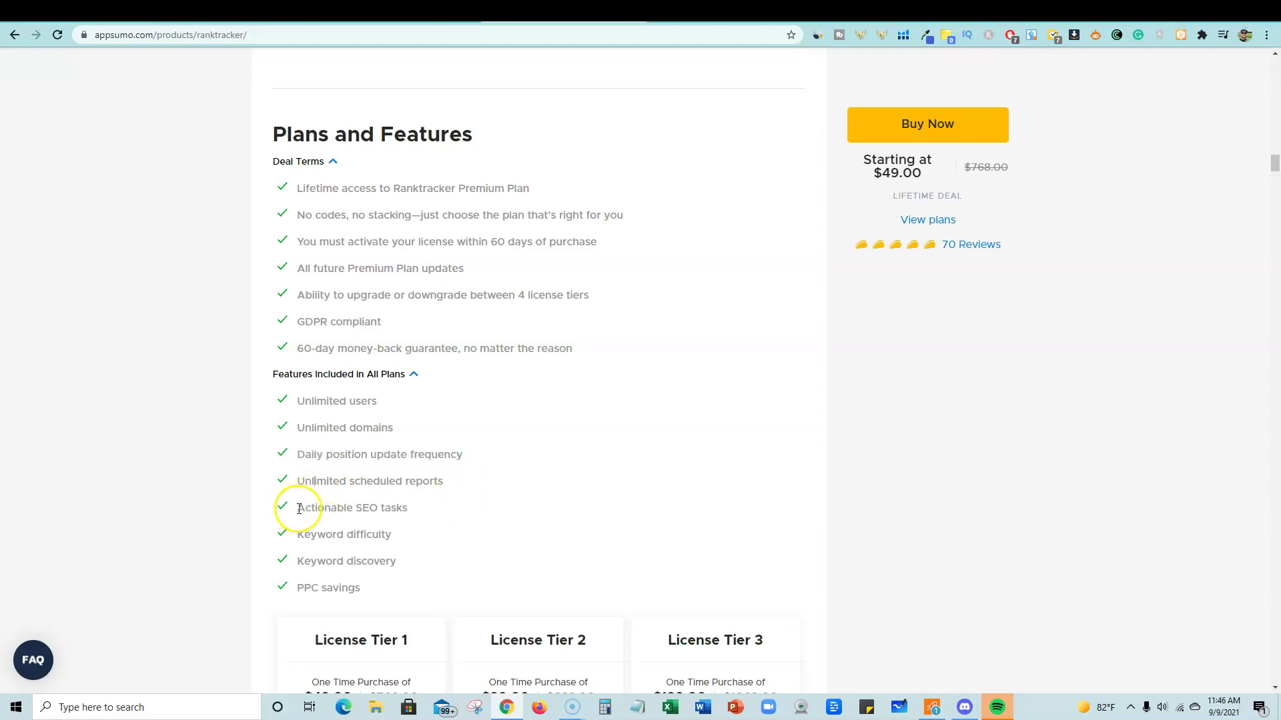
drag(297, 532, 428, 527)
click(536, 515)
Compare the one-time prices and limits of License Tiers 1 to 3, highlighting Tier 1's daily tracked keywords.
scroll(539, 520, down, 4)
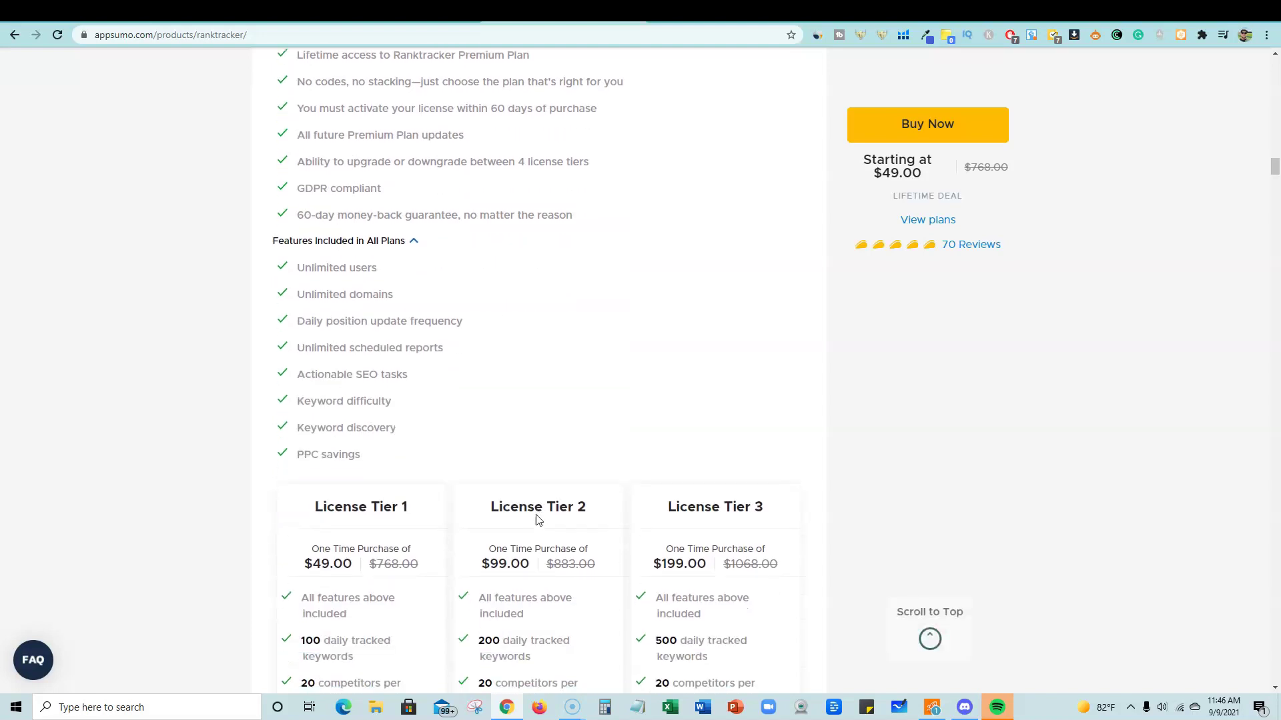
scroll(539, 520, down, 2)
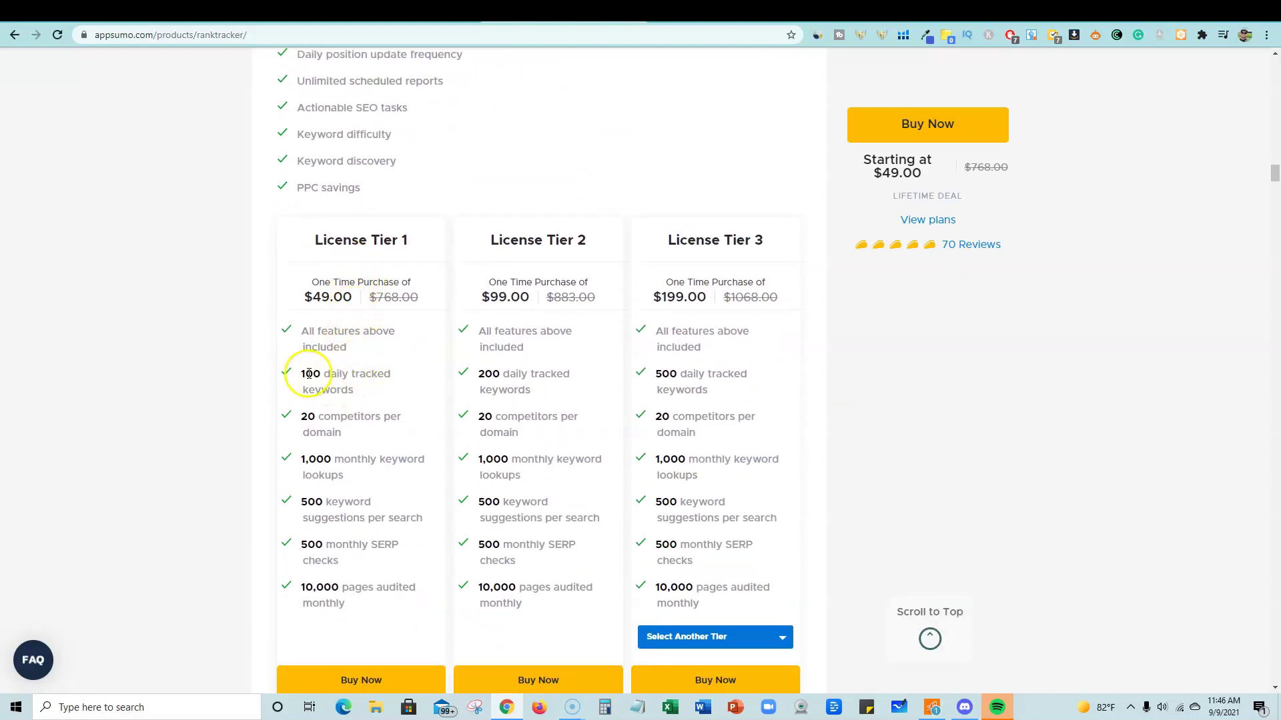
drag(302, 374, 397, 387)
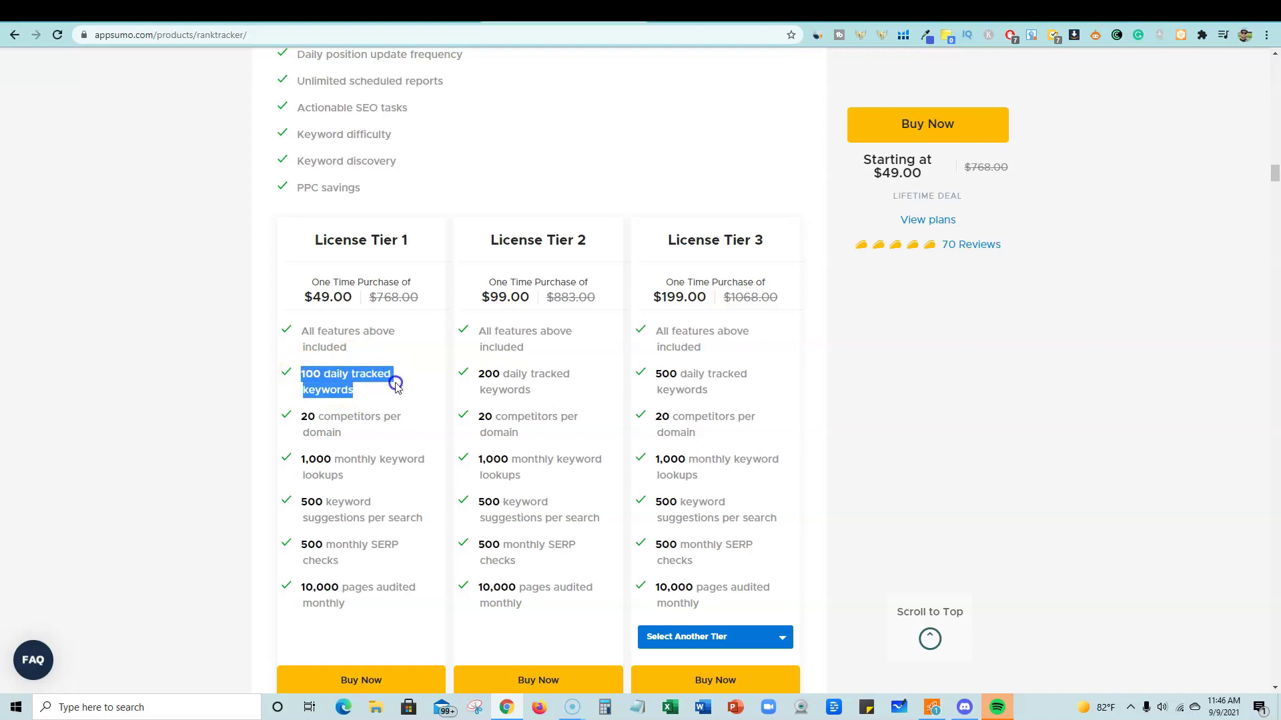
click(402, 332)
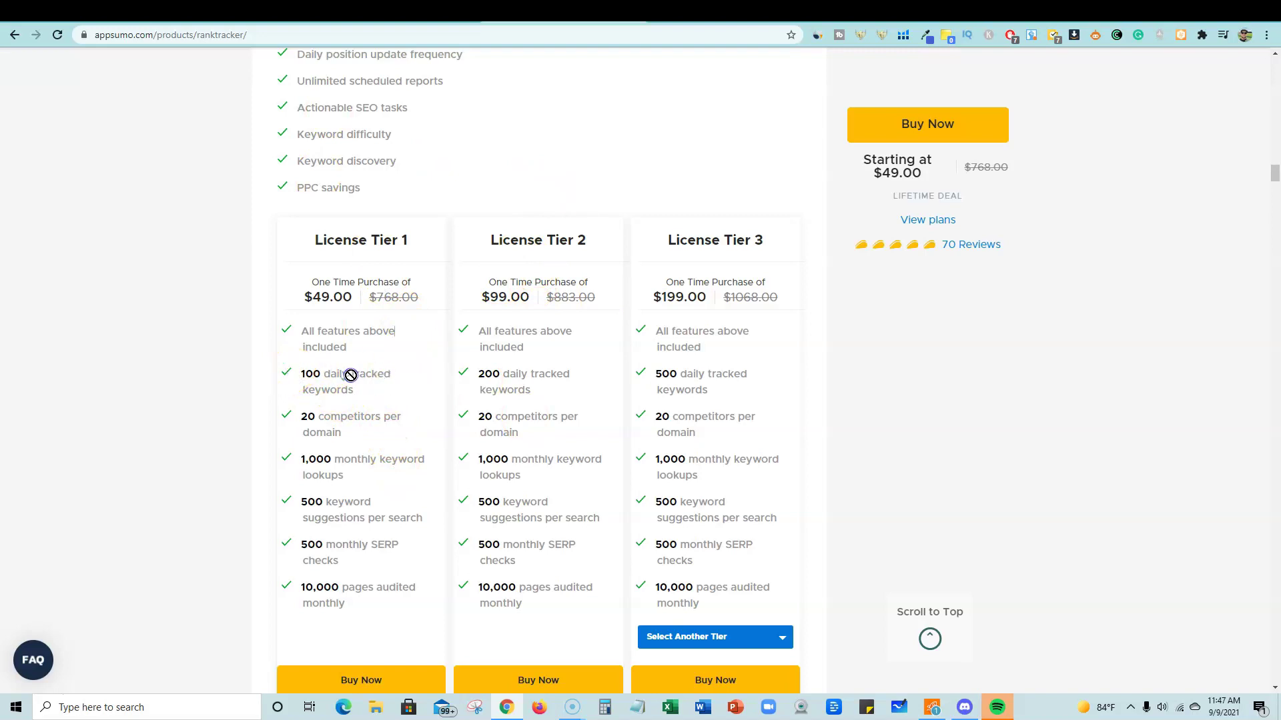
scroll(467, 447, down, 4)
scroll(501, 472, up, 4)
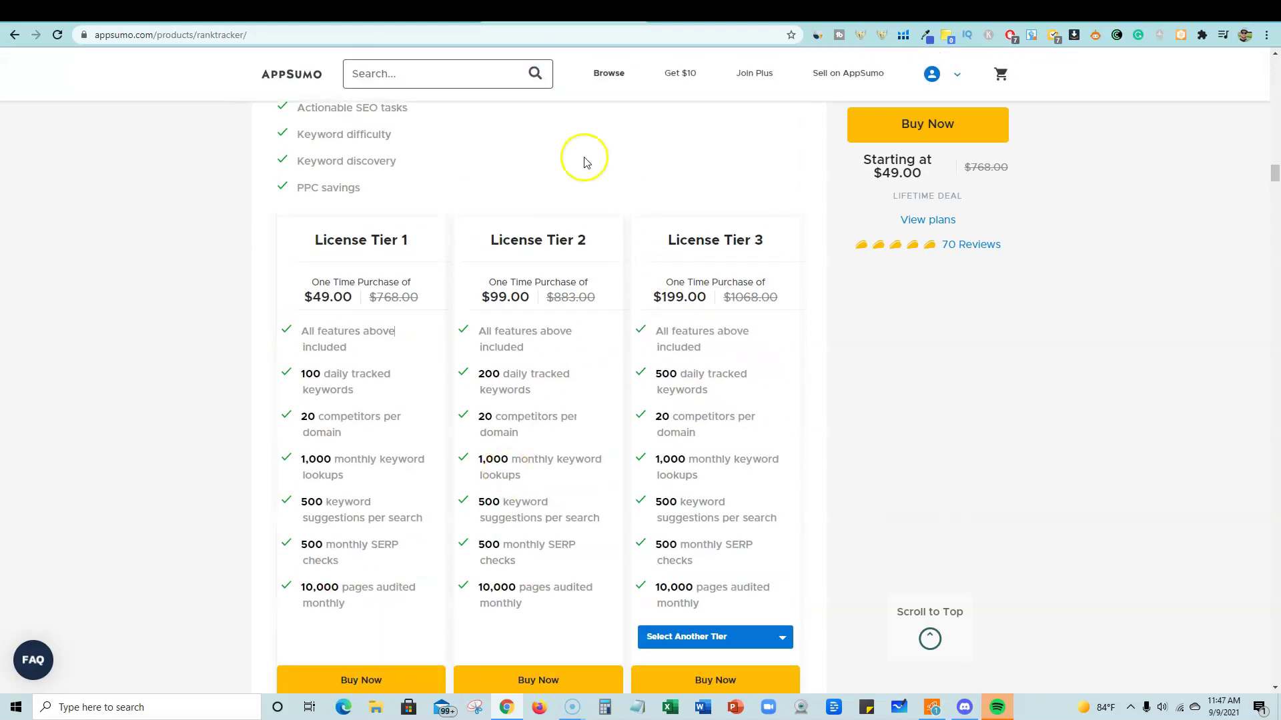
Start a new tracking in Ranktracker with the copied realisticpay.com address as its domain, and continue to the keywords stage.
click(697, 26)
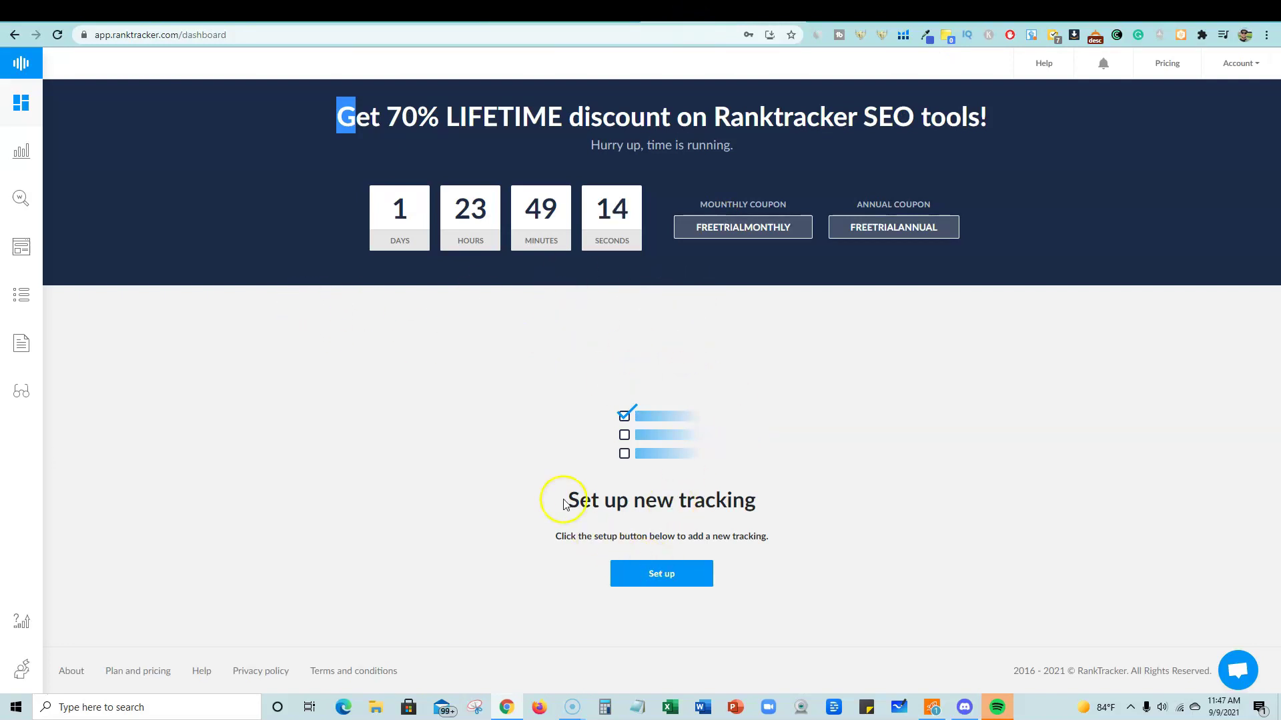
click(686, 574)
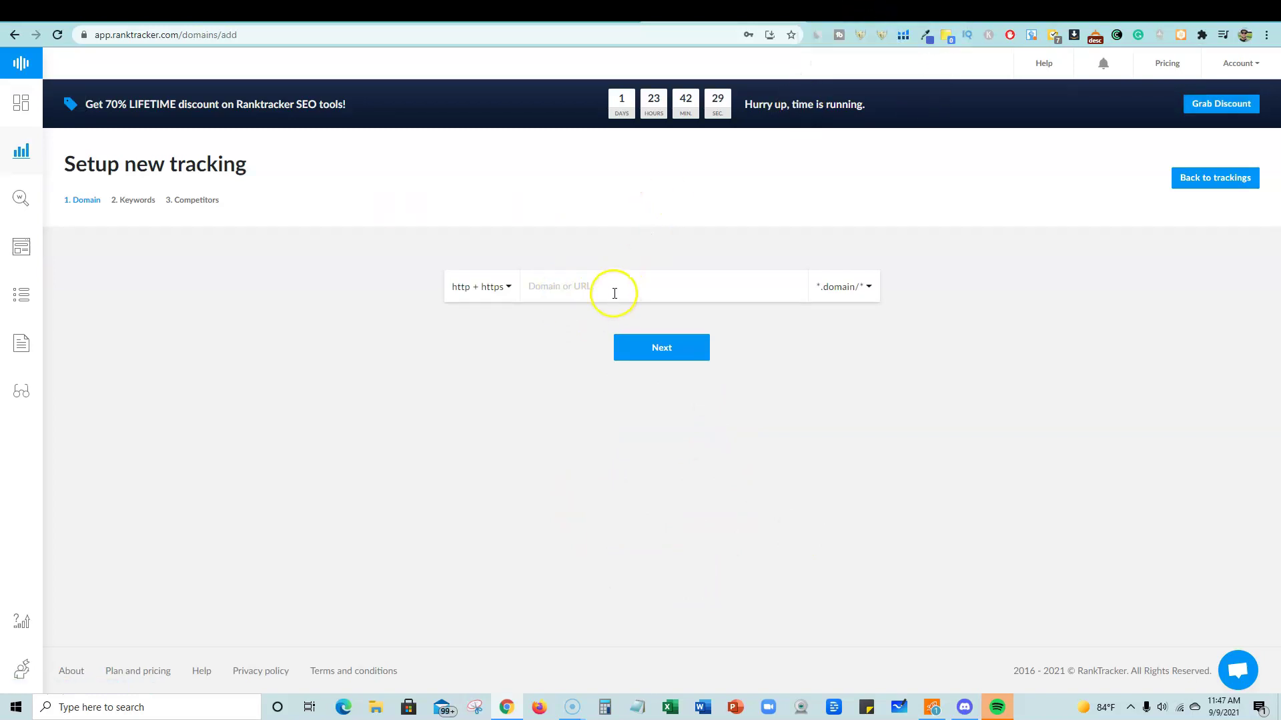
click(843, 12)
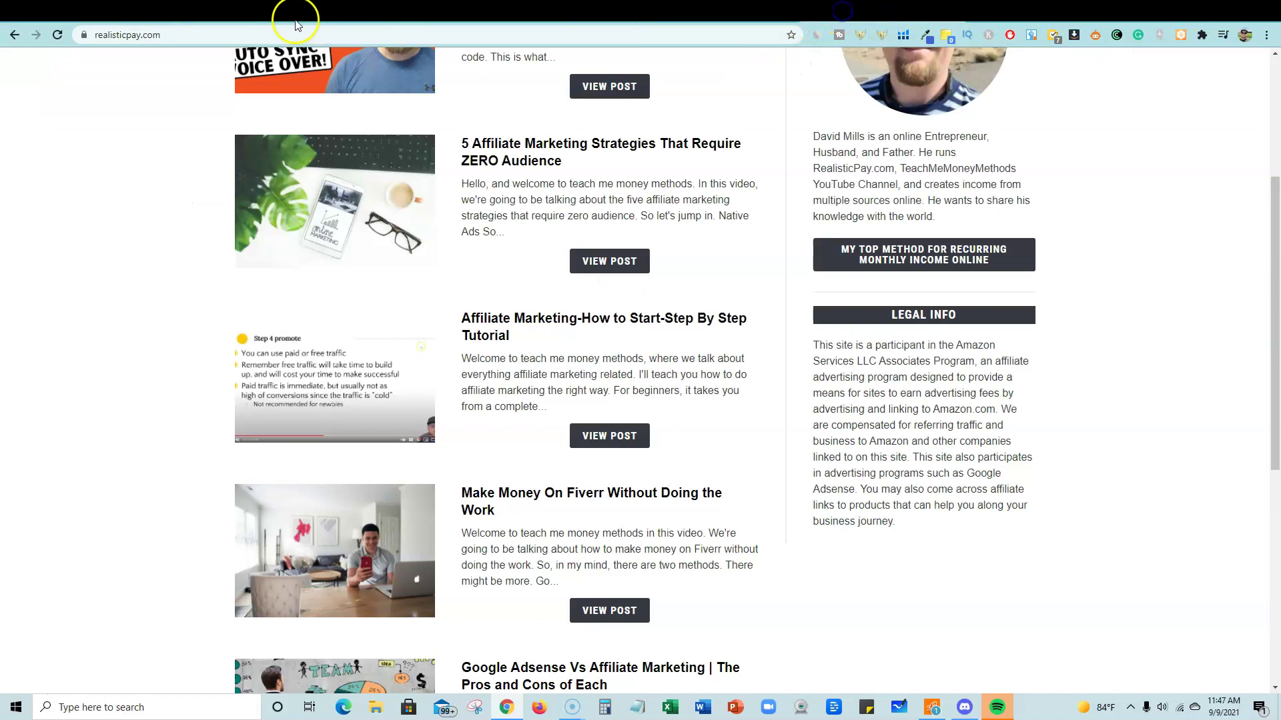
click(185, 38)
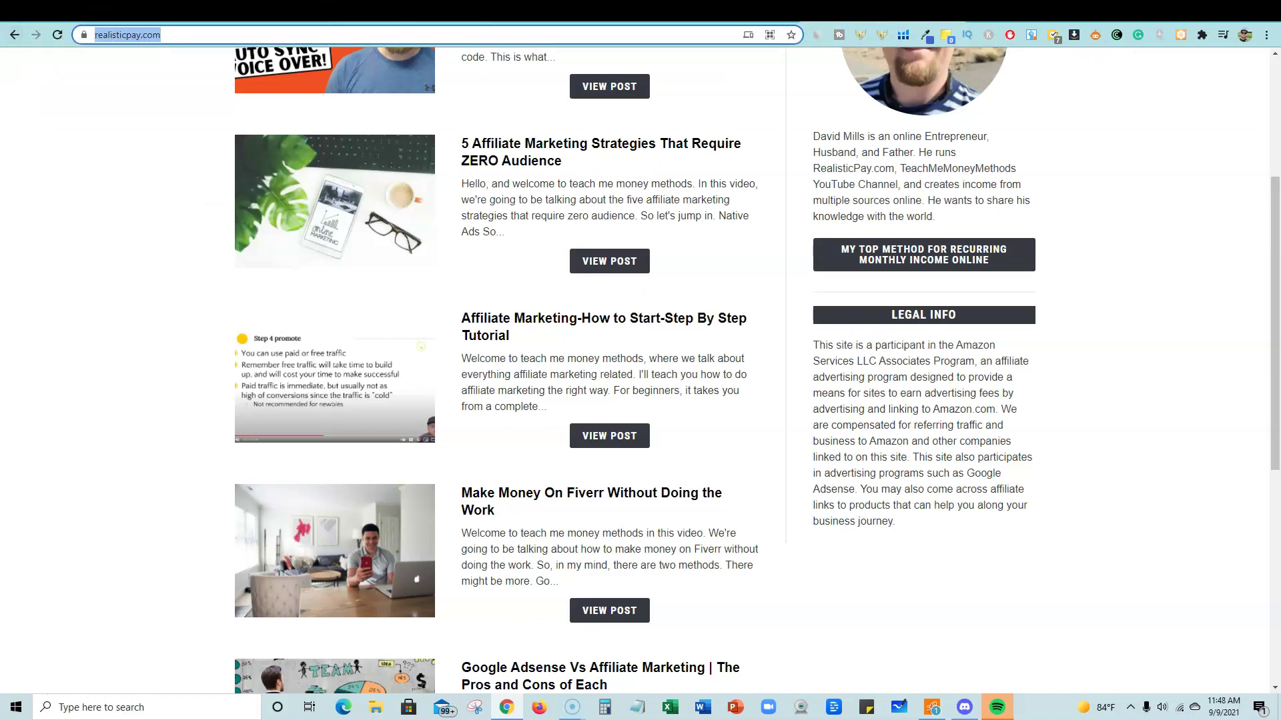
click(689, 9)
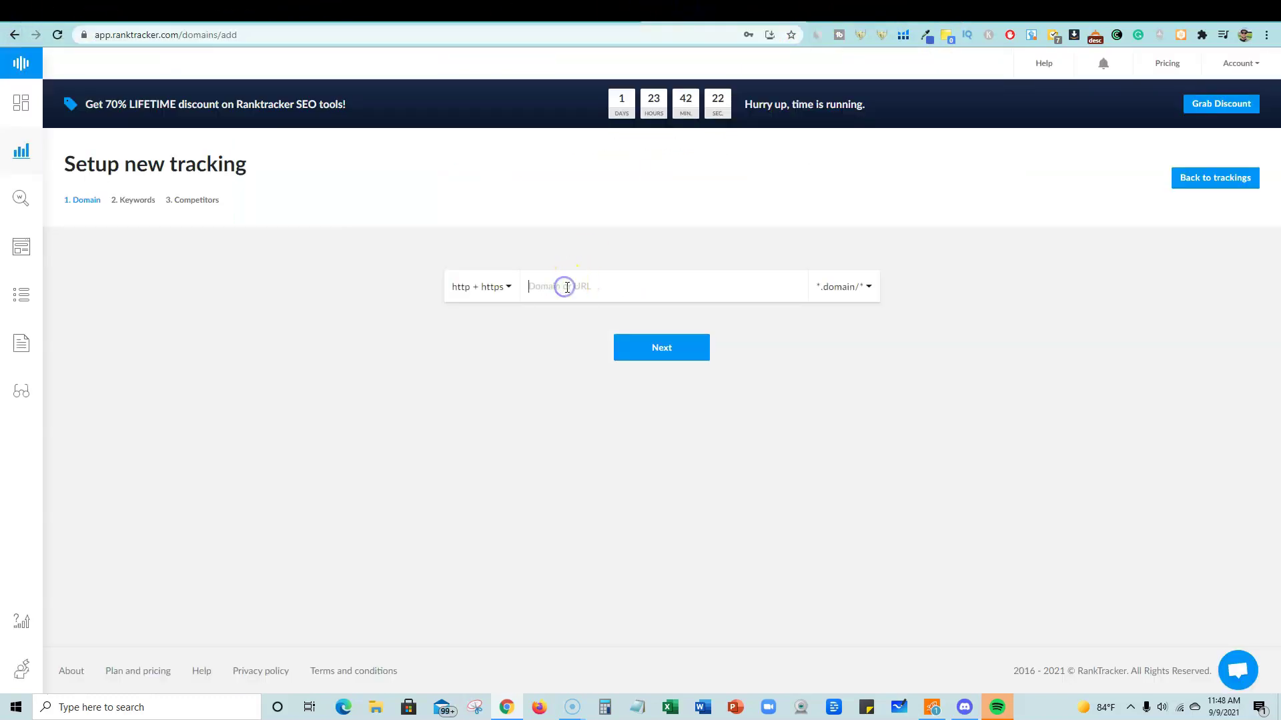
key(ctrl+v)
click(633, 351)
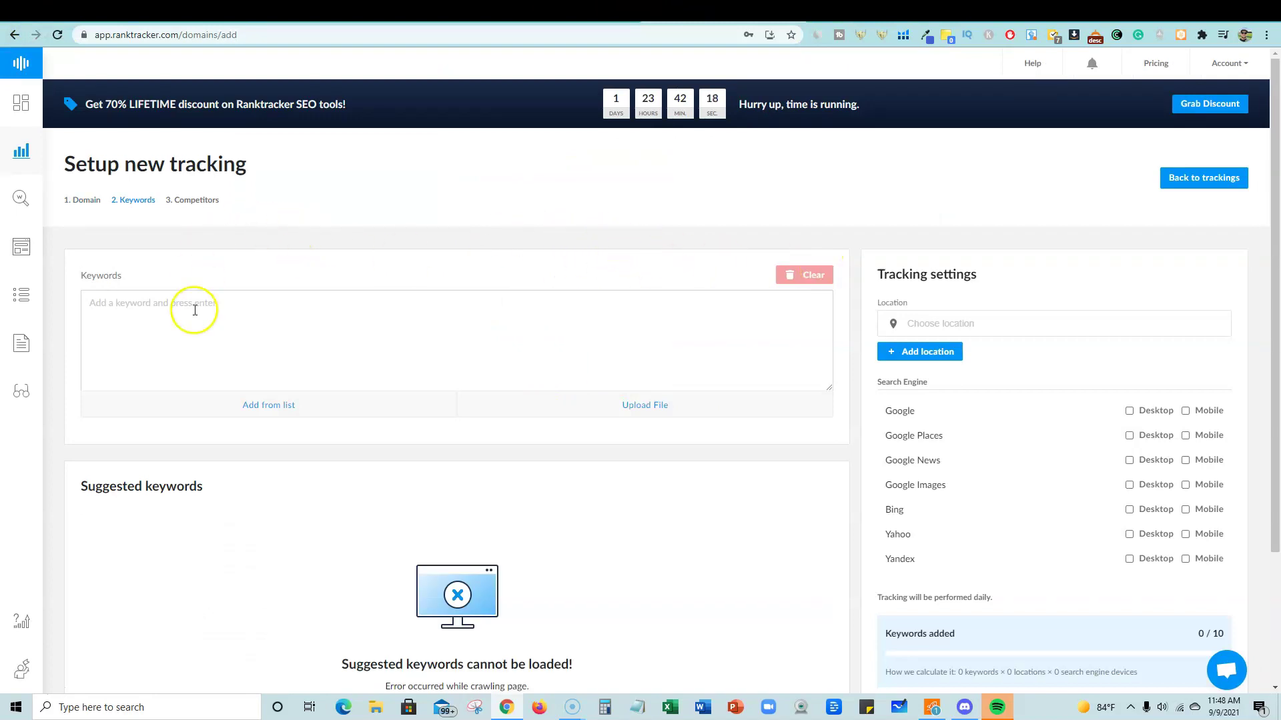
Paste the copied Fiverr article title into the tracking keywords and remove the duplicate 'Make Money On Fiverr Without Doing the Work'.
click(886, 10)
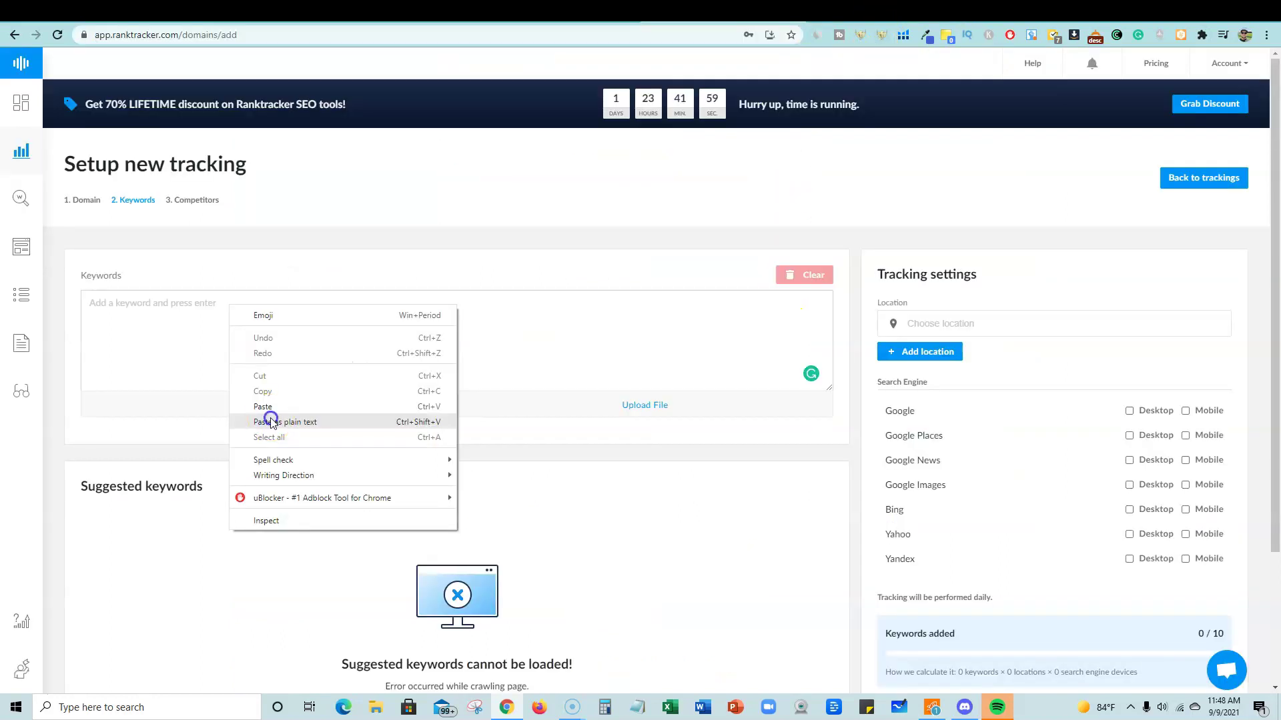
click(266, 415)
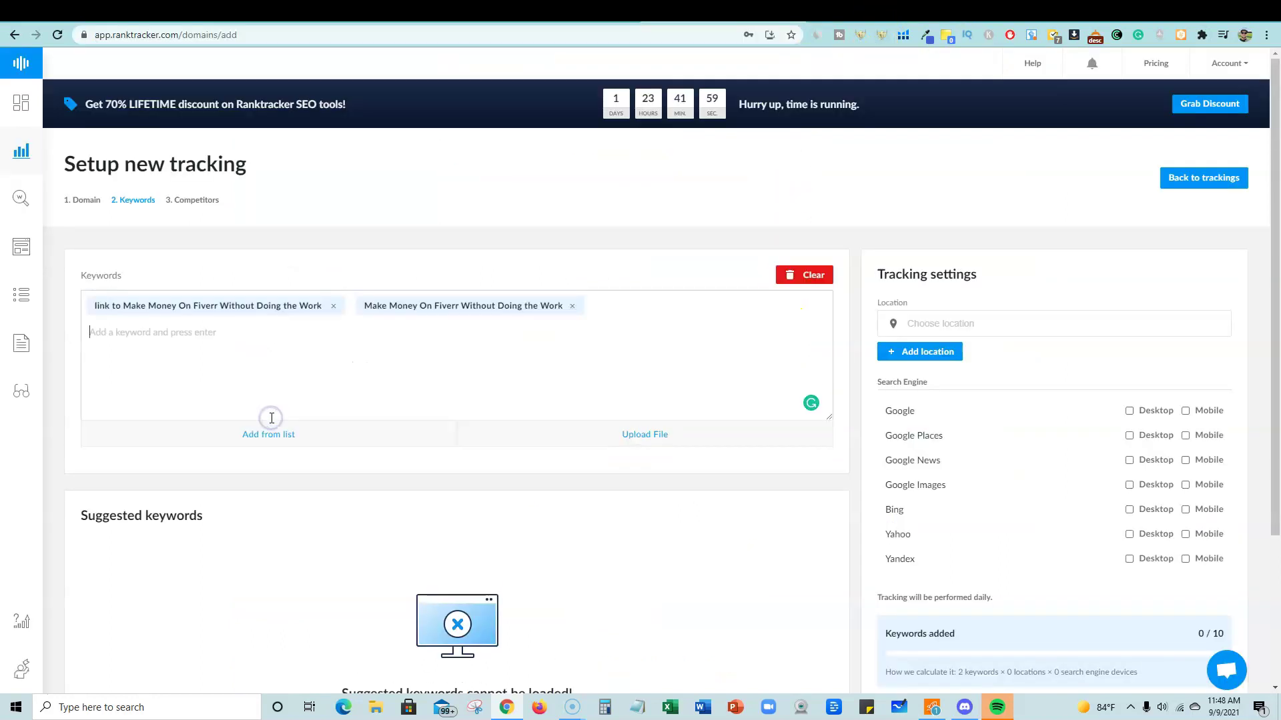
click(572, 306)
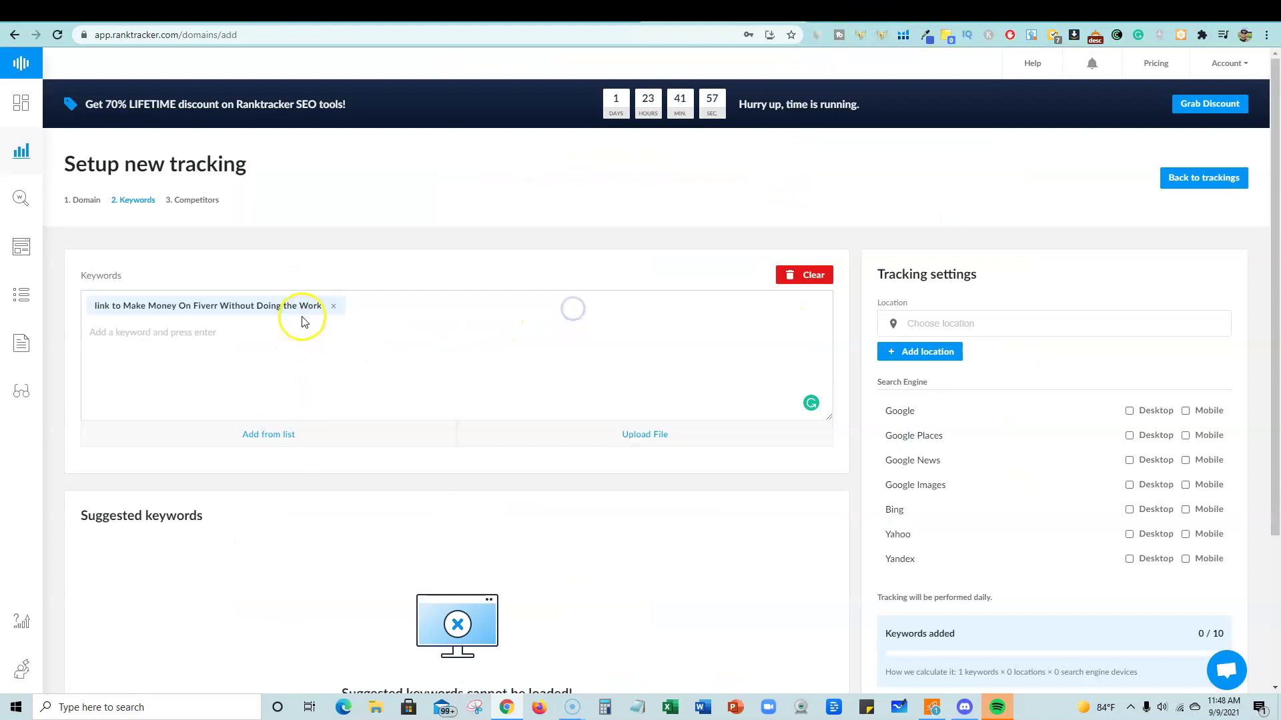
Add the article titles 'Google Adsense Vs Affiliate Marketing' and 'Freelancing vs Affiliate Marketing' from the website as tracking keywords.
click(881, 12)
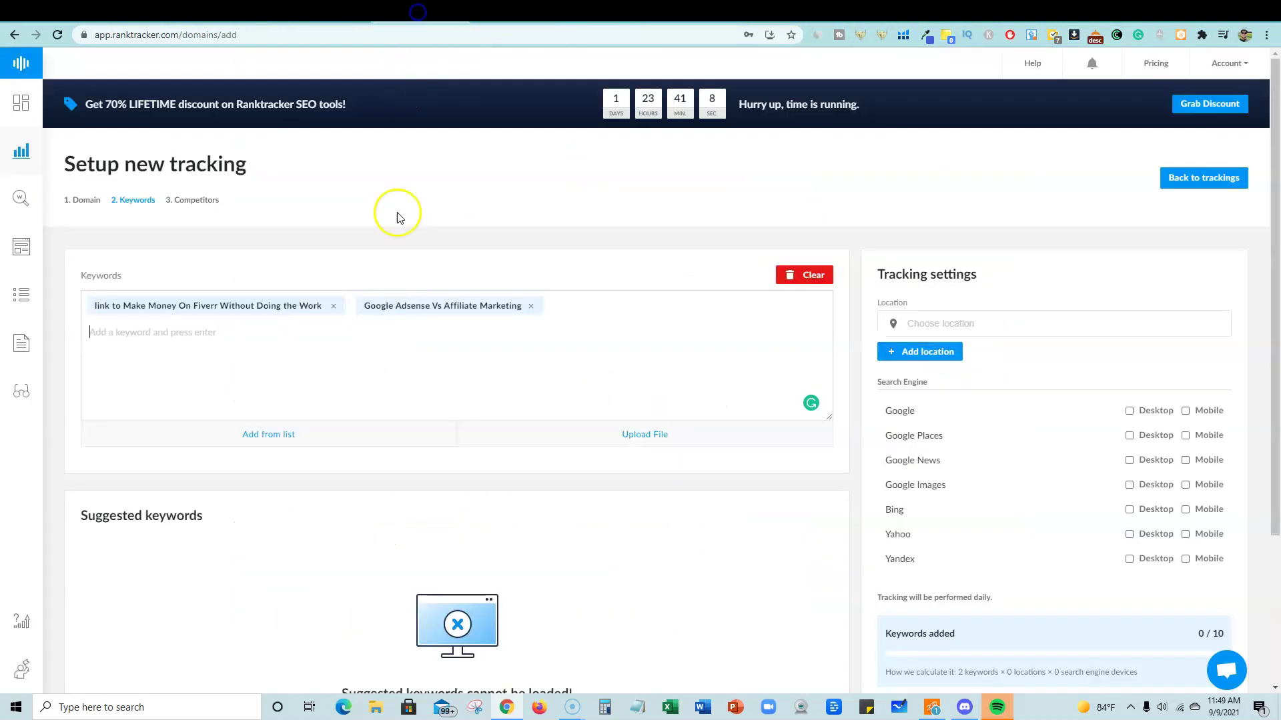
click(427, 12)
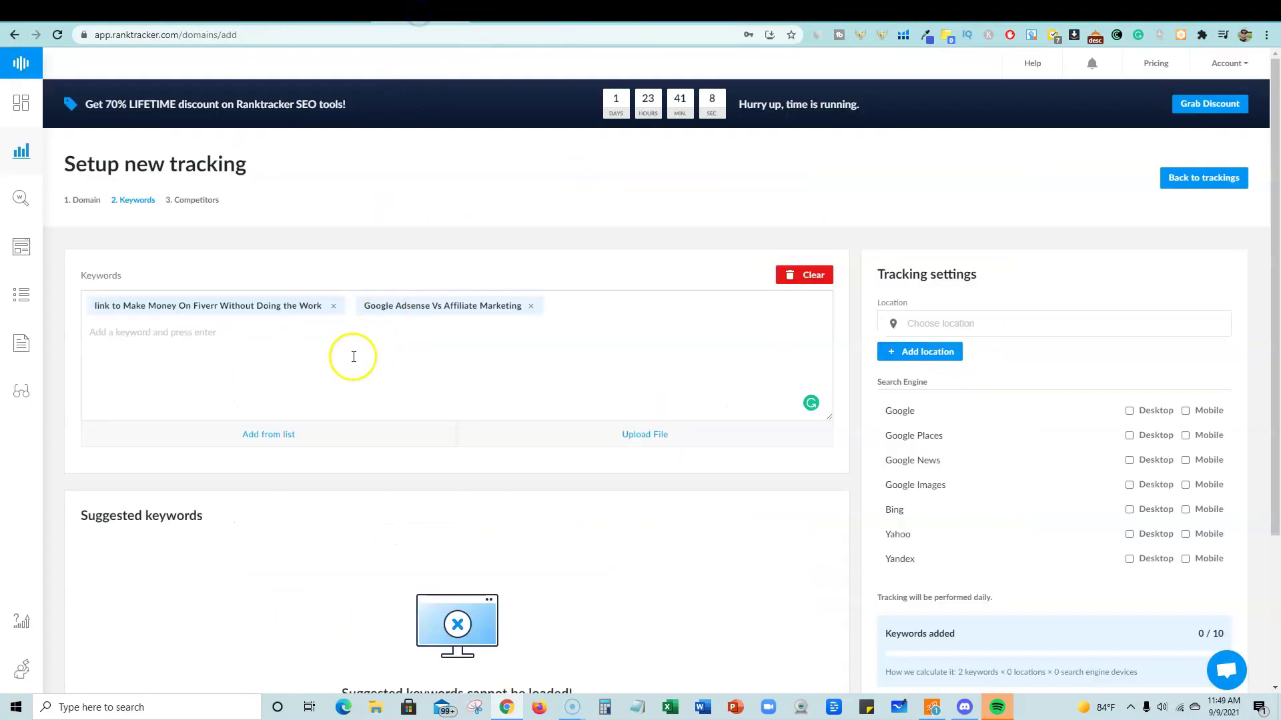
right_click(353, 355)
click(389, 470)
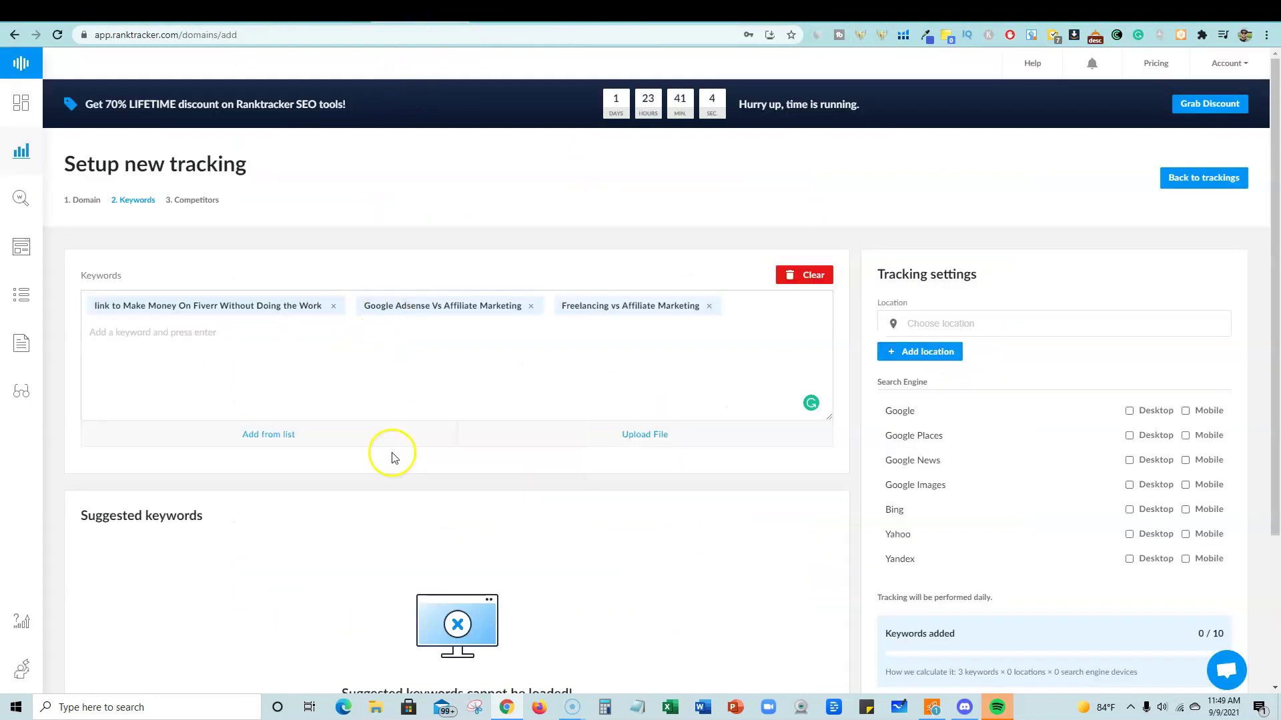
Copy the title 'How to Make Money on Tiktok by Watching Videos' from its article and add it as a tracking keyword.
click(770, 19)
drag(266, 169, 739, 168)
key(ctrl+c)
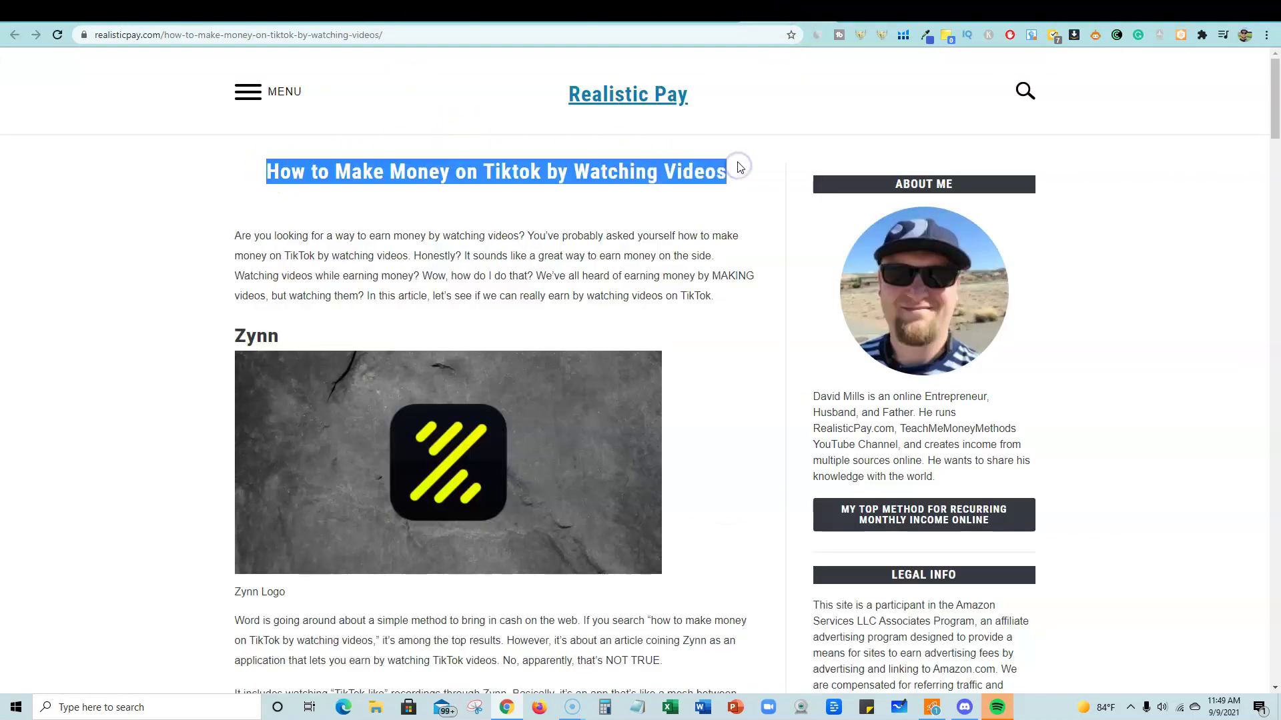
click(412, 17)
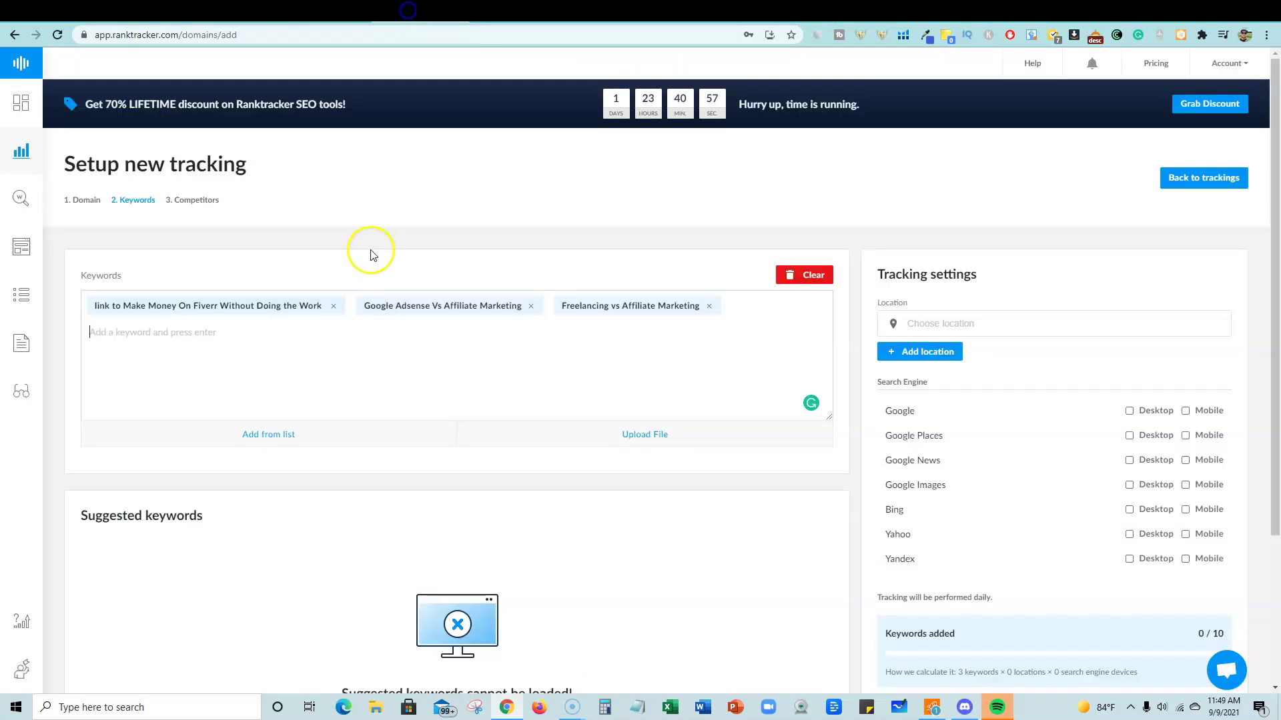
right_click(341, 346)
click(374, 448)
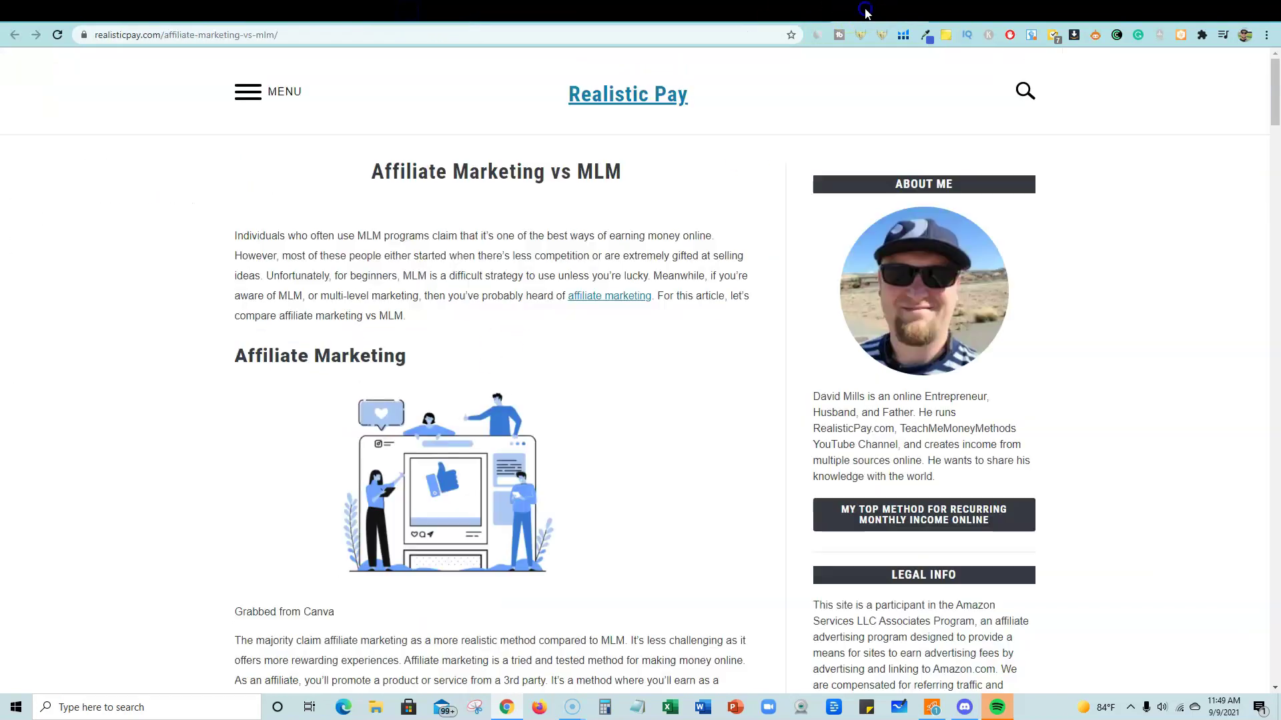
Add the article titles 'Affiliate Marketing vs MLM', 'Ways for Females to Make Money Online' and 'Linktree vs Landing Page' as tracking keywords.
click(857, 12)
drag(371, 173, 627, 178)
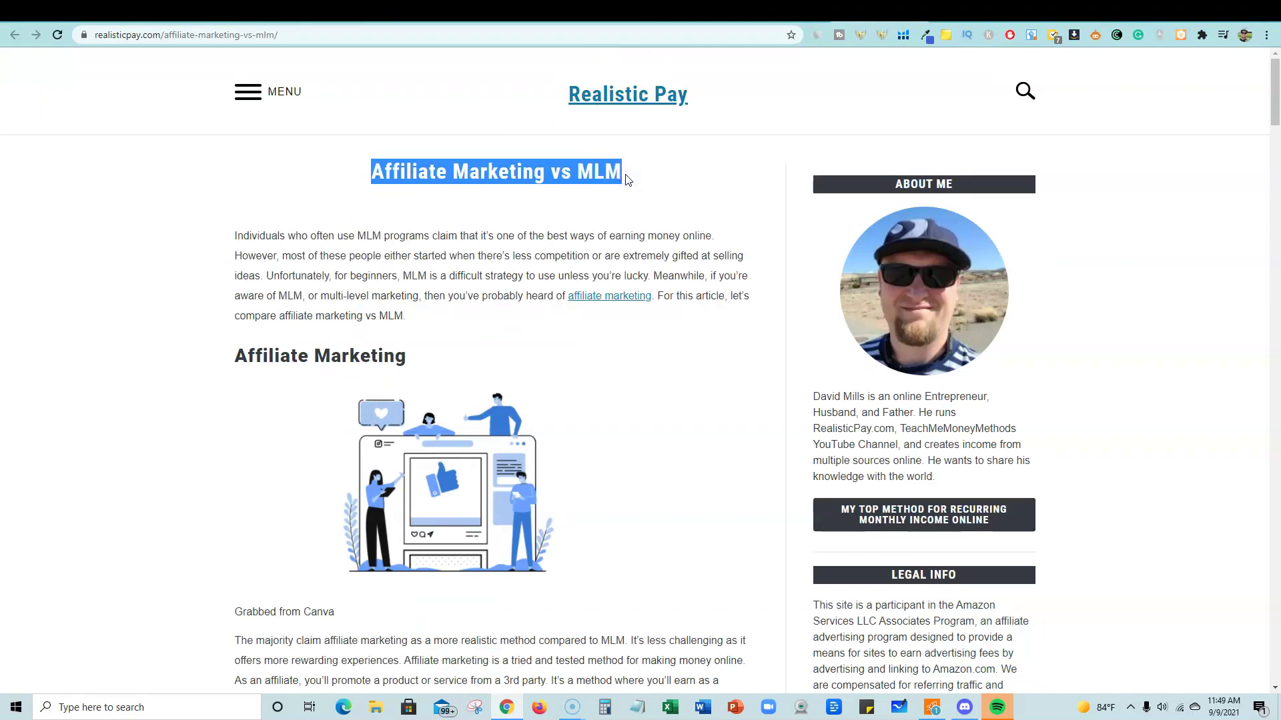
click(405, 14)
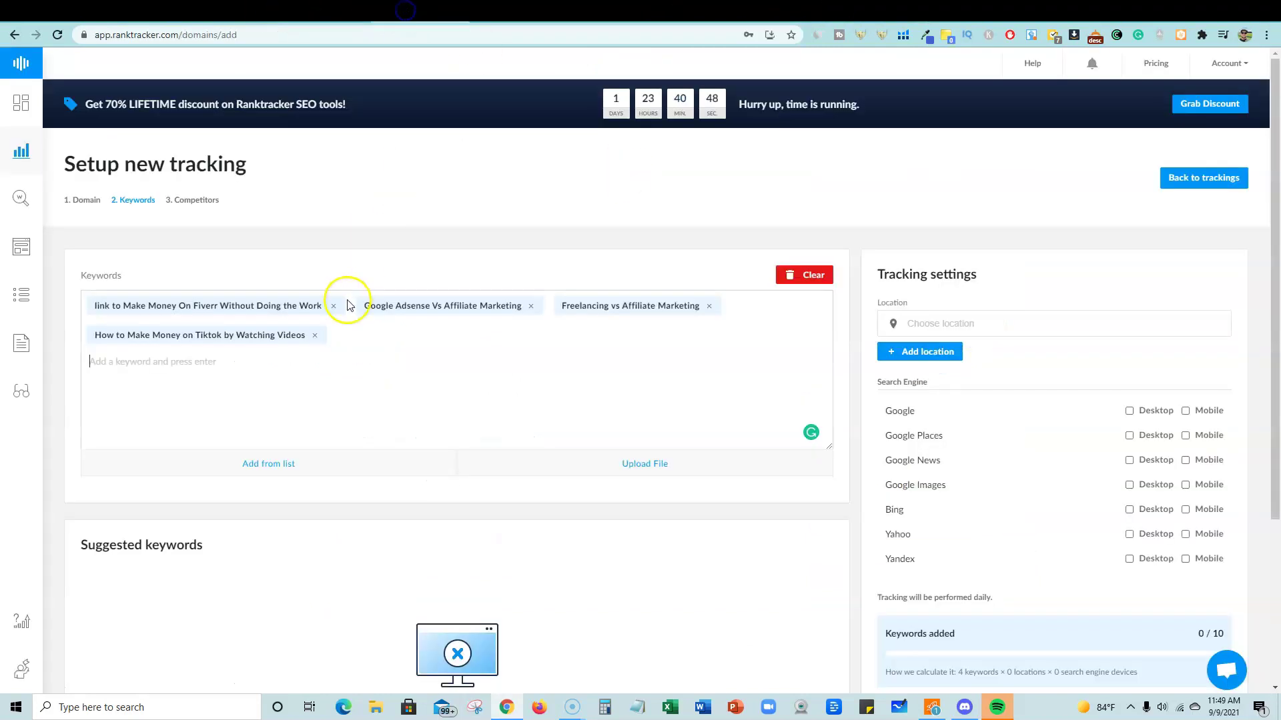
right_click(318, 368)
click(369, 486)
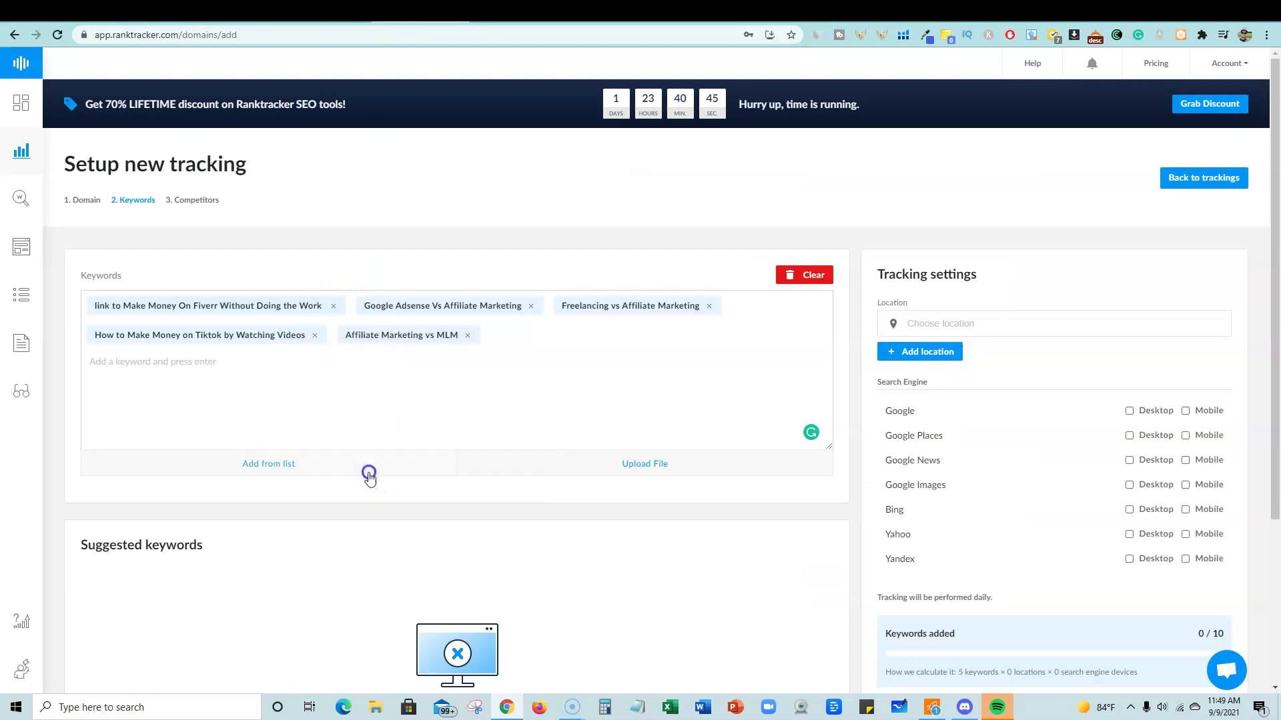
right_click(328, 369)
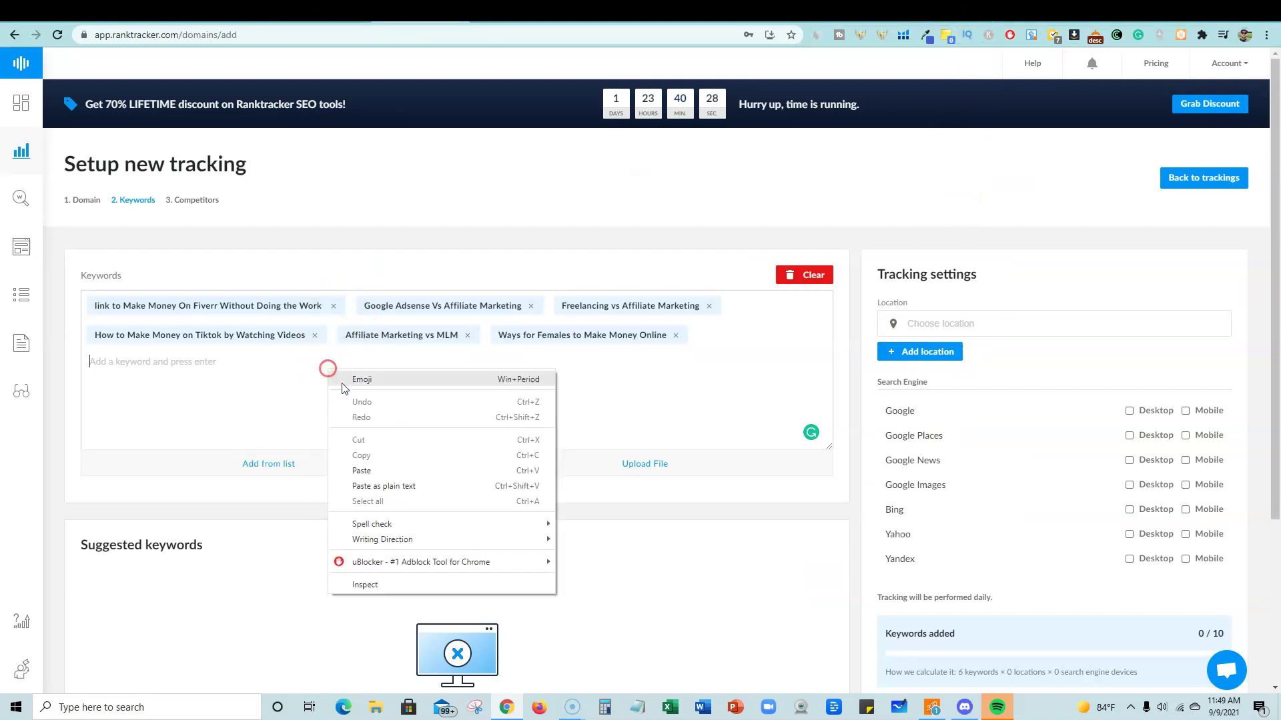
click(366, 465)
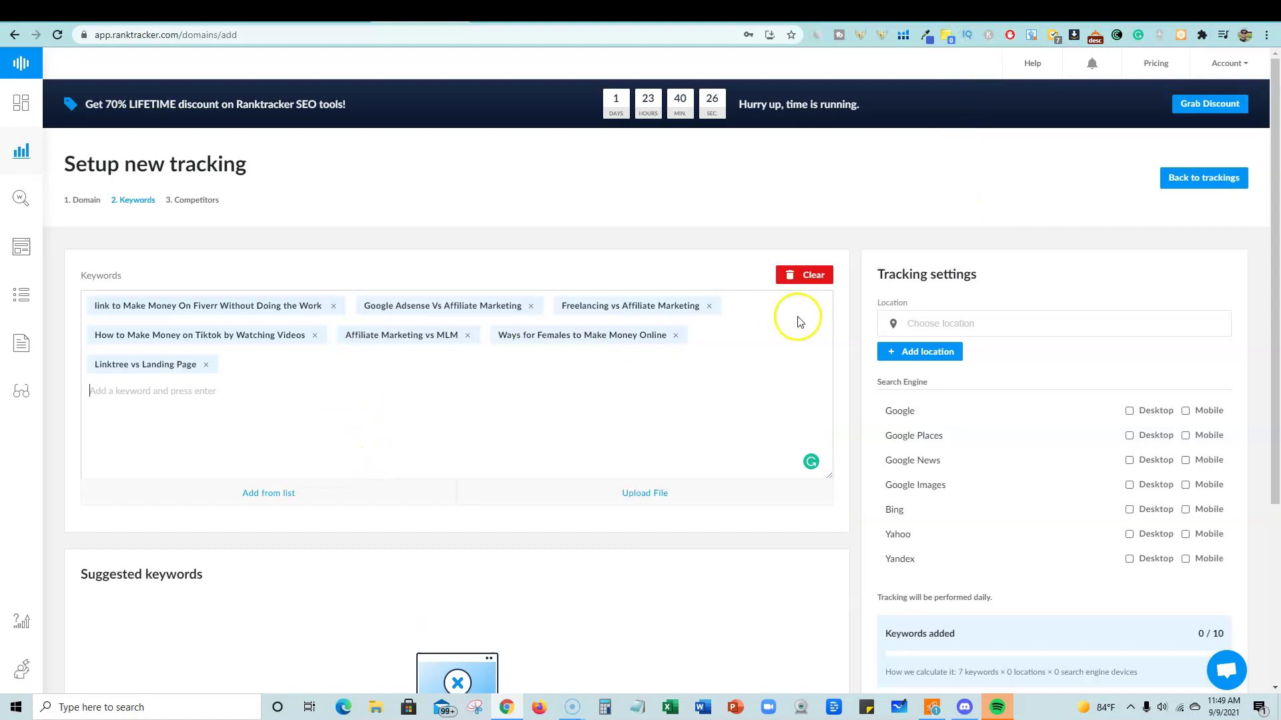
Enable desktop and mobile tracking for both Google and Bing in the tracking settings.
scroll(577, 430, down, 3)
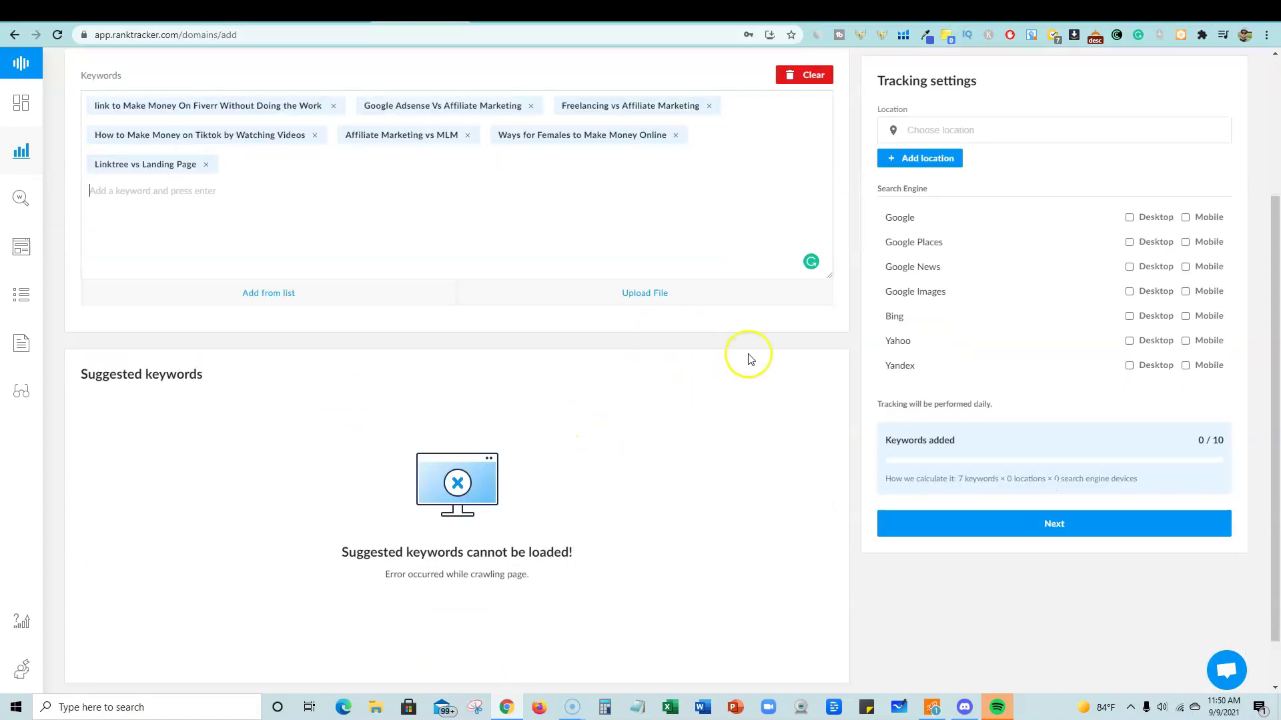
scroll(794, 365, up, 3)
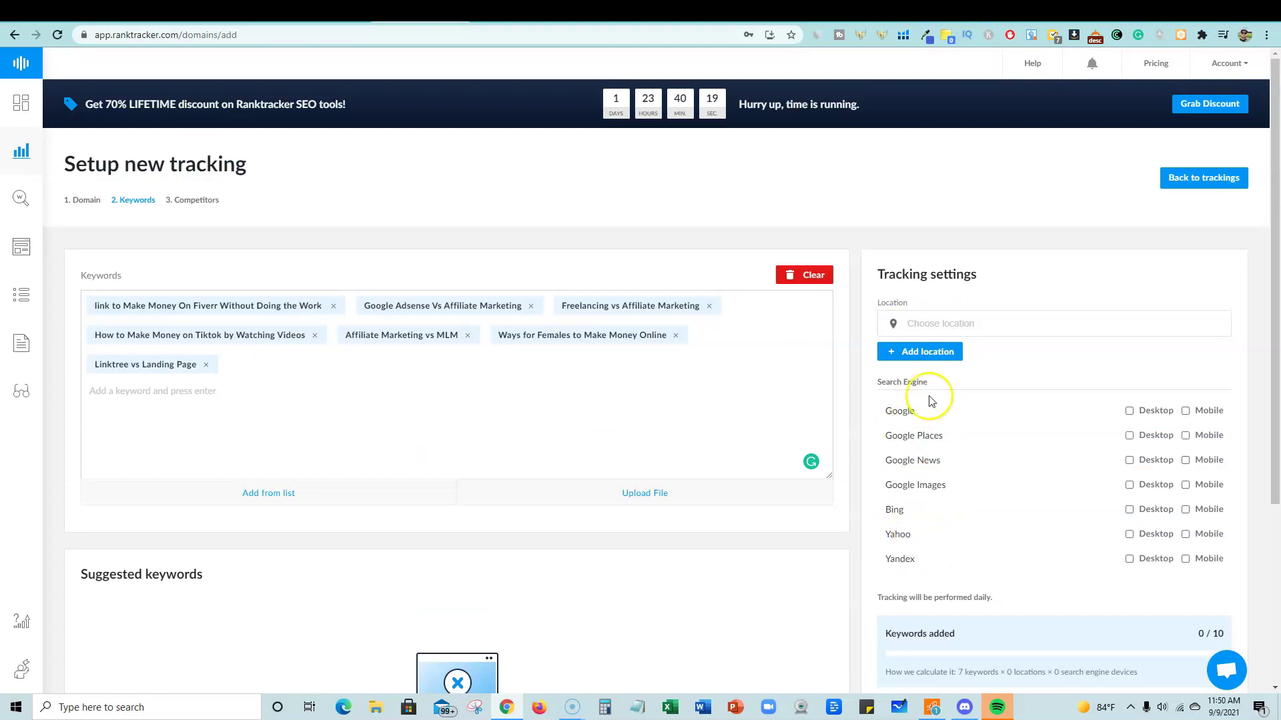
click(1129, 411)
click(1185, 411)
click(945, 482)
click(950, 471)
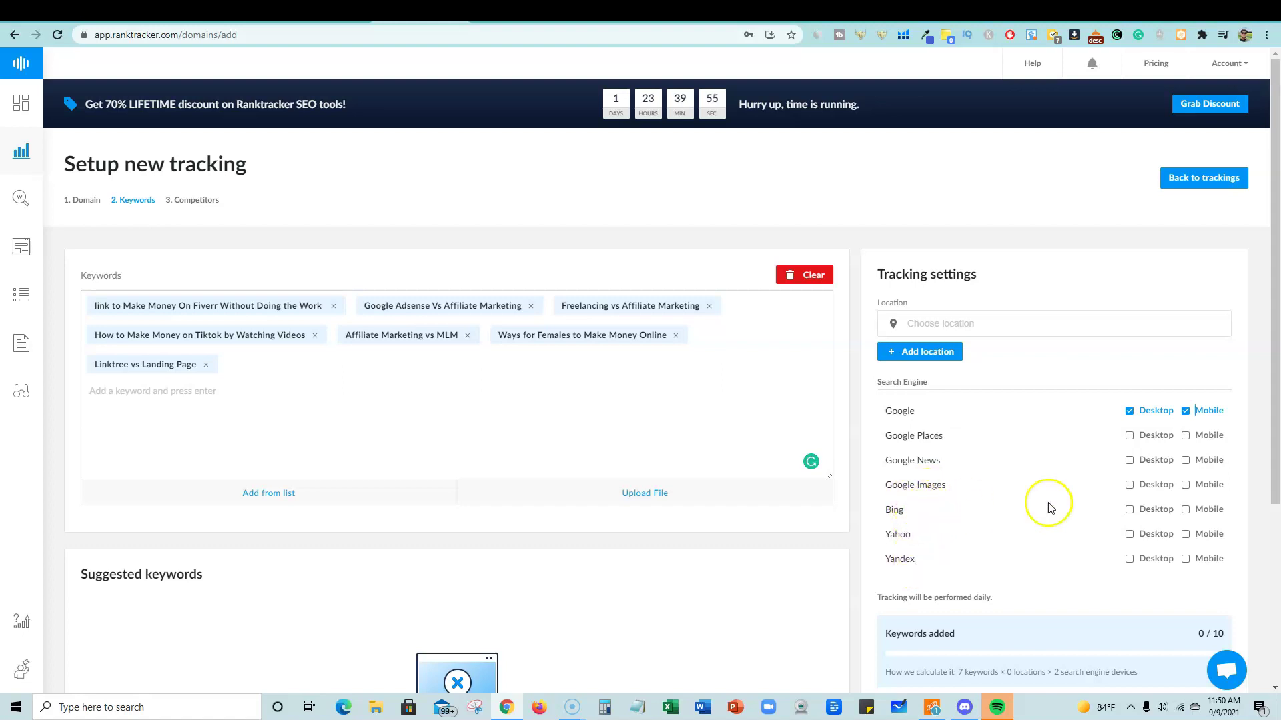
click(1129, 510)
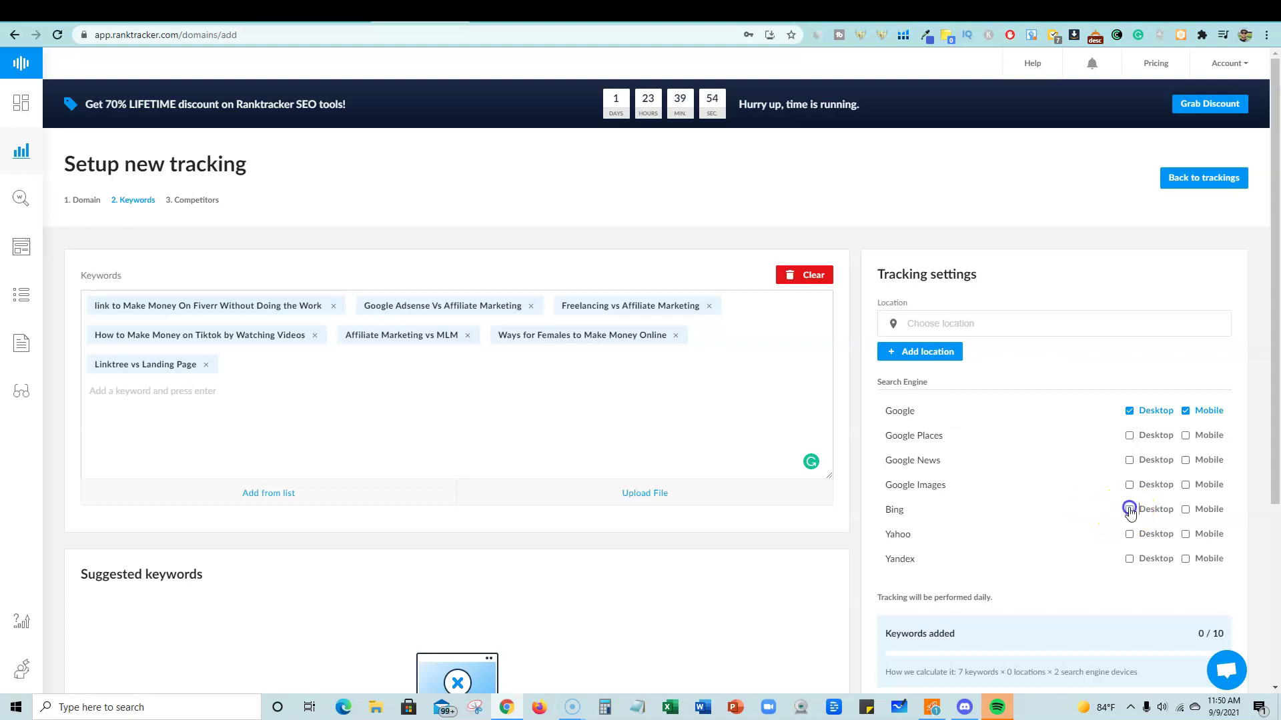
click(1184, 510)
scroll(1095, 557, down, 2)
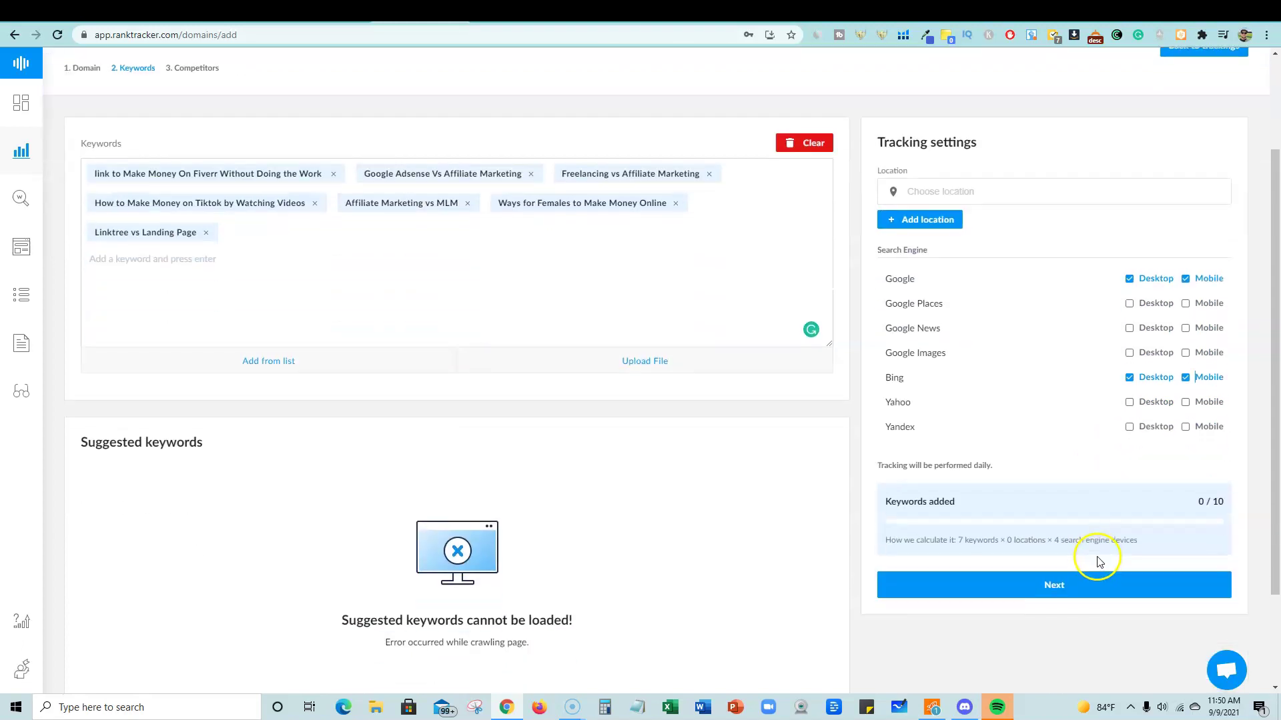
Set the tracking location to United States and try to continue to the competitors stage.
click(1057, 585)
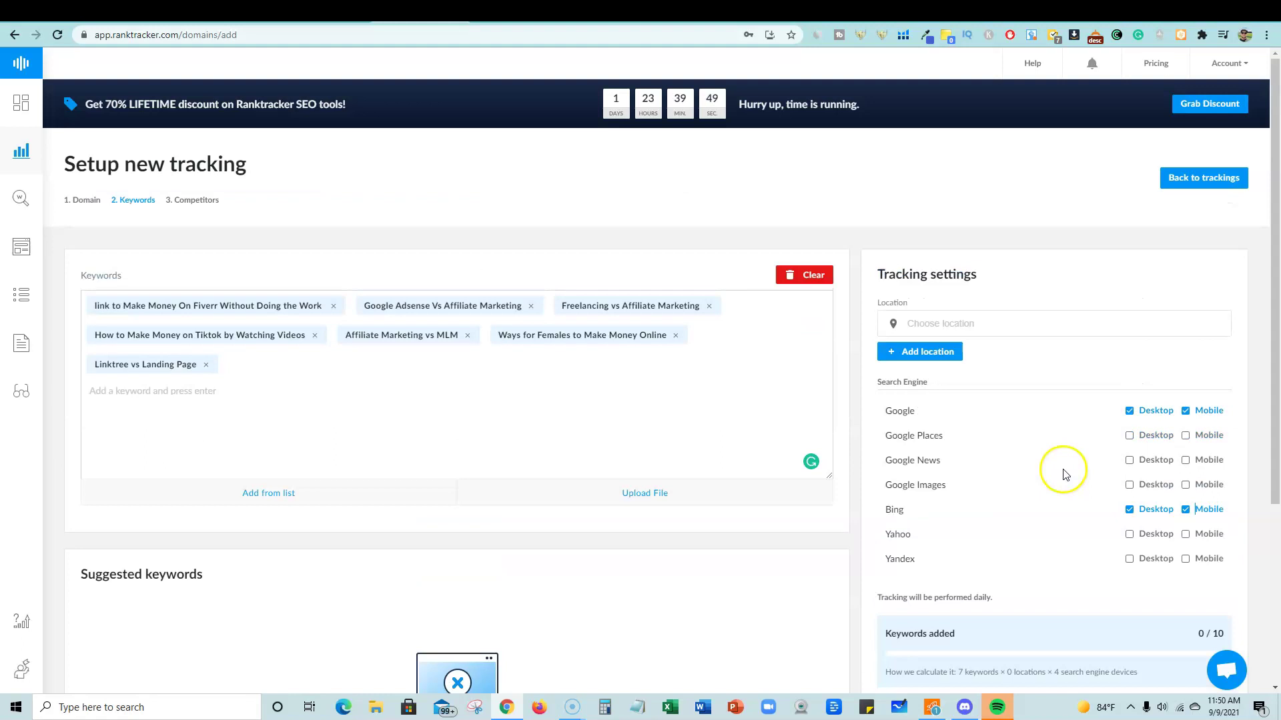
scroll(1075, 441, down, 3)
click(1057, 528)
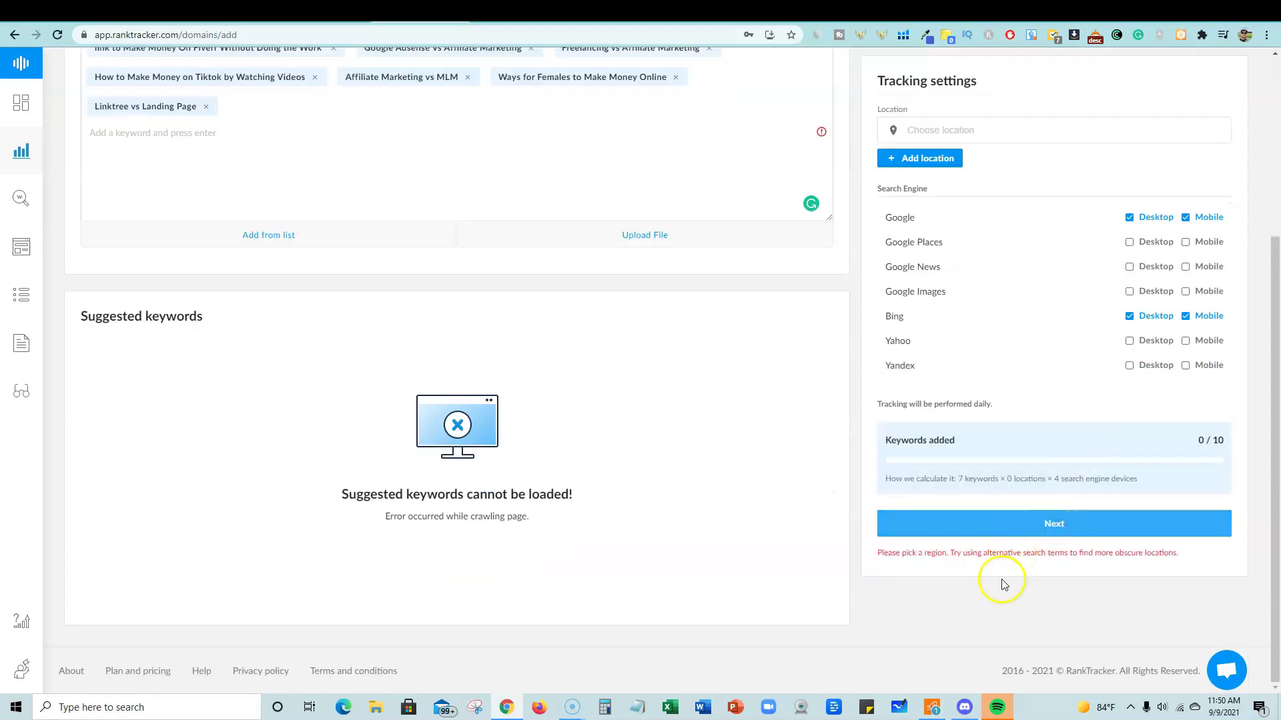
click(951, 259)
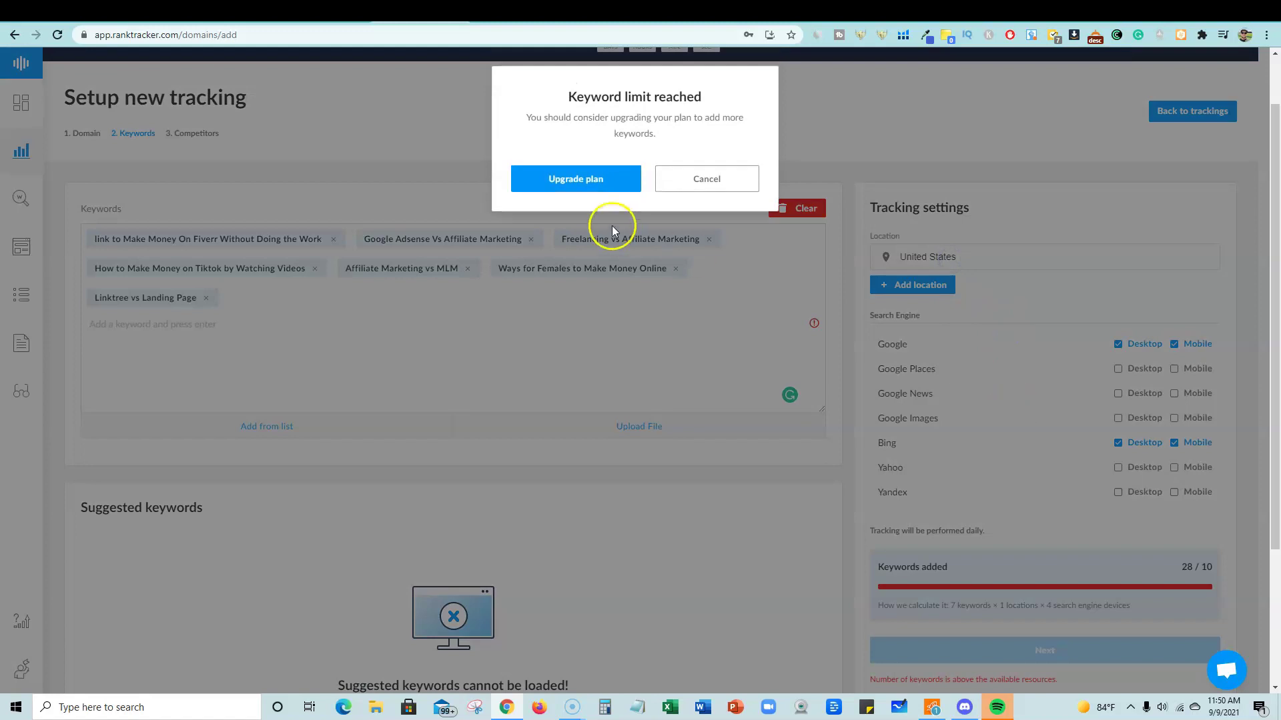
Reduce the keywords to the Tiktok and Linktree titles, and finish the tracking setup without adding a competitor.
click(625, 252)
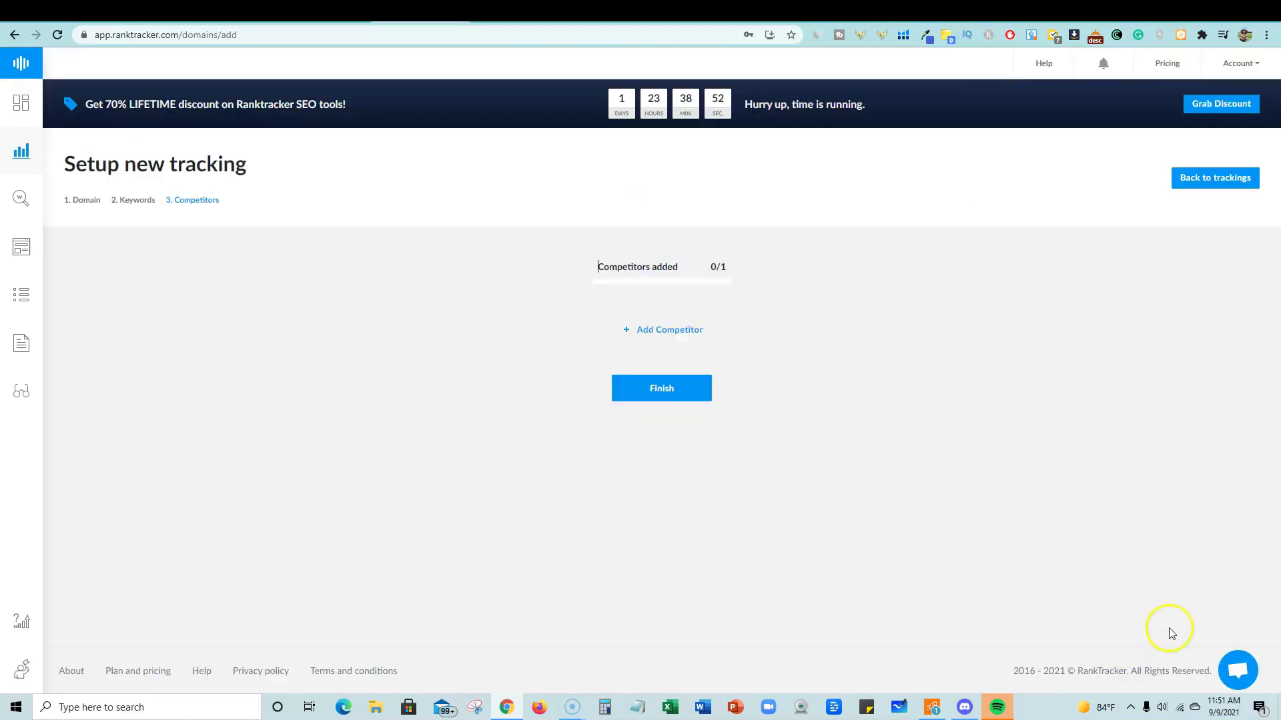
click(672, 394)
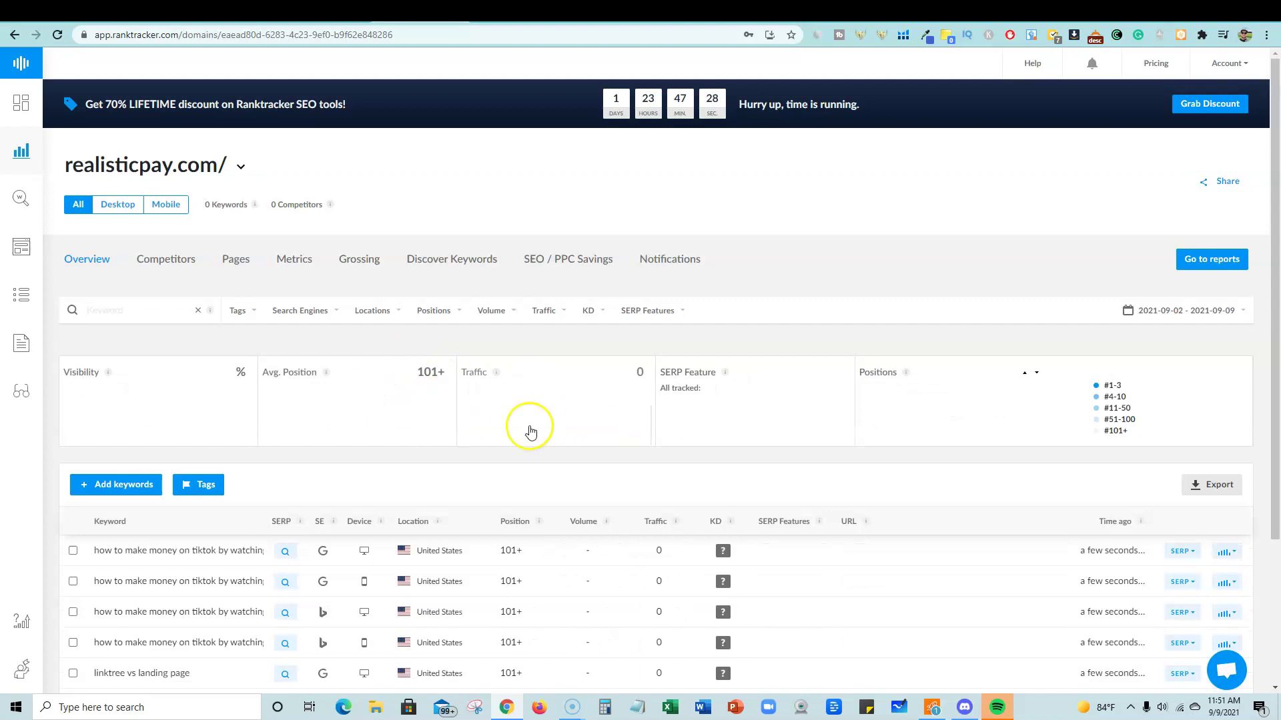
scroll(258, 583, down, 1)
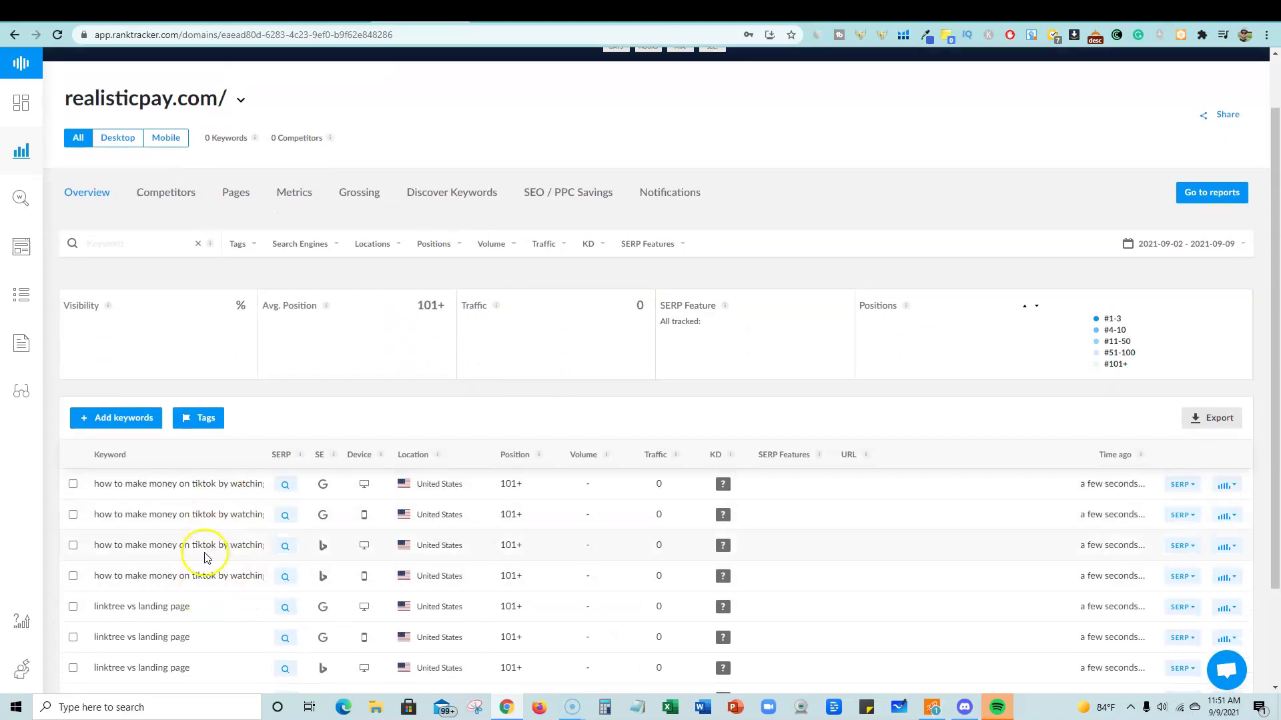
scroll(213, 535, down, 1)
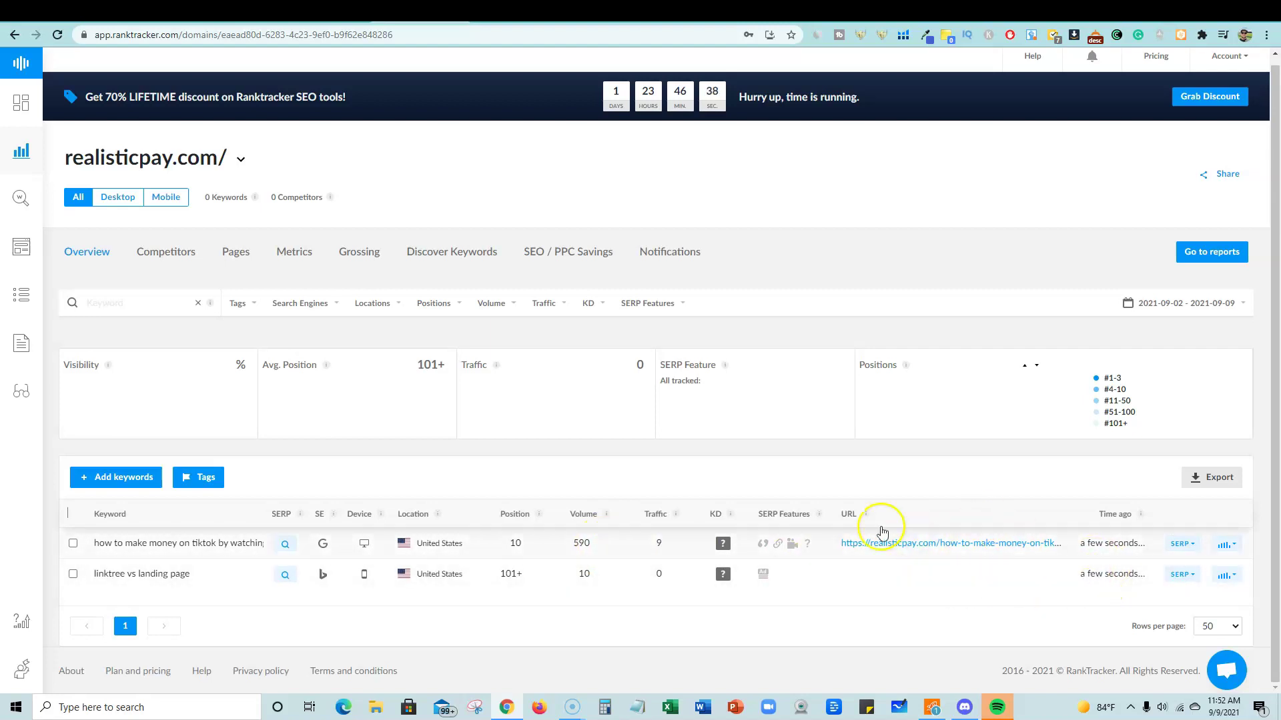
Search Keyword finder's suggestions for 'make money online with', using United States and English.
click(21, 198)
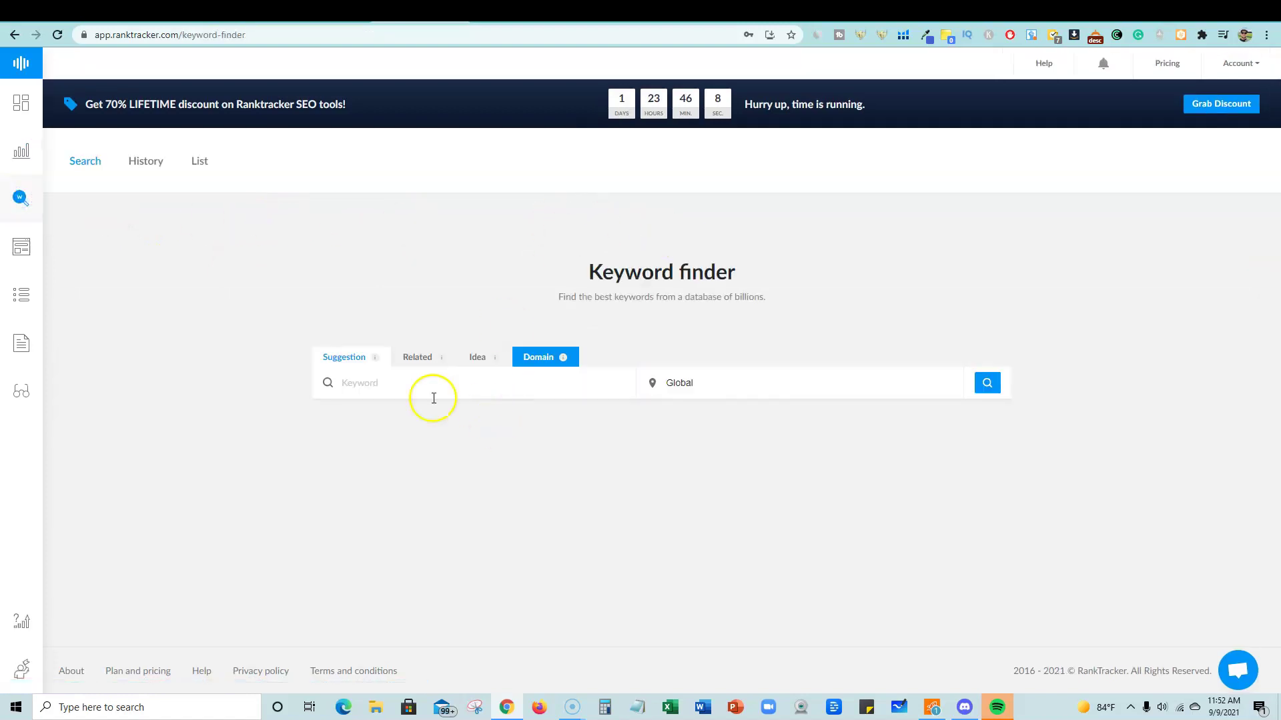
click(413, 361)
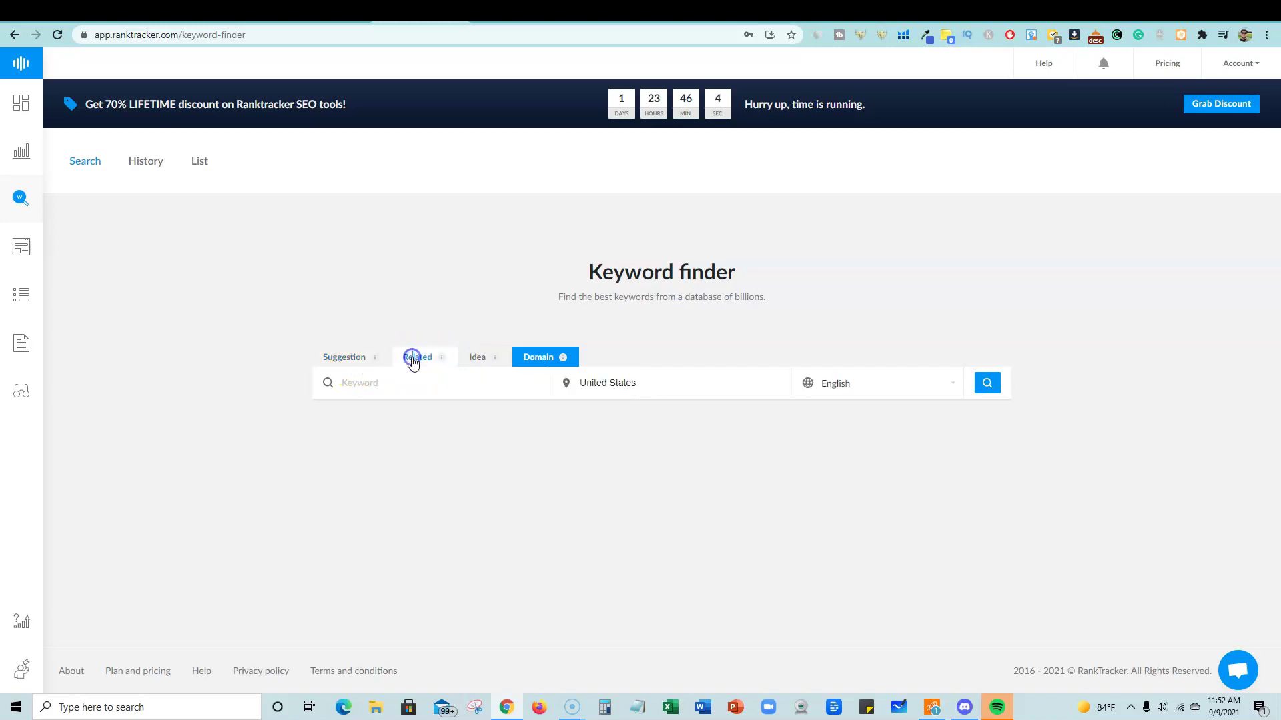
click(475, 356)
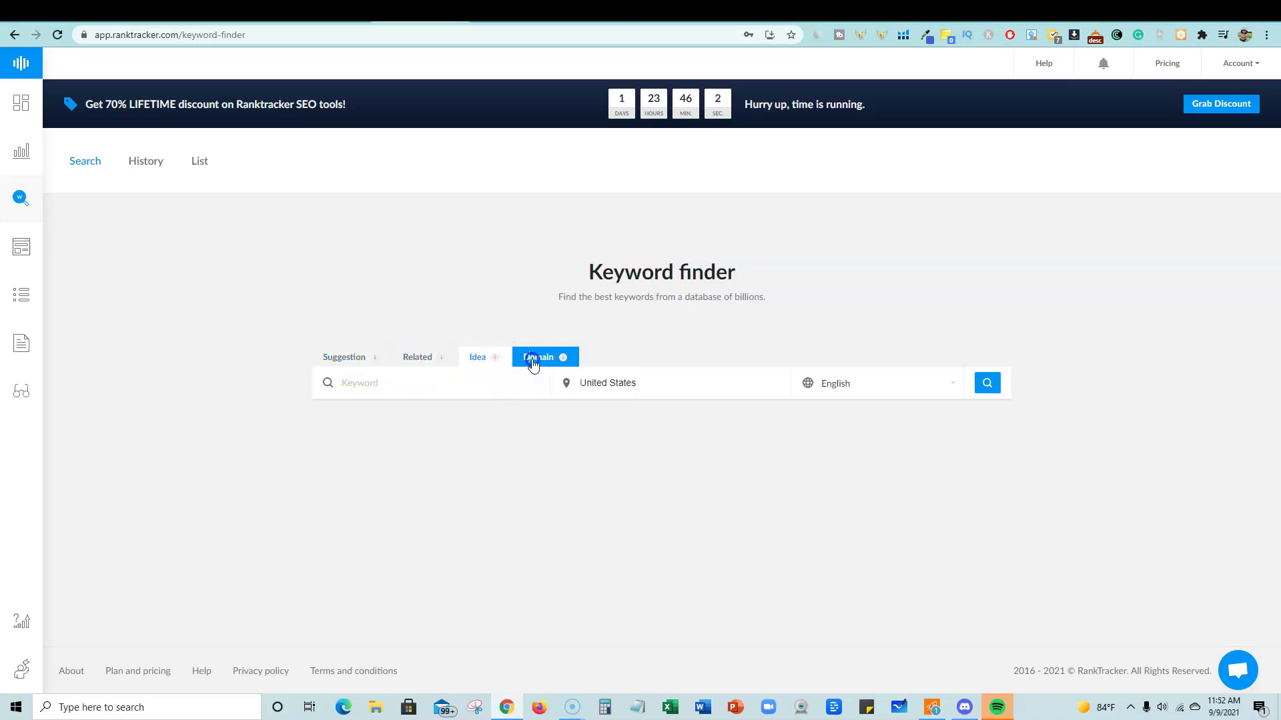
click(345, 361)
click(399, 385)
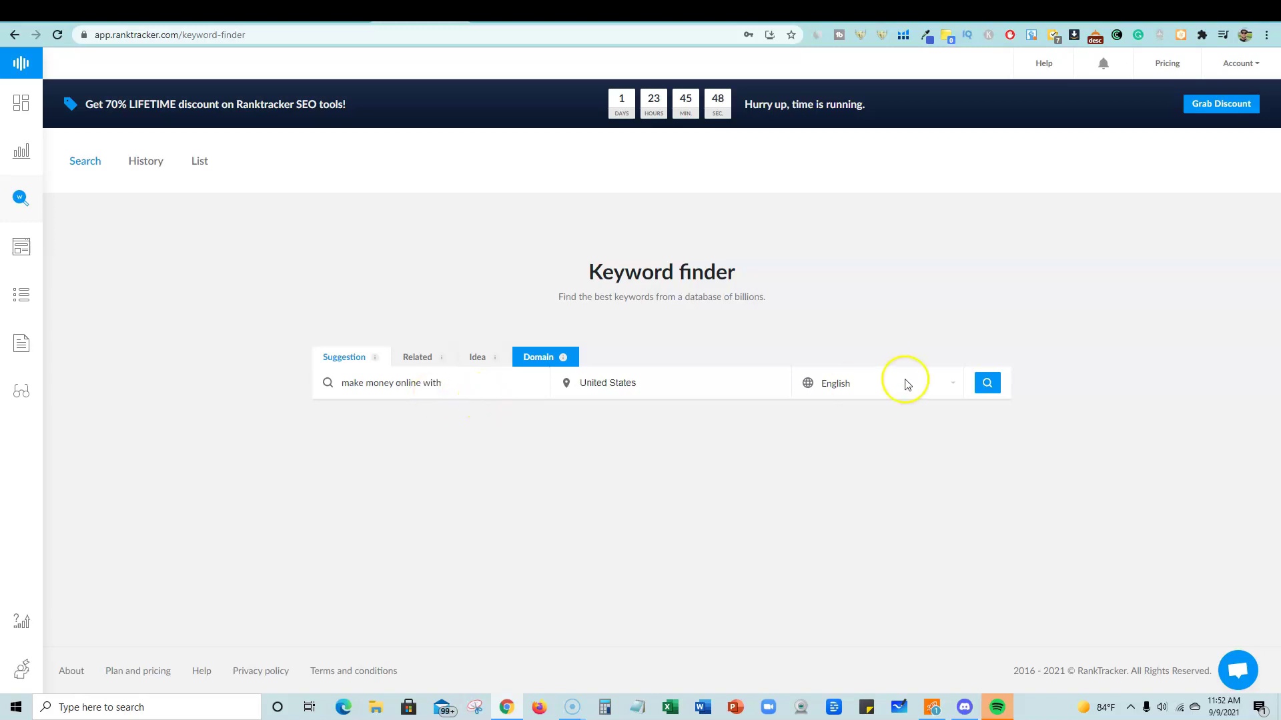
click(987, 382)
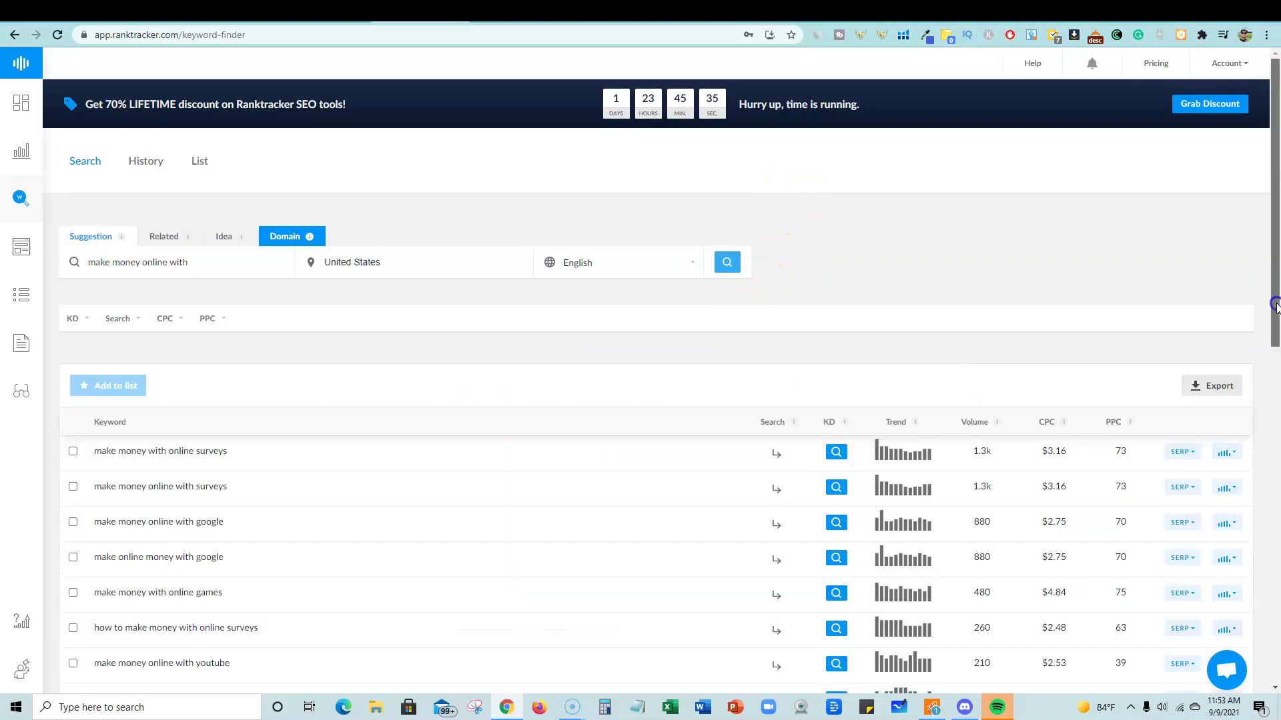
Show 1000 rows per page in the keyword suggestions and review the list with its metric columns.
drag(1275, 307, 1267, 667)
click(1233, 605)
click(1213, 571)
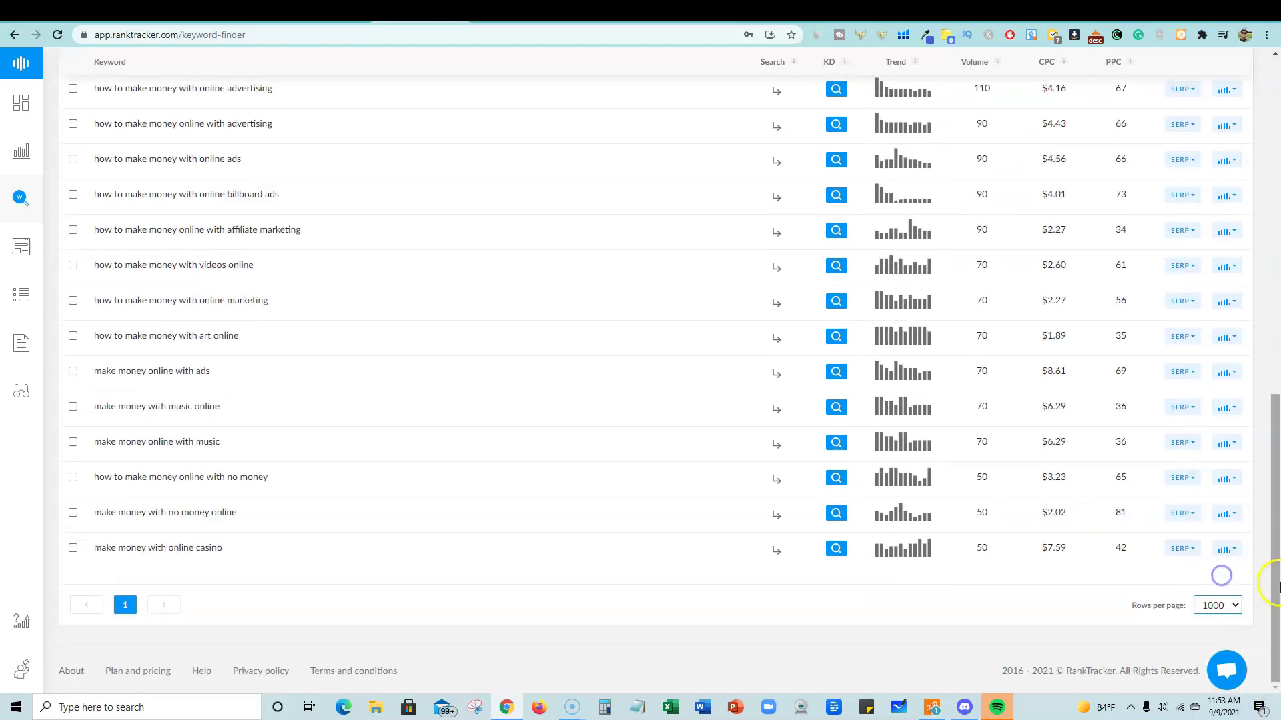
drag(1274, 601, 1272, 243)
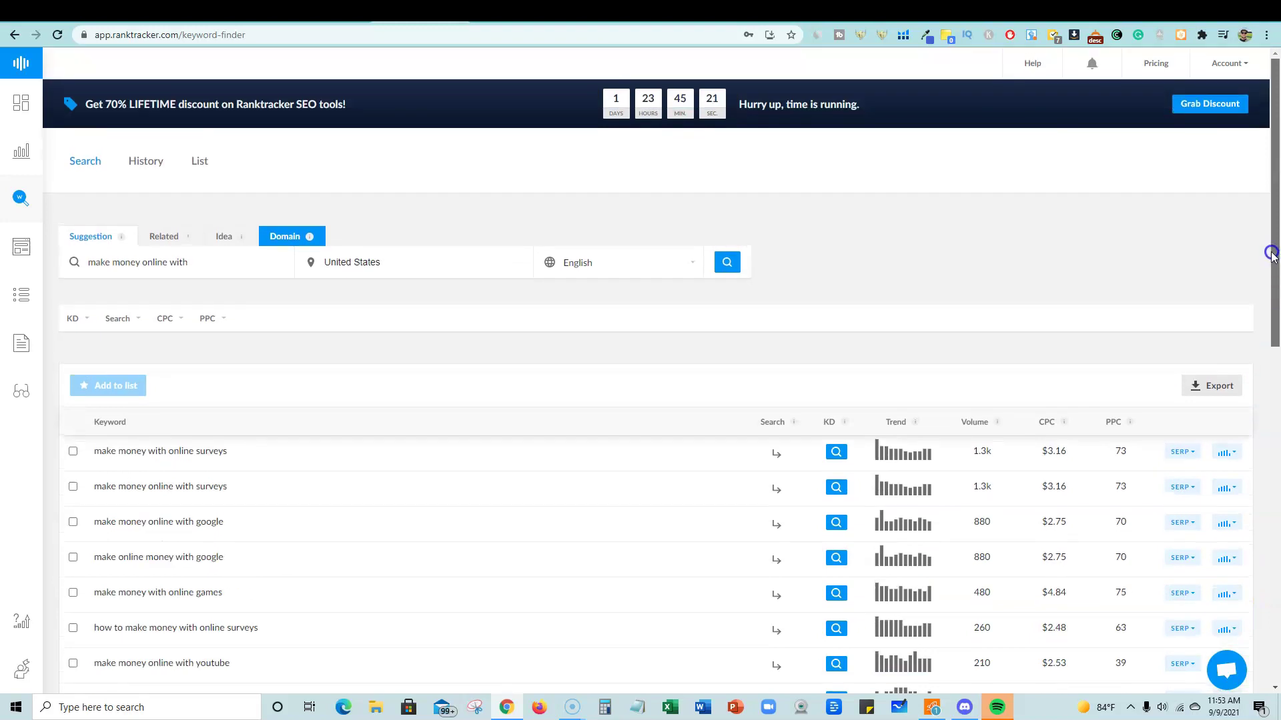
drag(1270, 261, 1268, 307)
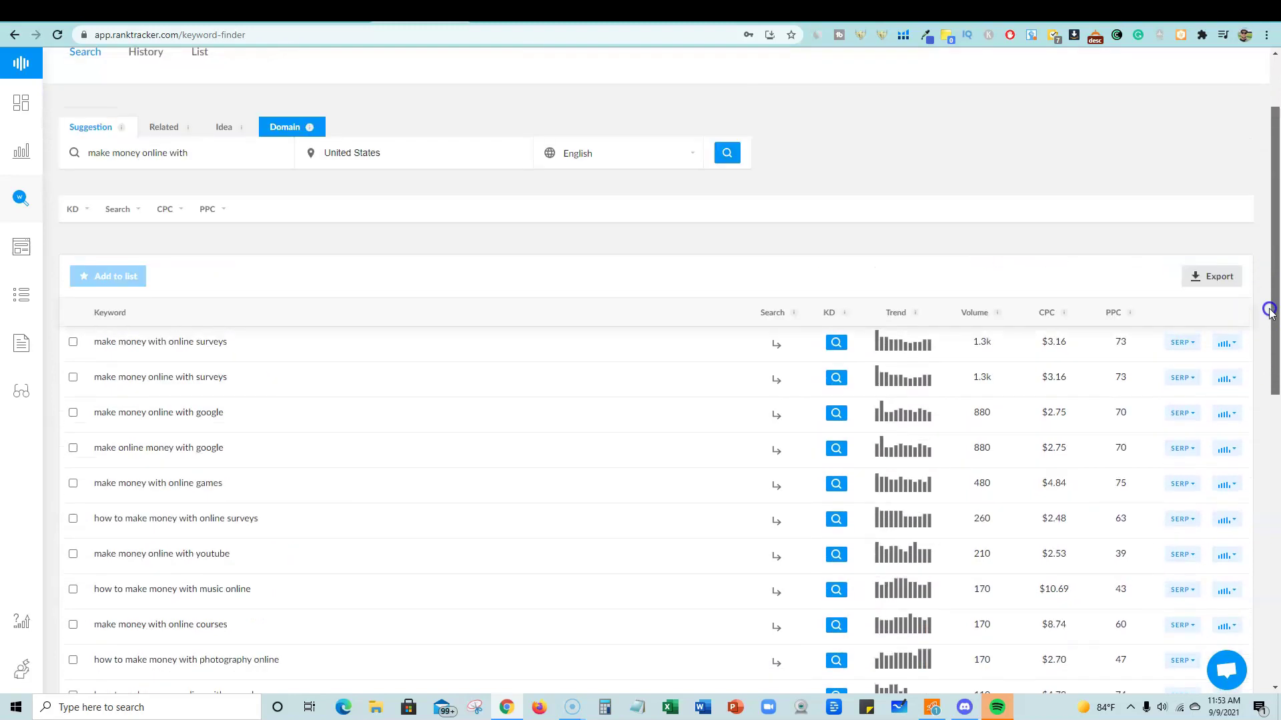
mouse_move(845, 329)
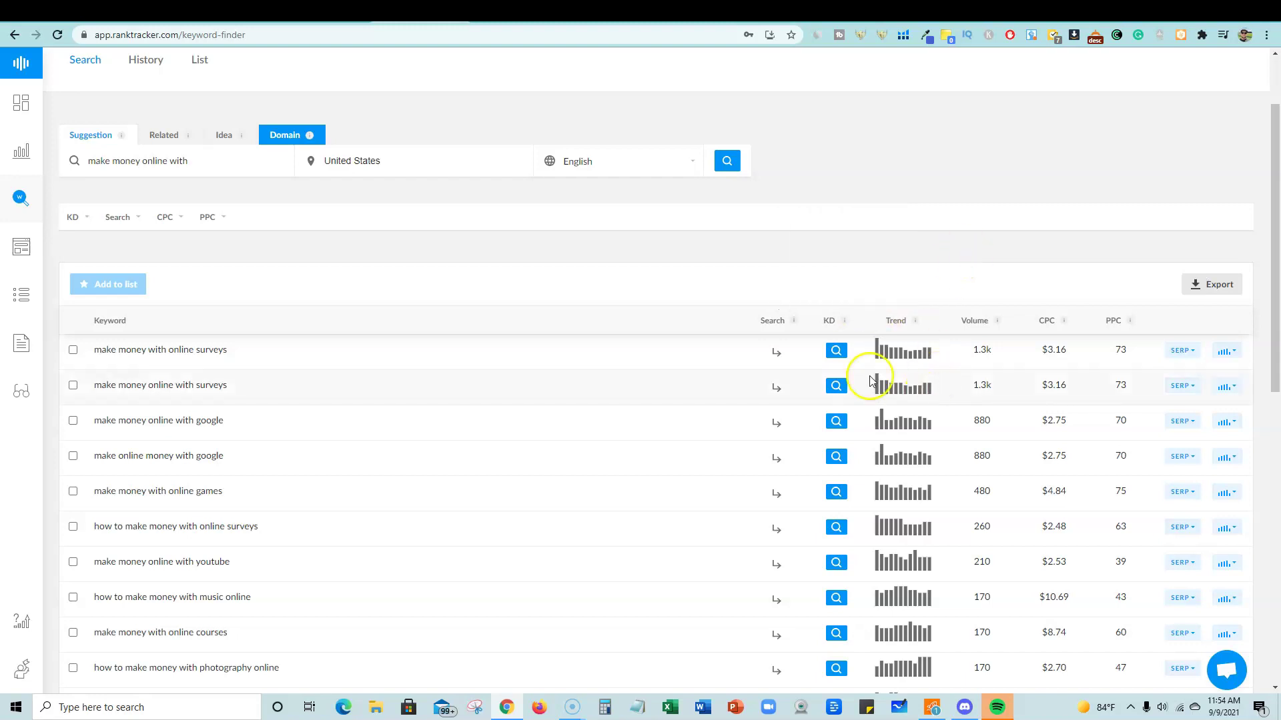
Review the suggestion list's trend data and request the keyword difficulty of 'make money with online games'.
scroll(877, 524, down, 8)
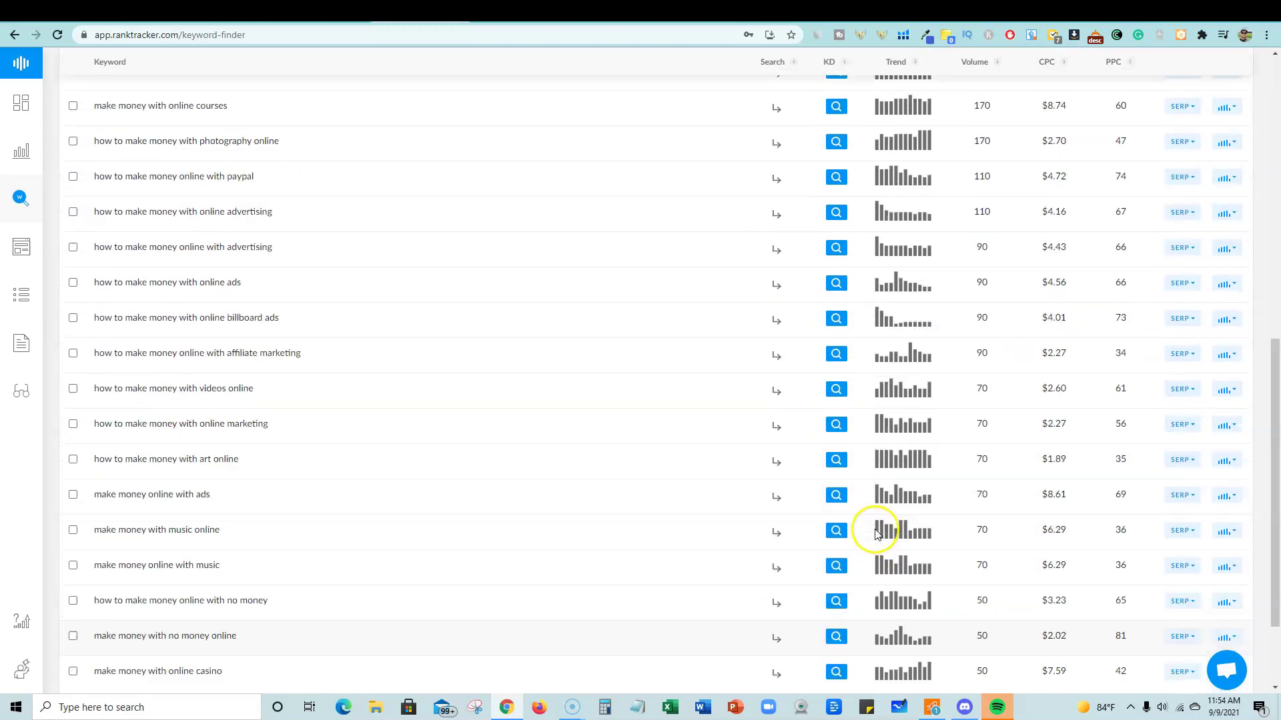
scroll(876, 532, up, 8)
scroll(867, 523, down, 1)
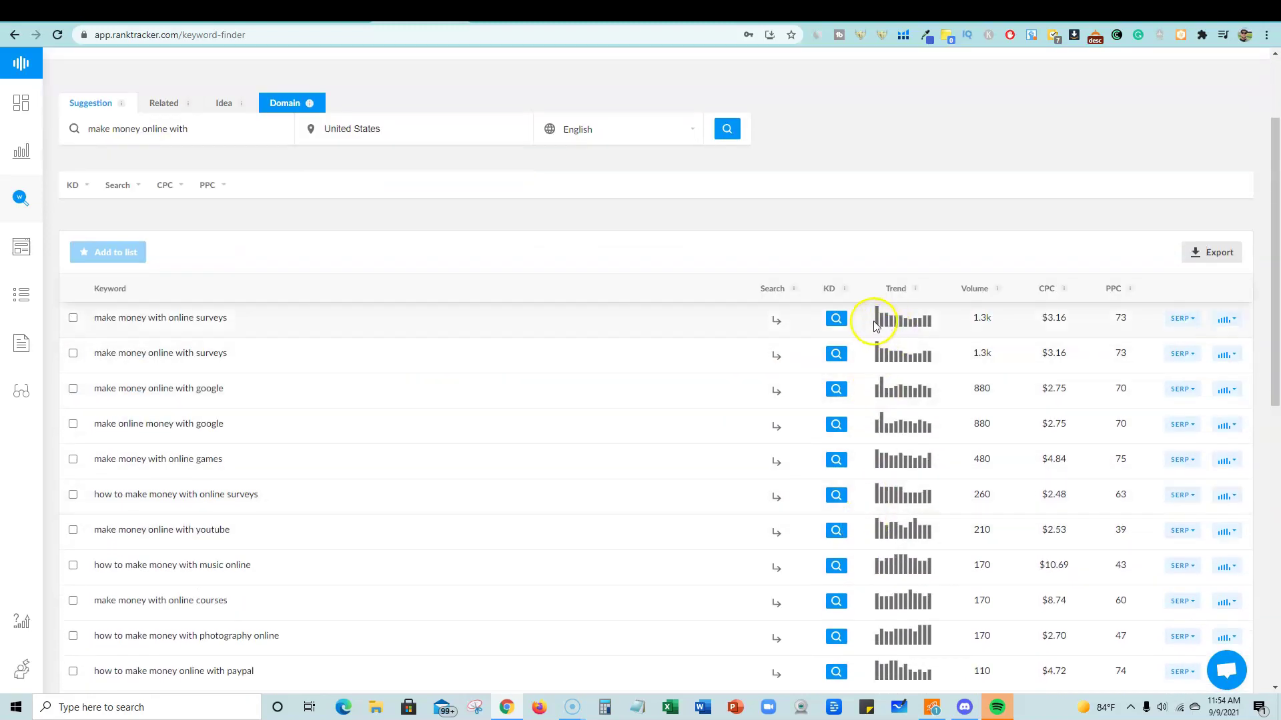
mouse_move(916, 291)
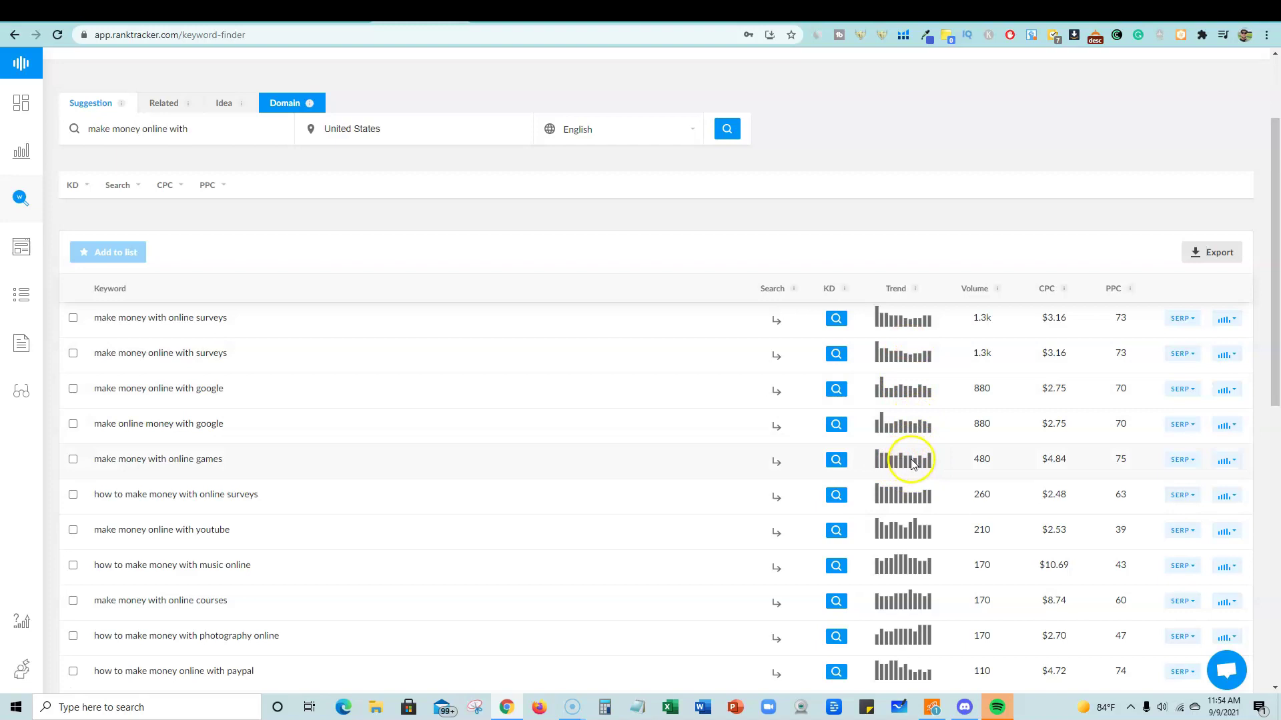
click(838, 461)
scroll(934, 464, down, 1)
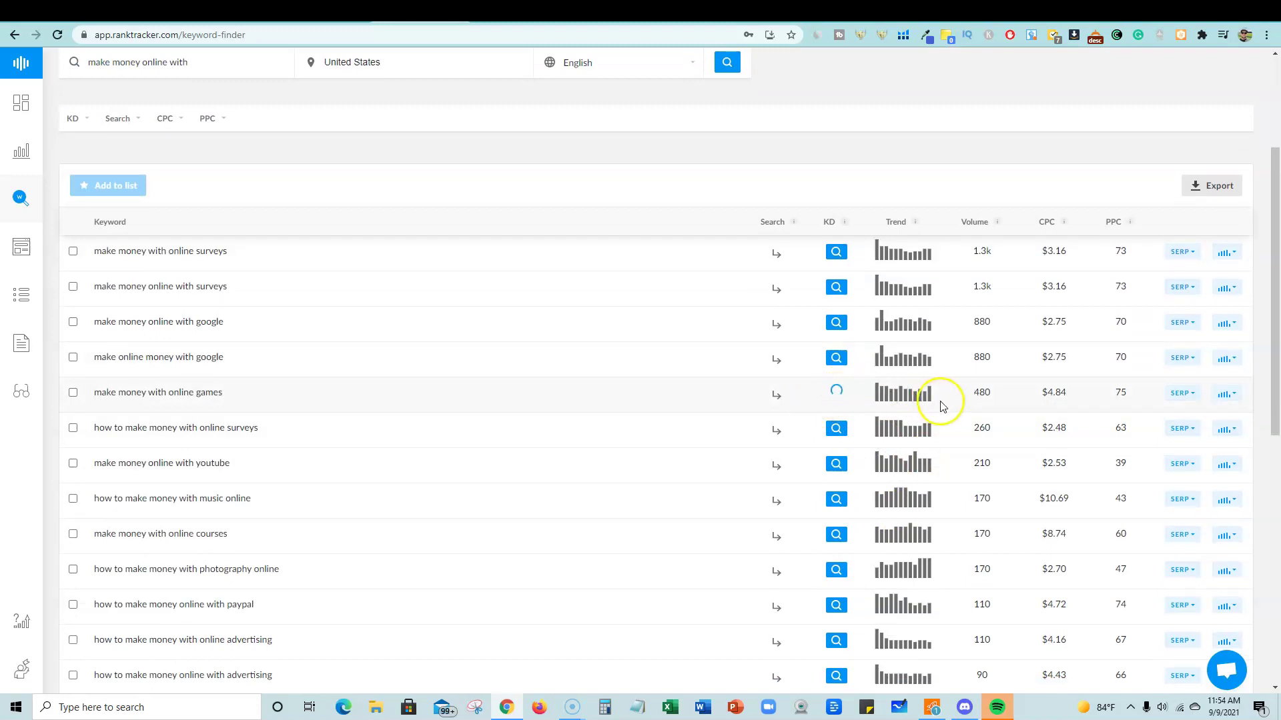
Request the keyword difficulty of 'how to make money online with affiliate marketing'.
scroll(943, 407, down, 8)
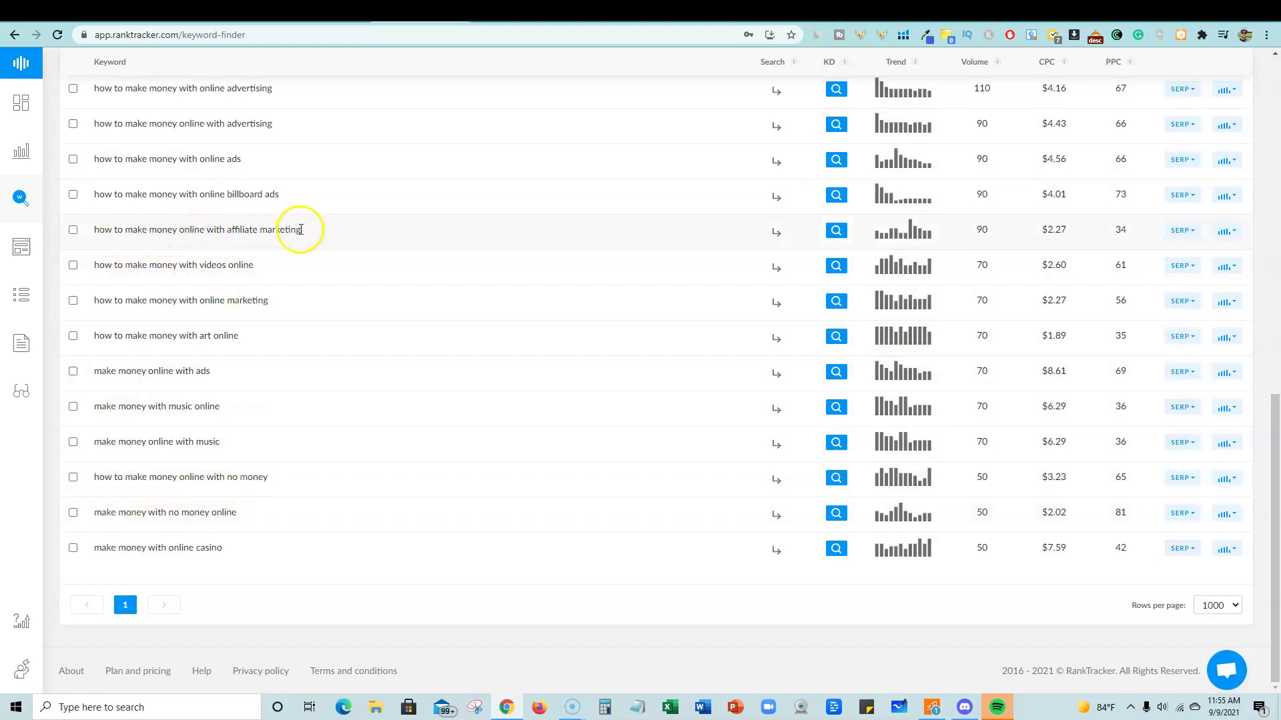
click(833, 229)
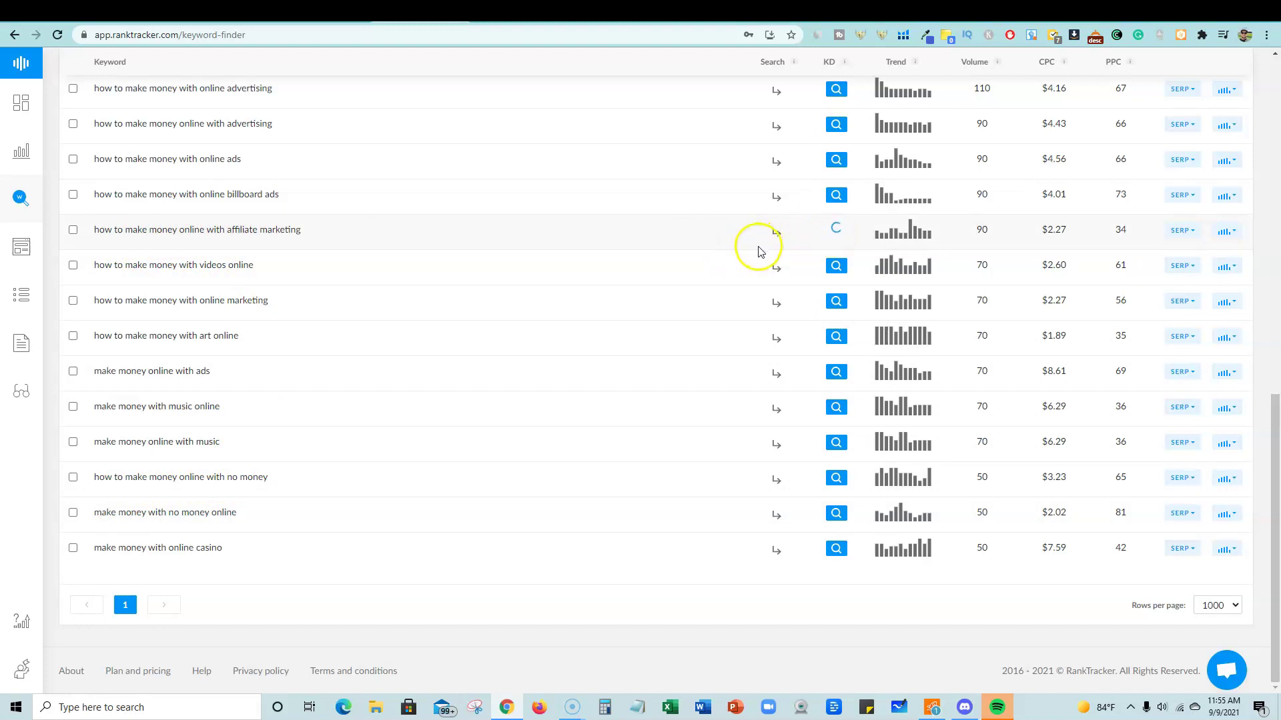
scroll(758, 251, up, 7)
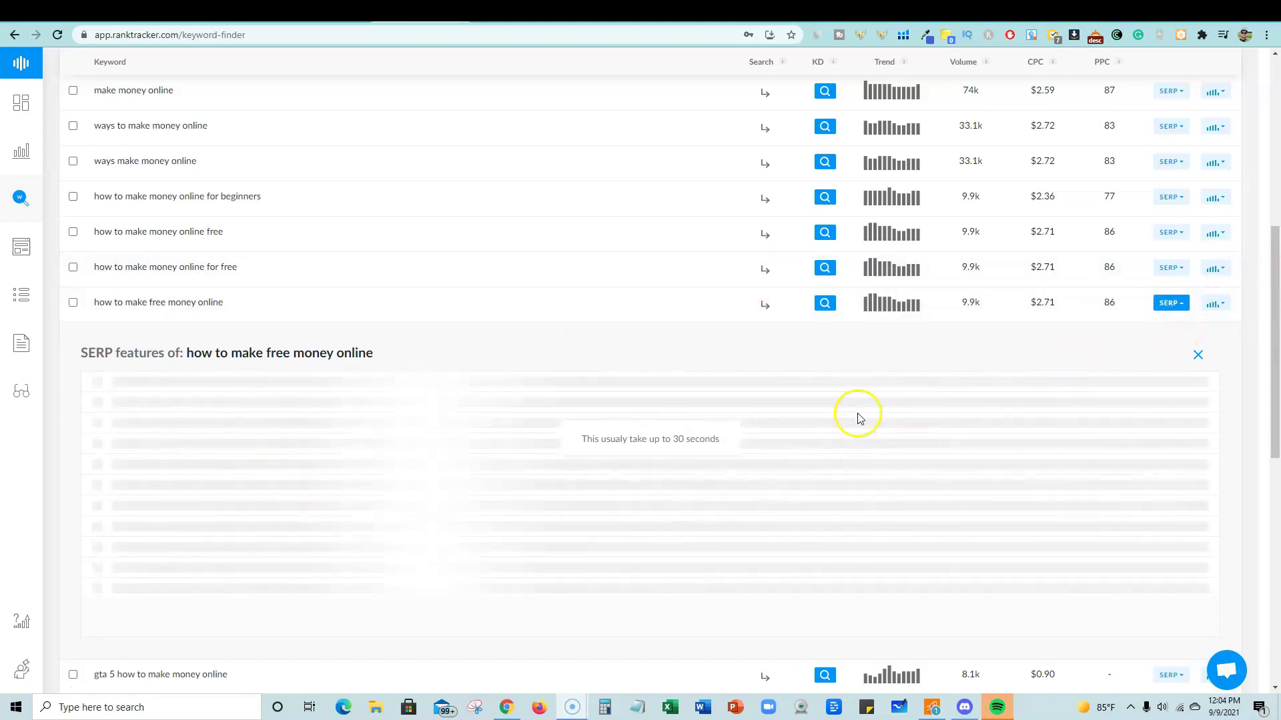
Try to check the keyword difficulty of 'how to make a money from online', and dismiss the notice.
scroll(760, 421, up, 7)
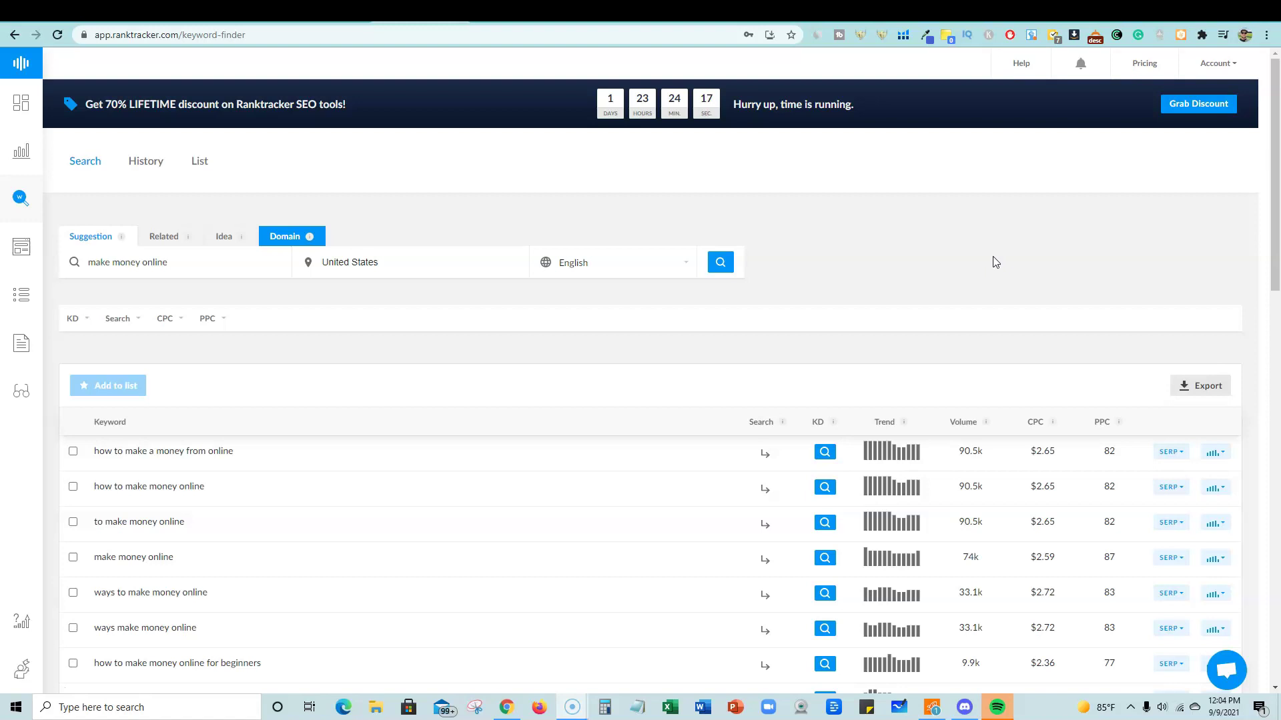
click(826, 453)
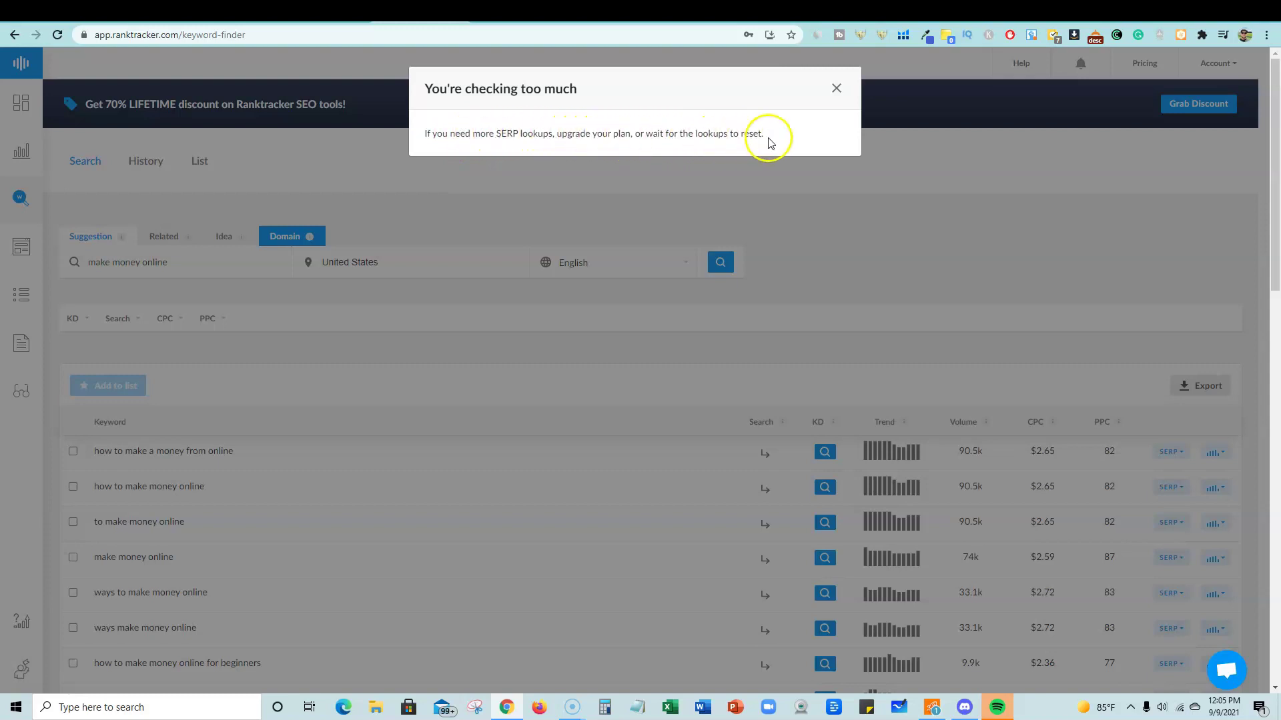
click(838, 93)
click(834, 89)
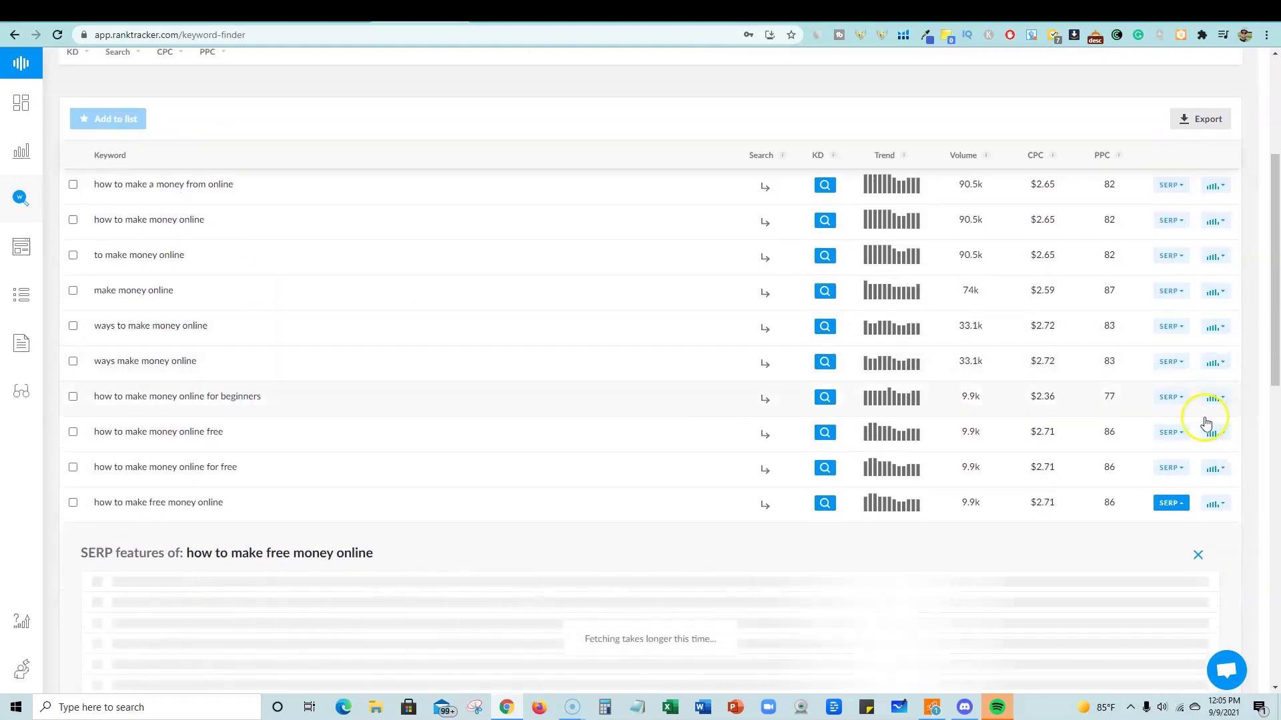
Review the 'make money online' suggestions and close the SERP features of 'how to make free money online'.
scroll(1185, 460, down, 2)
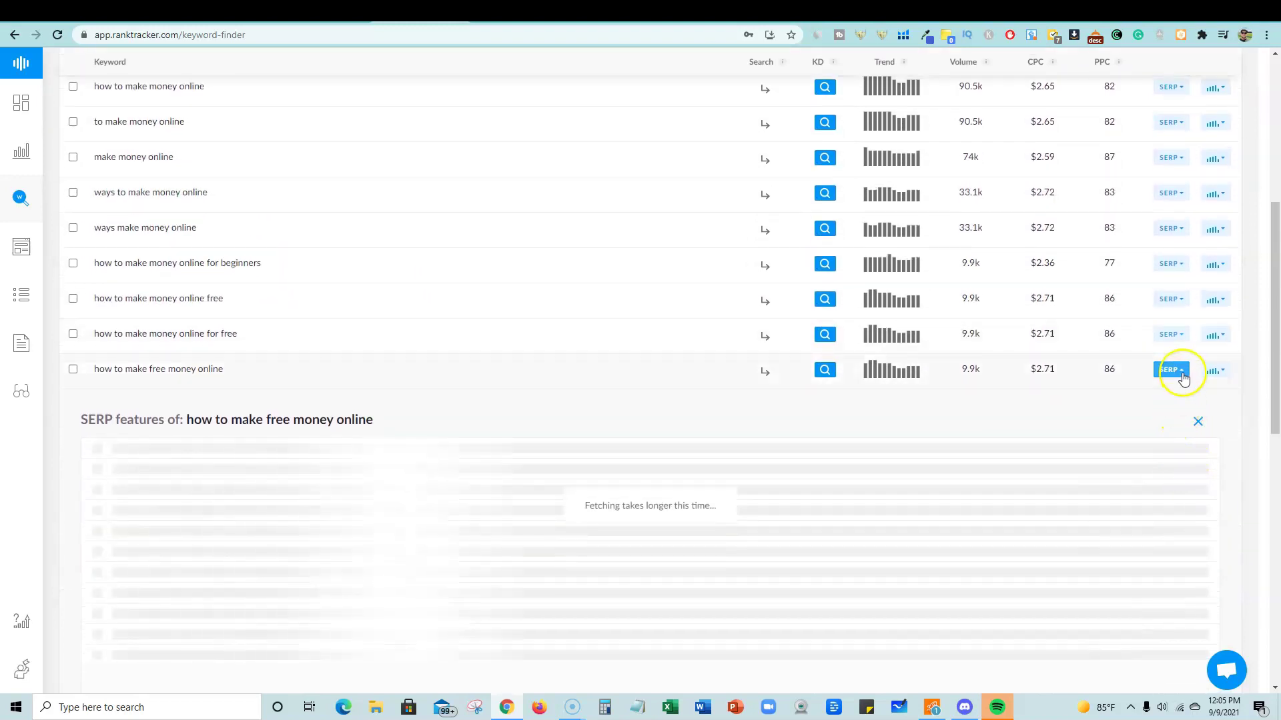
scroll(1010, 534, down, 1)
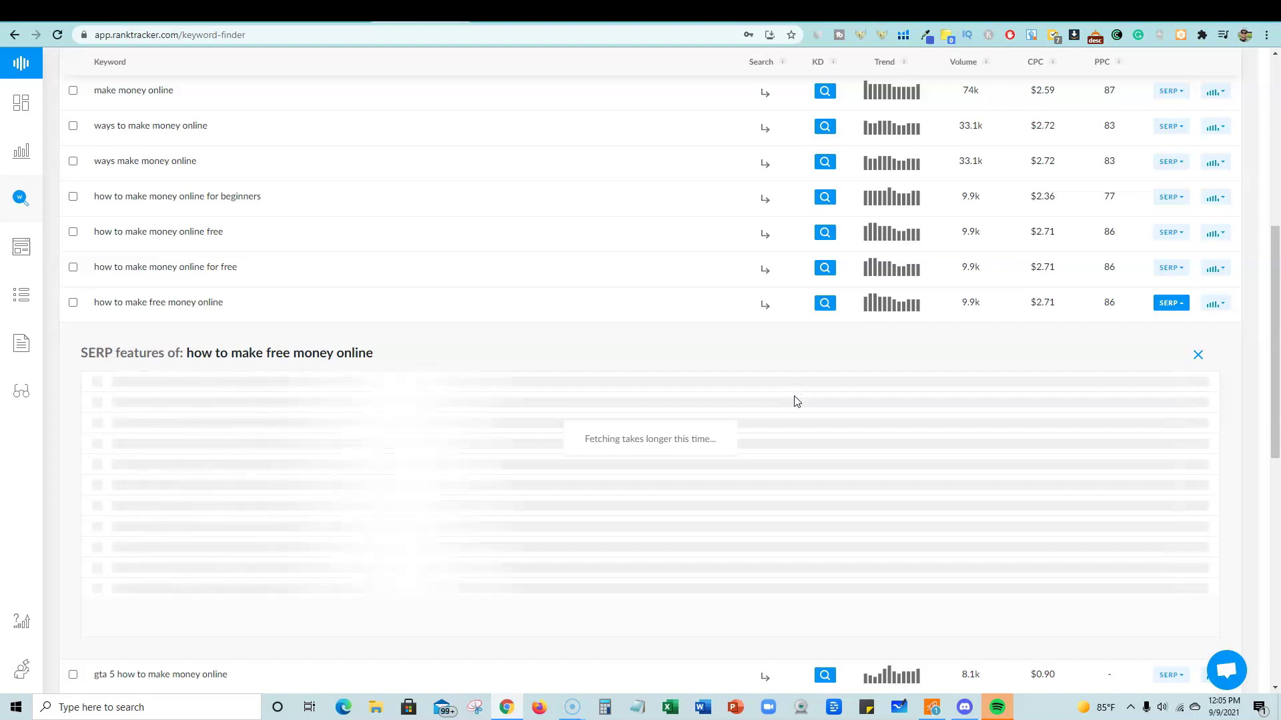
scroll(795, 400, up, 5)
scroll(821, 389, down, 13)
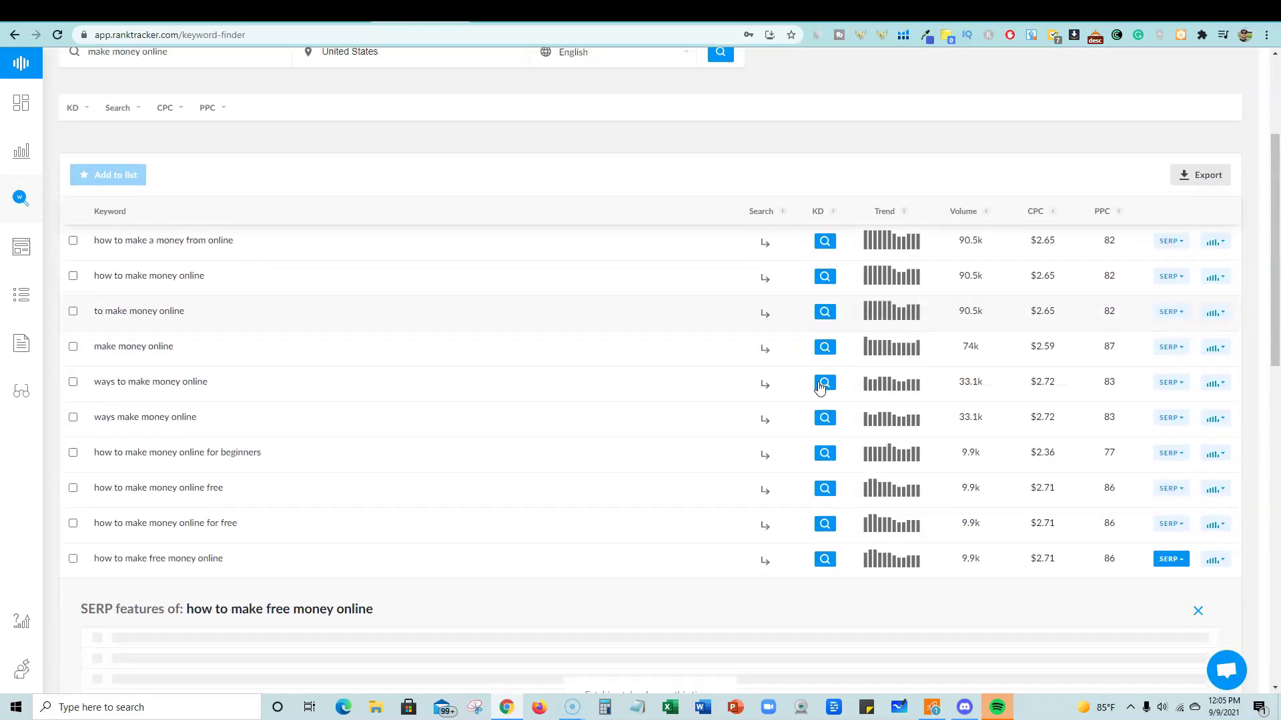
scroll(907, 394, down, 2)
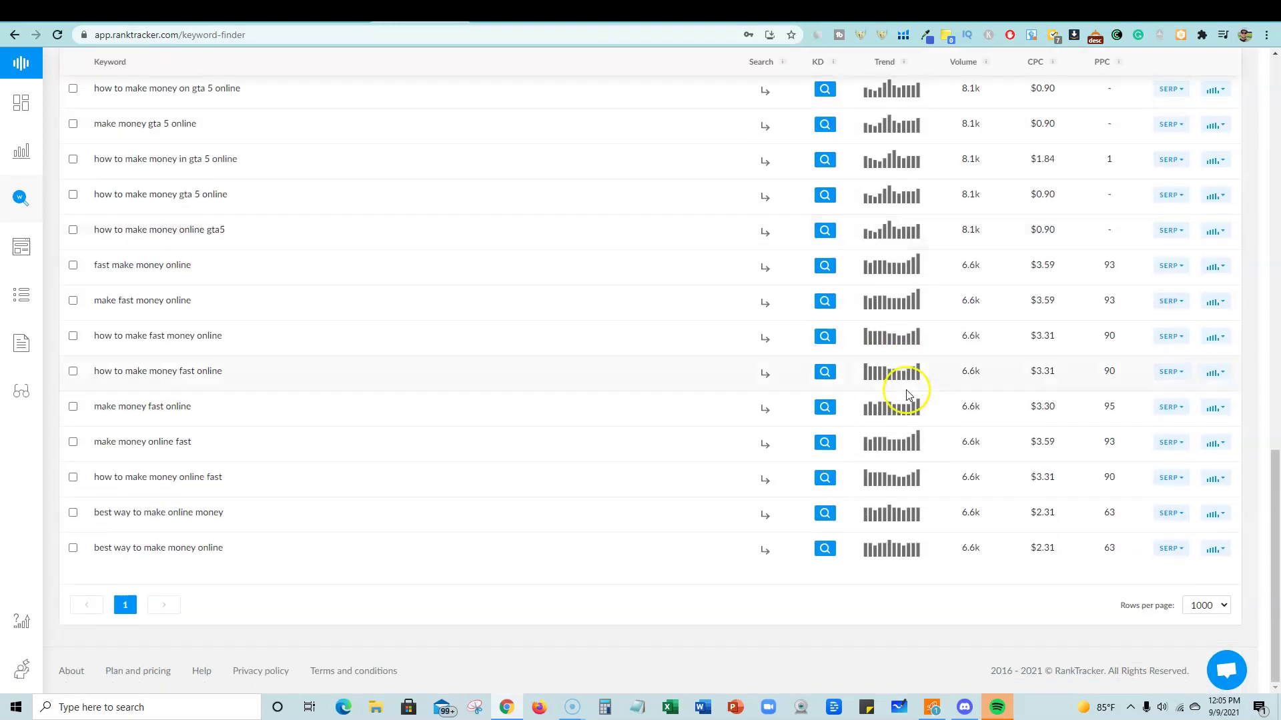
scroll(906, 406, up, 15)
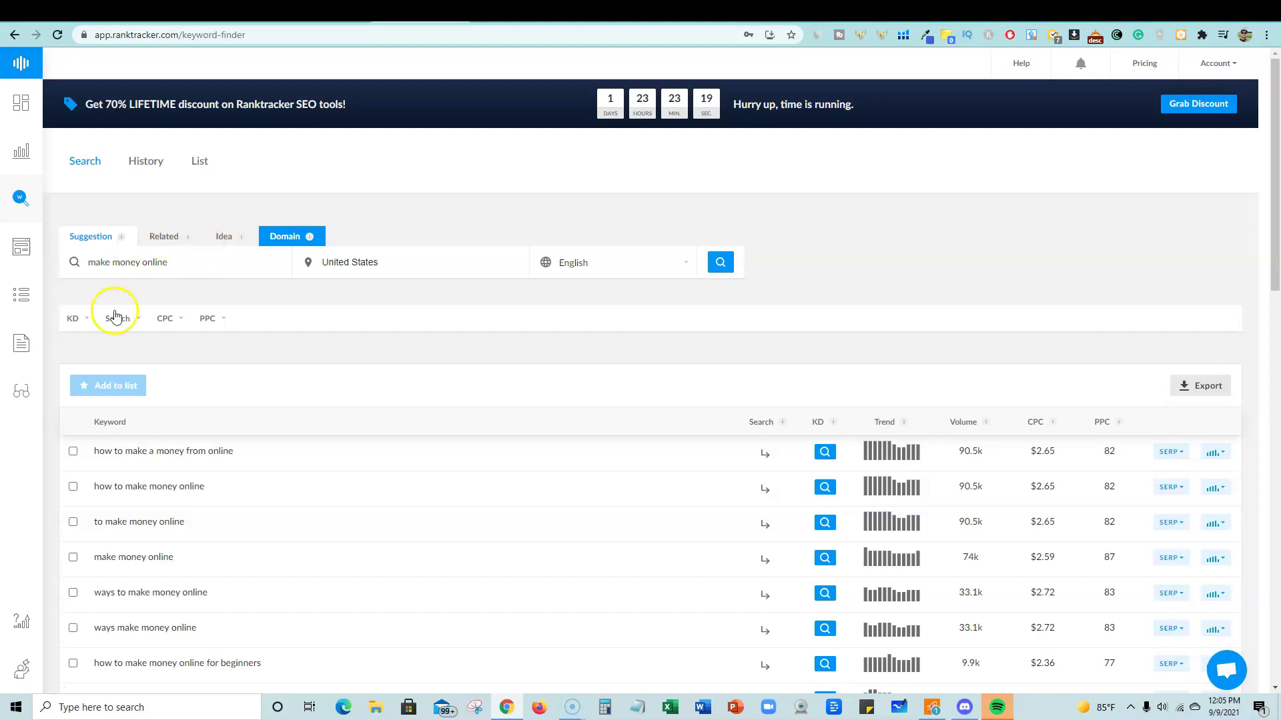
scroll(1055, 395, down, 5)
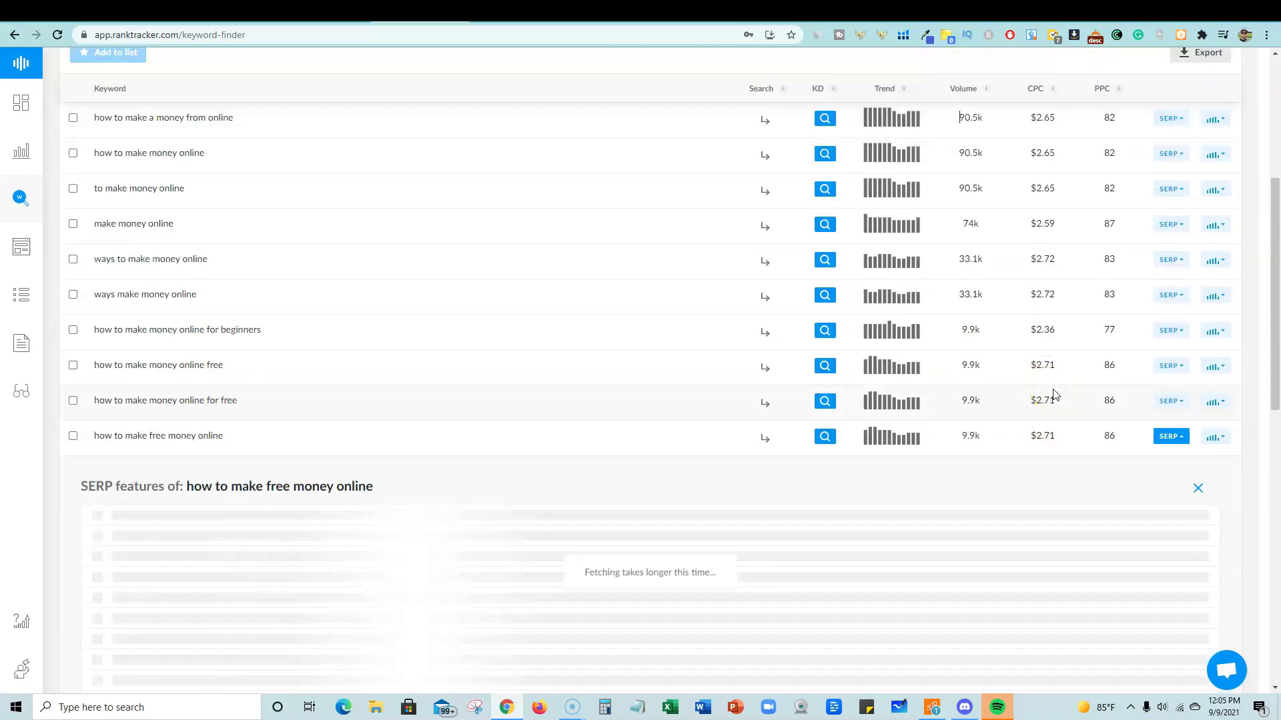
scroll(1053, 397, down, 7)
scroll(1061, 405, up, 5)
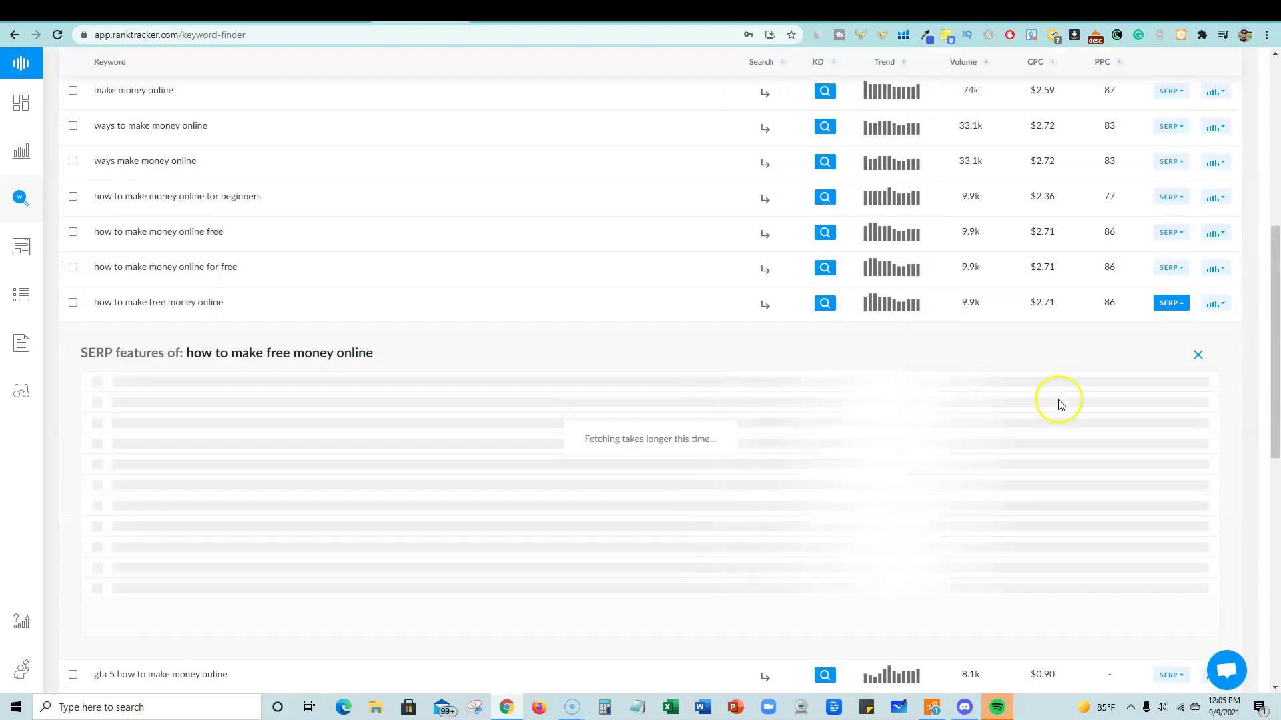
click(1197, 354)
Look through the remaining suggestions, and view the related keywords for 'make money online'.
scroll(1211, 487, down, 5)
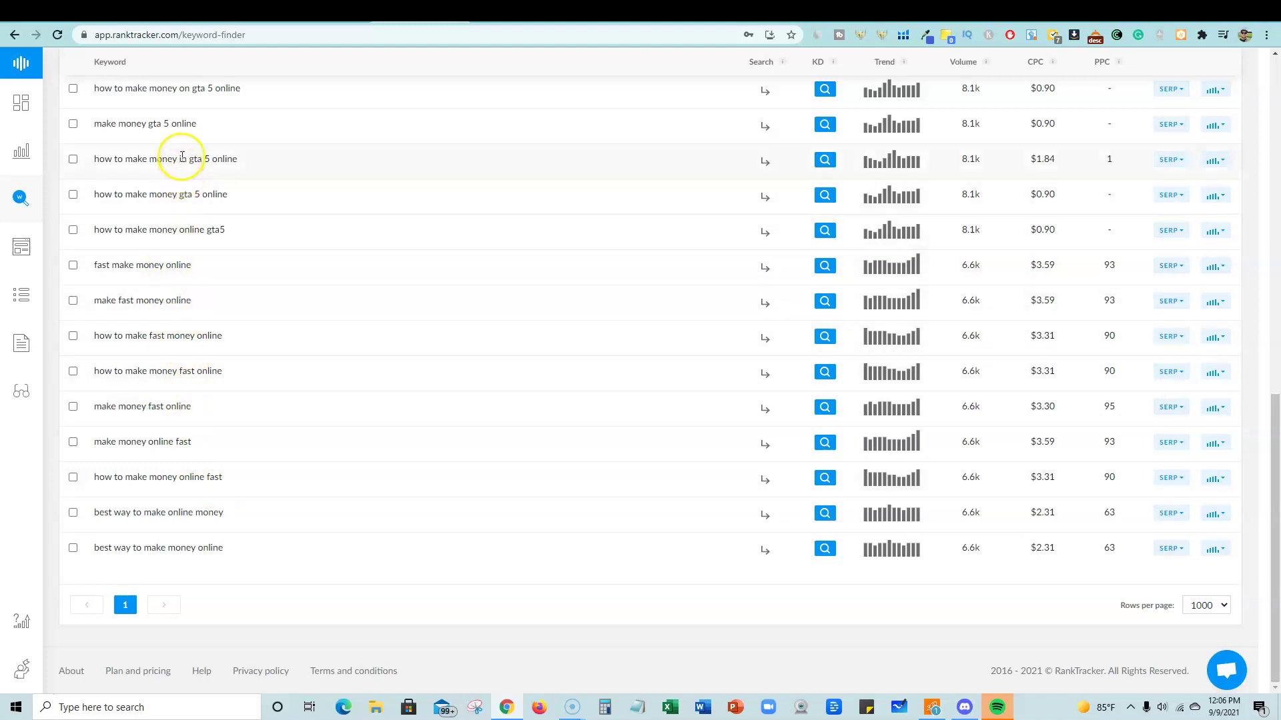
scroll(184, 201, up, 5)
scroll(183, 204, up, 4)
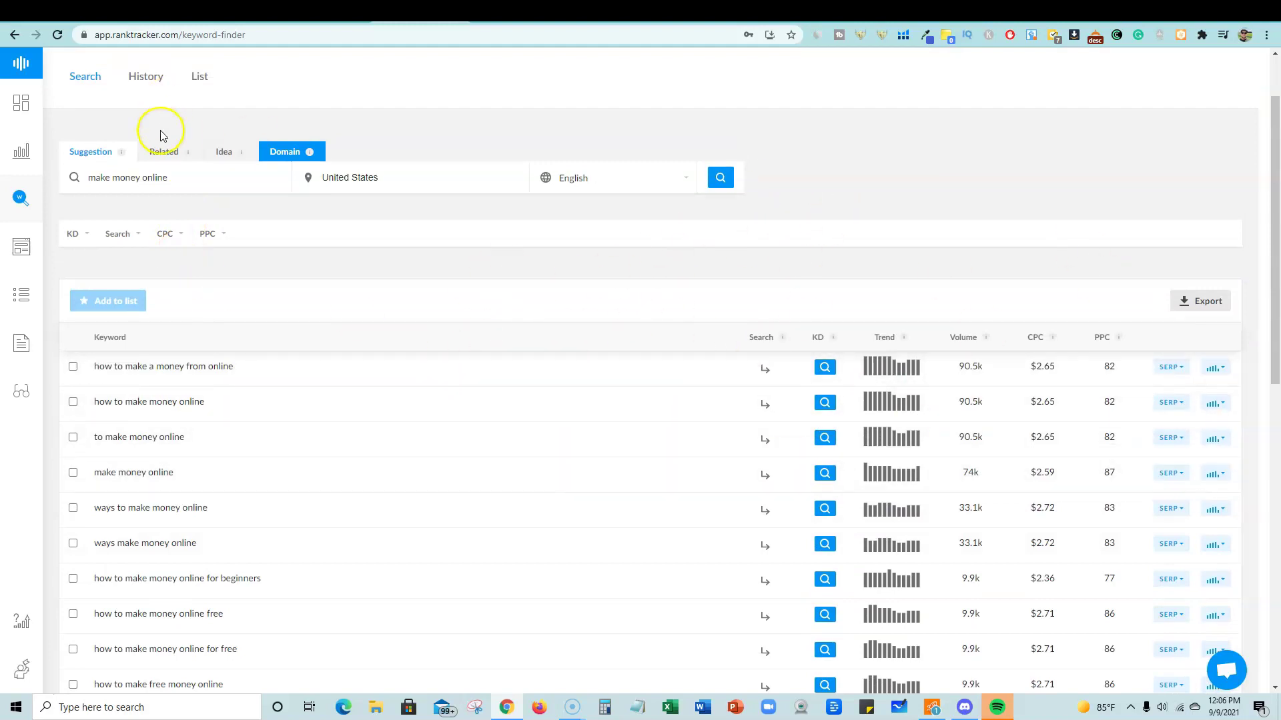
click(164, 152)
scroll(283, 383, down, 2)
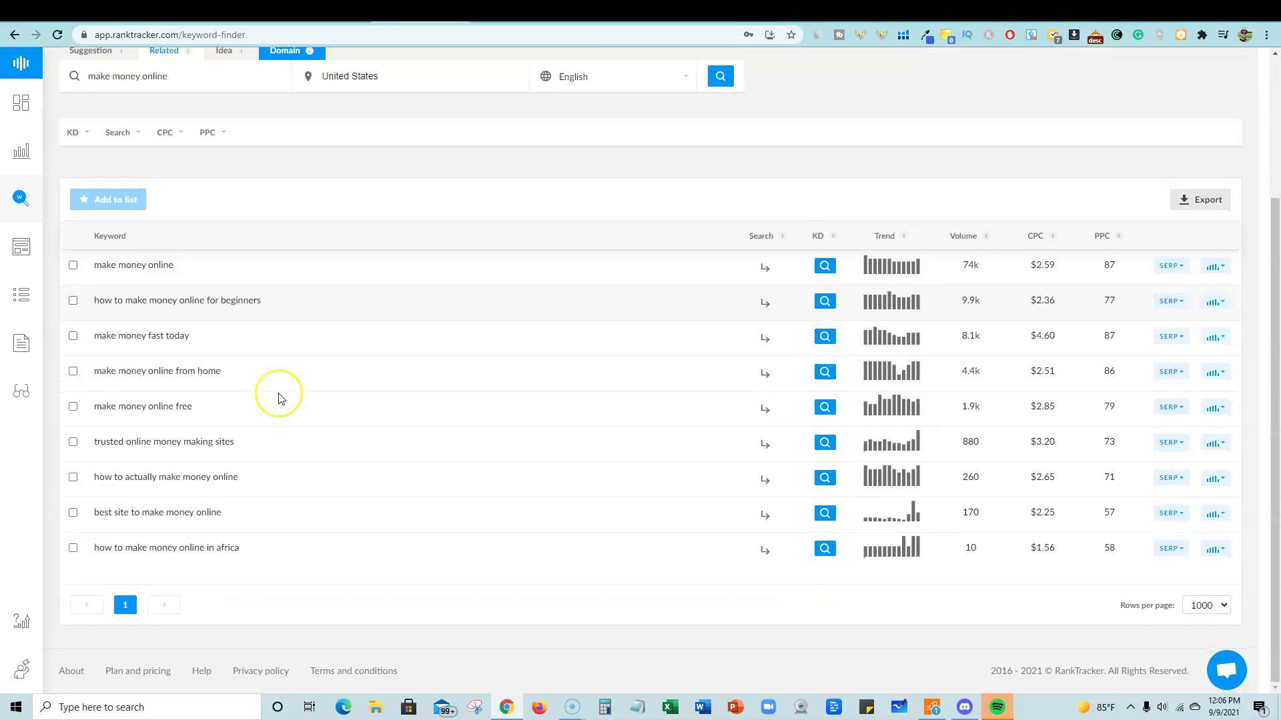
scroll(266, 366, up, 3)
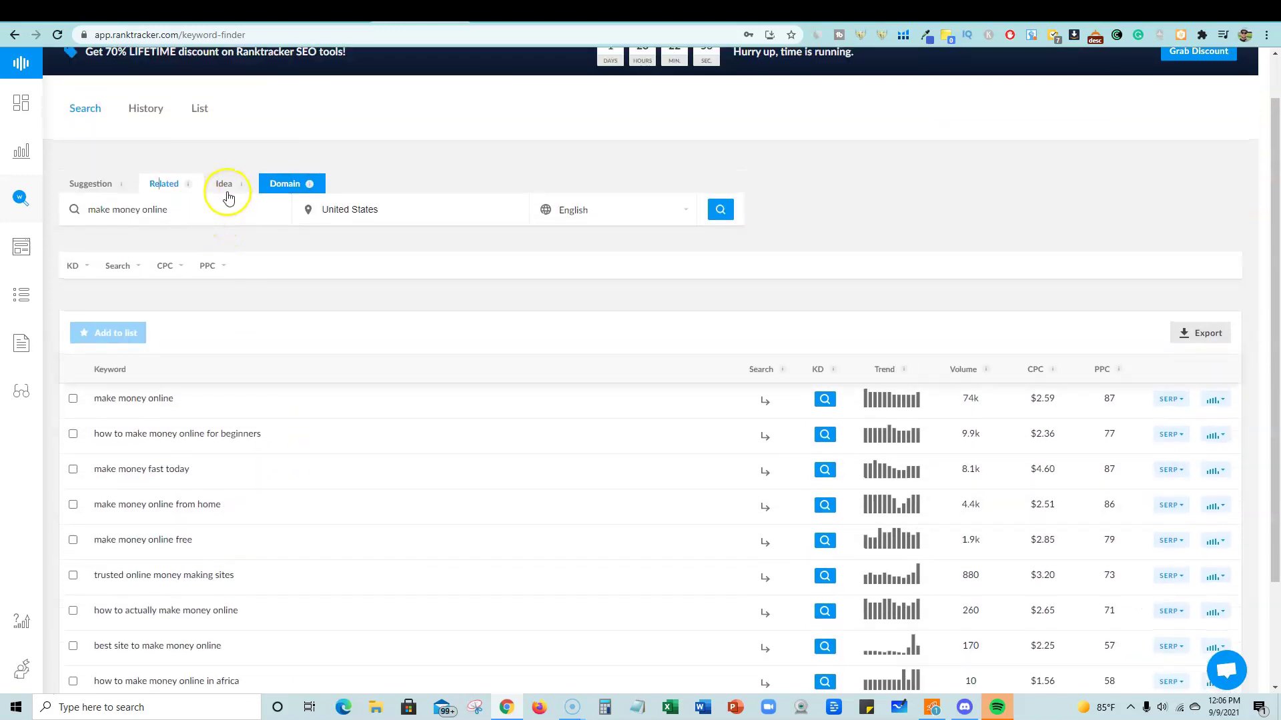
Show the keyword ideas for 'make money online' and check how relevant the listed keywords are.
click(230, 186)
scroll(270, 293, down, 15)
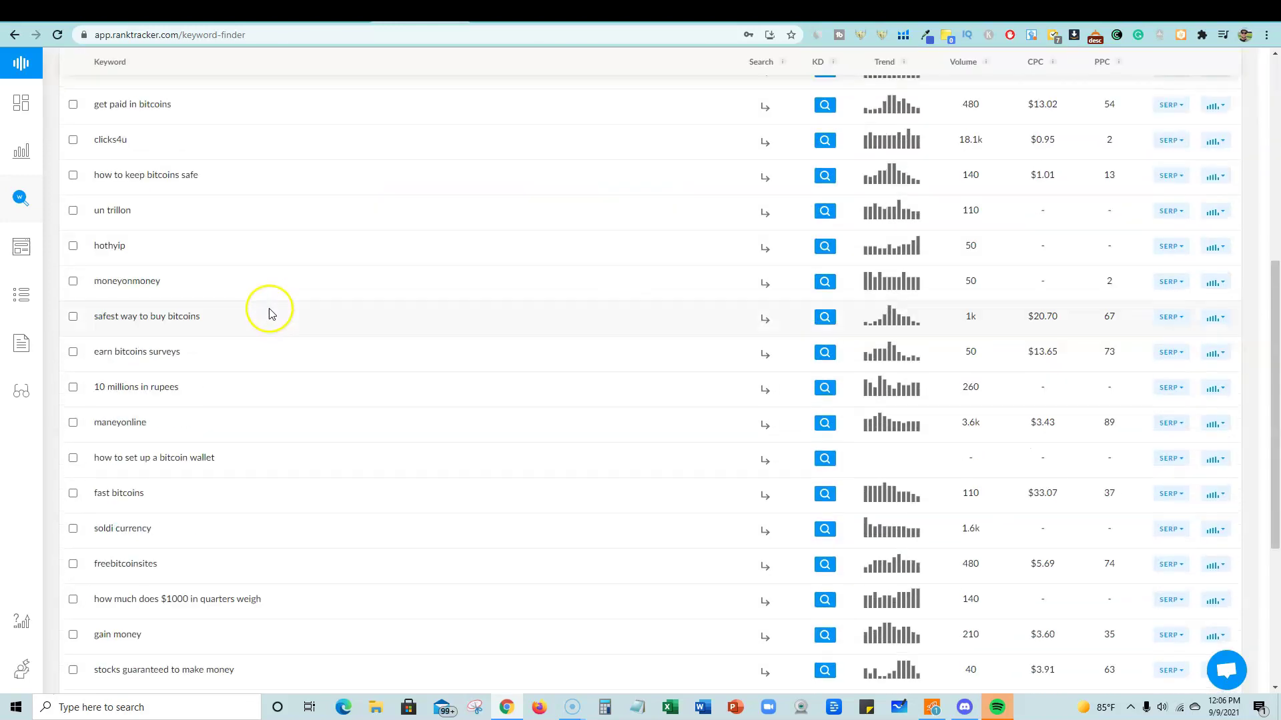
scroll(247, 414, up, 8)
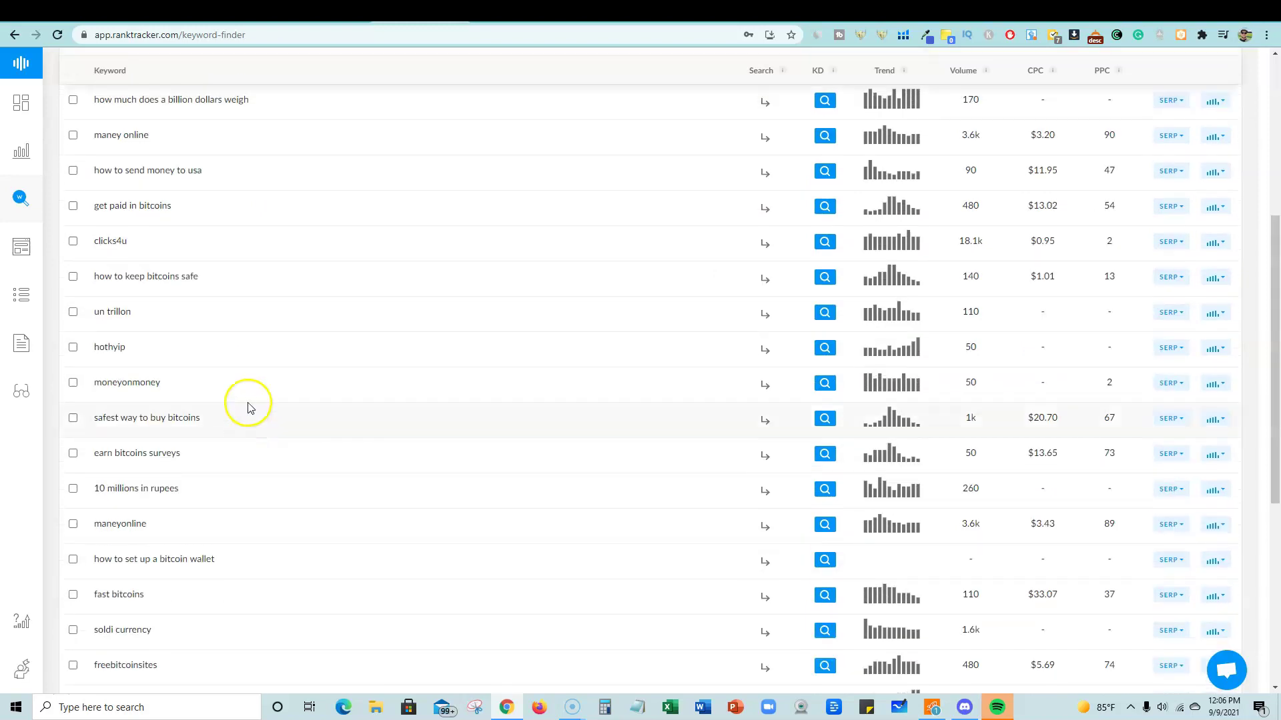
scroll(248, 375, down, 8)
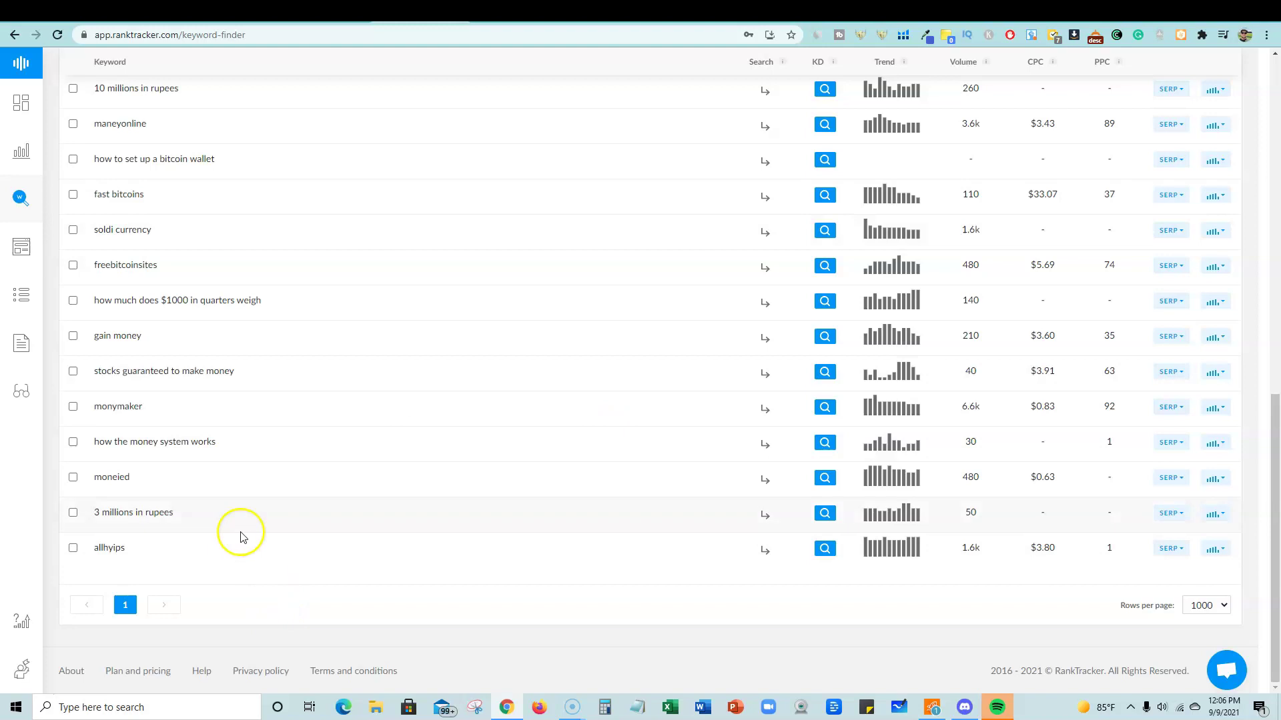
scroll(244, 533, up, 10)
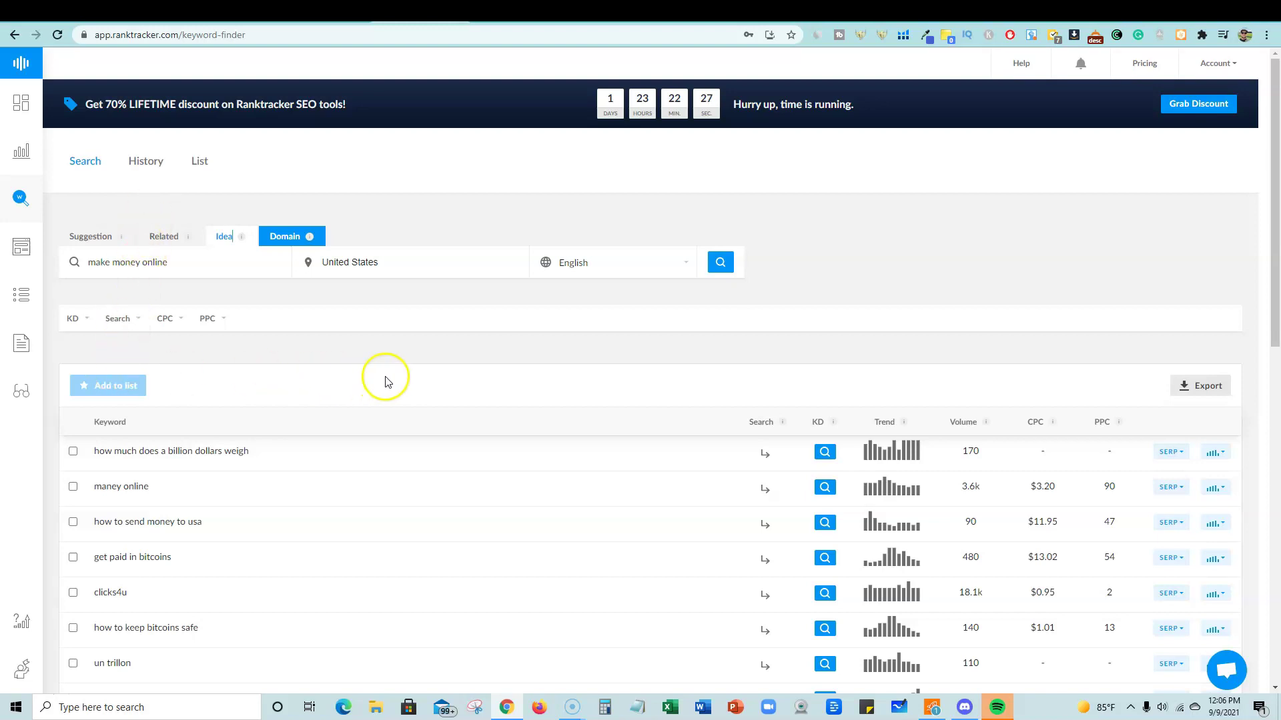
scroll(580, 467, down, 8)
scroll(581, 480, up, 8)
scroll(580, 480, down, 9)
scroll(581, 460, up, 9)
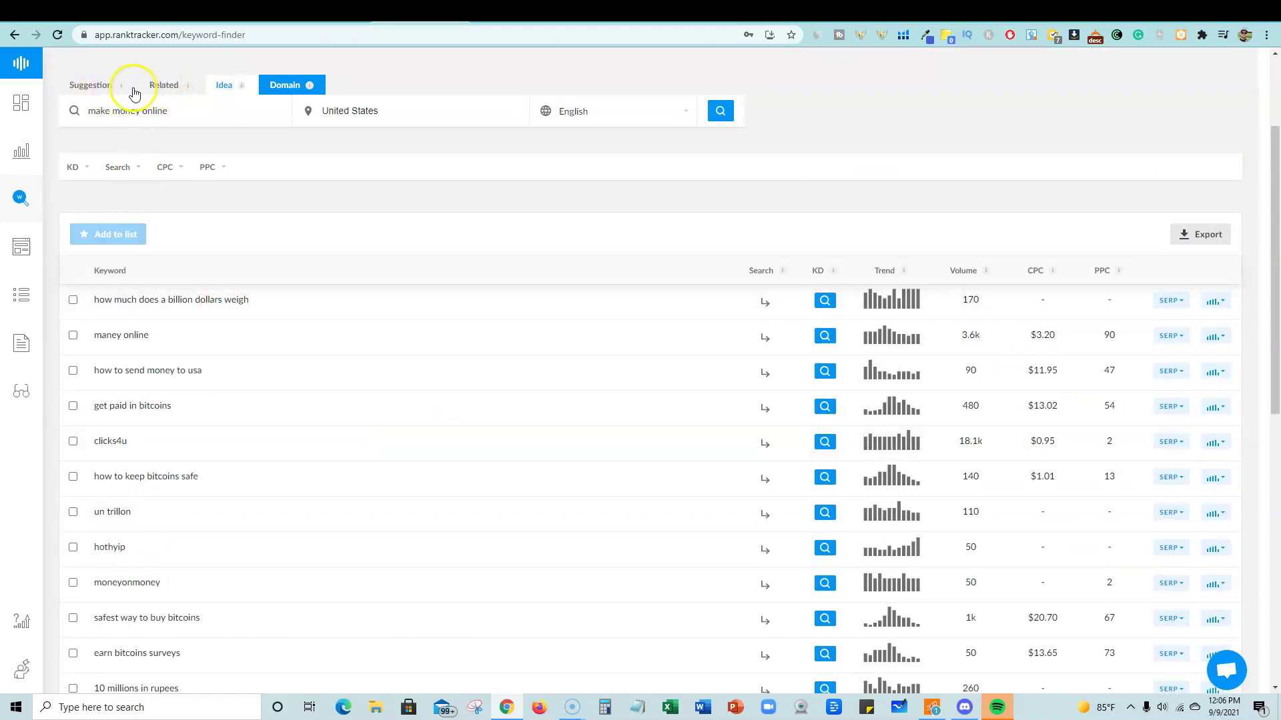
Return to the suggestions for 'make money online' and review the full keyword list for comparison.
click(94, 84)
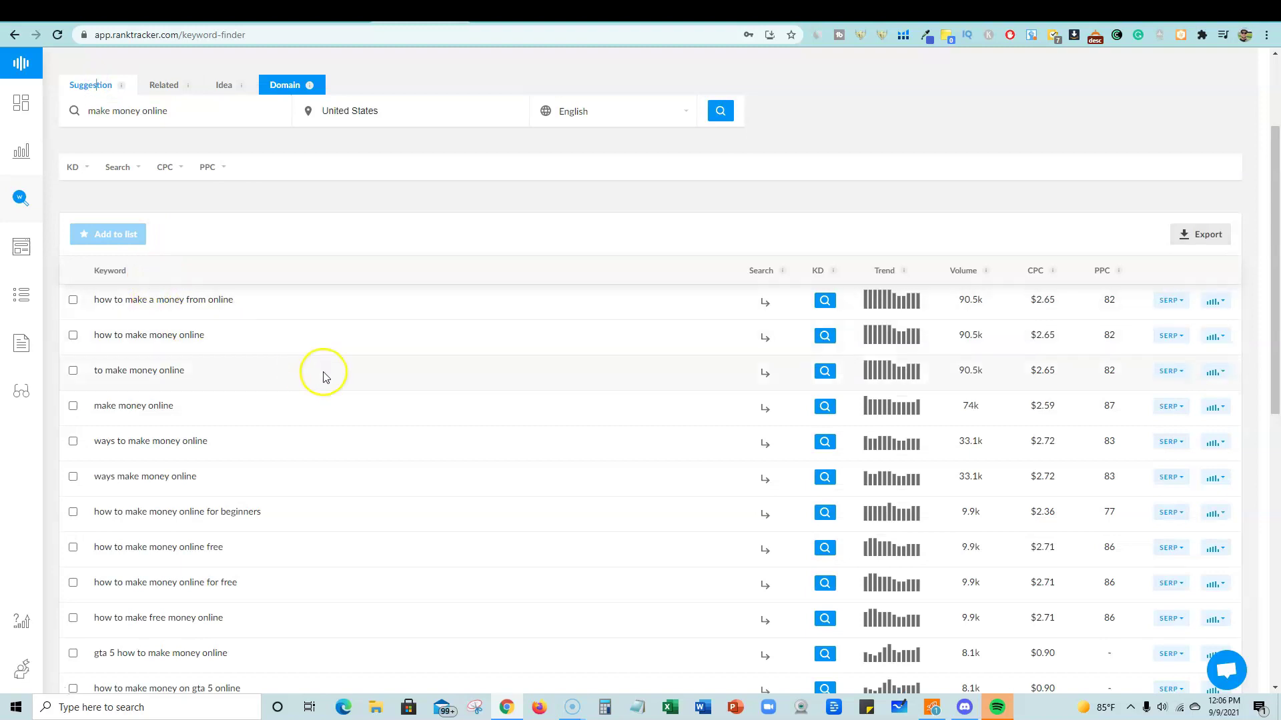
scroll(322, 374, down, 5)
scroll(323, 377, down, 4)
scroll(323, 376, up, 11)
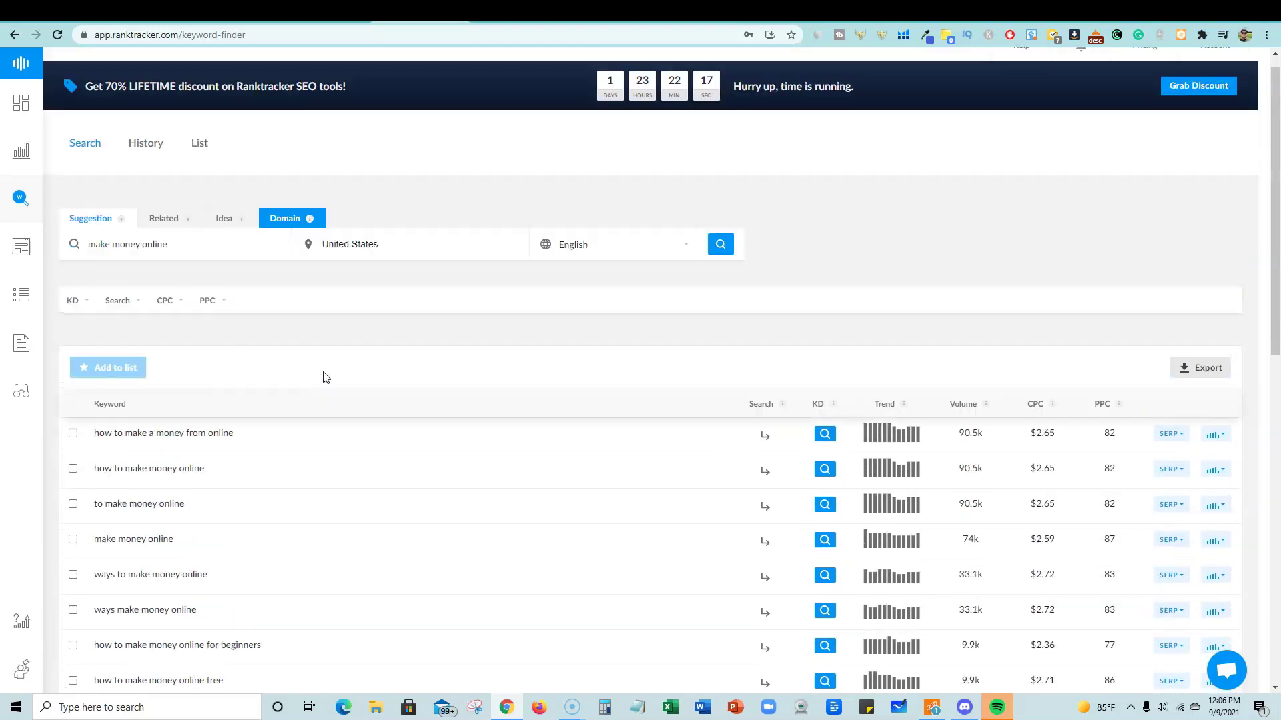
scroll(322, 376, down, 5)
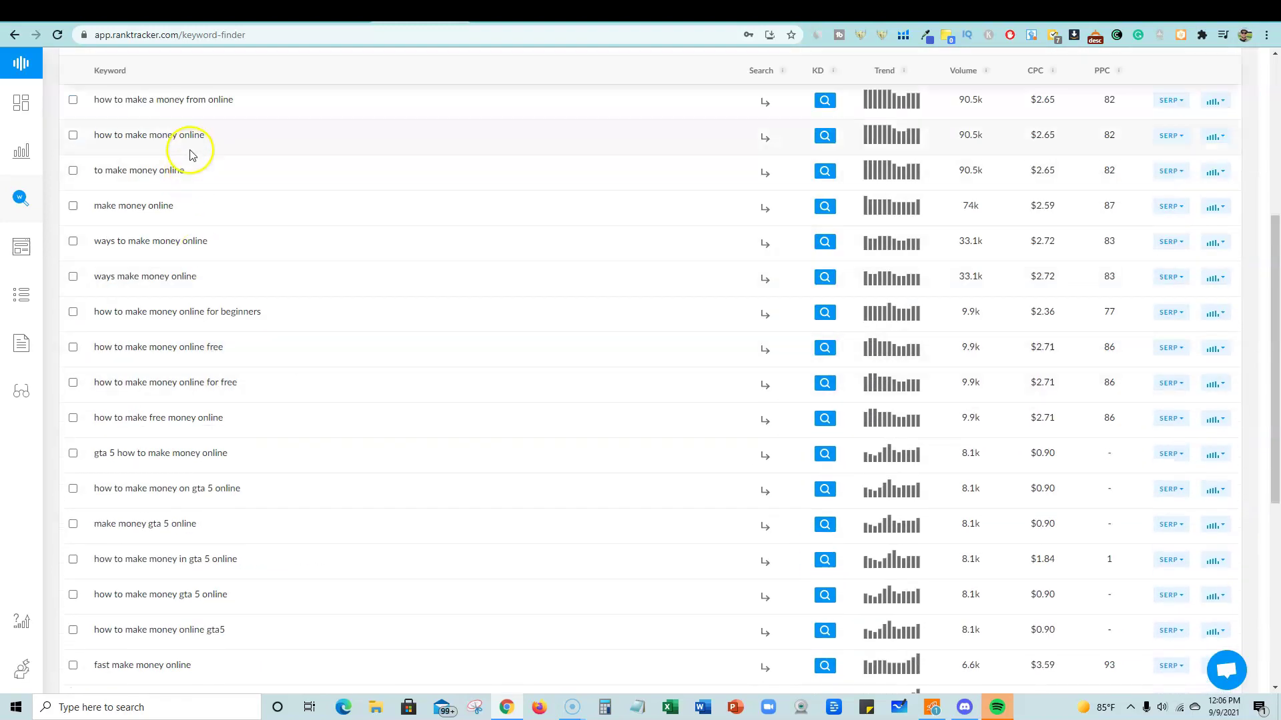
scroll(172, 614, down, 6)
scroll(177, 610, up, 10)
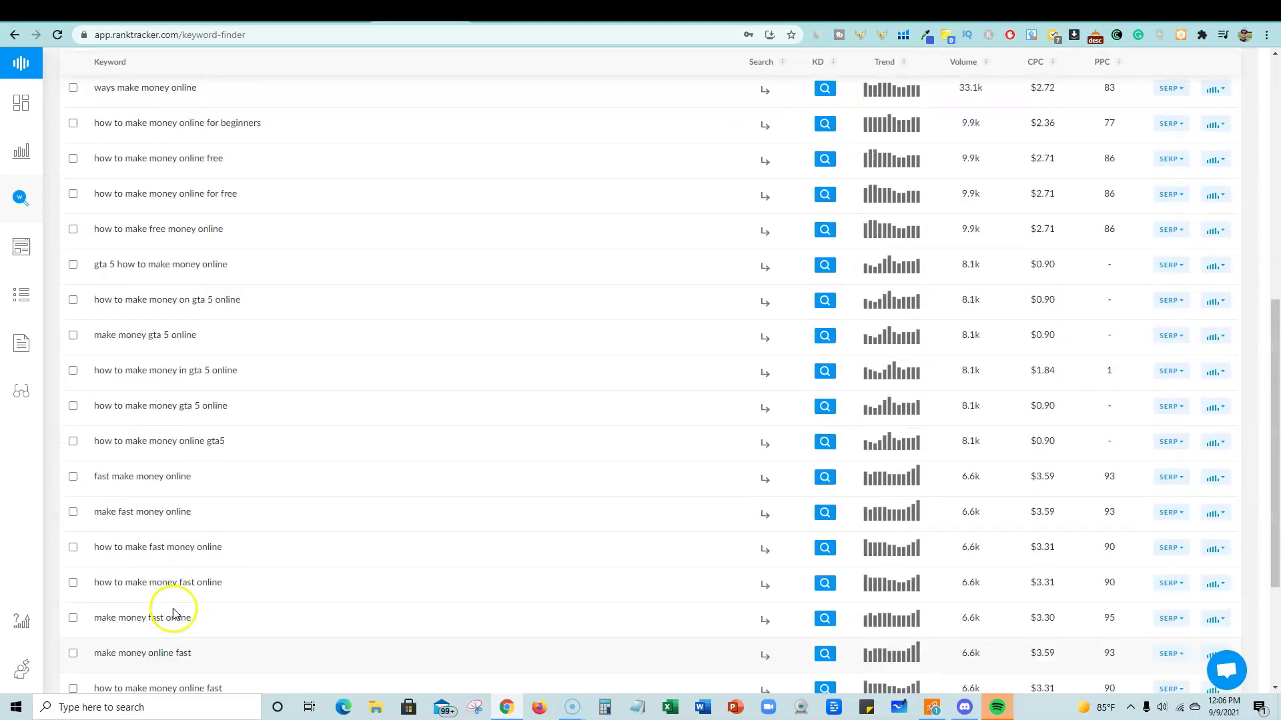
scroll(192, 502, up, 2)
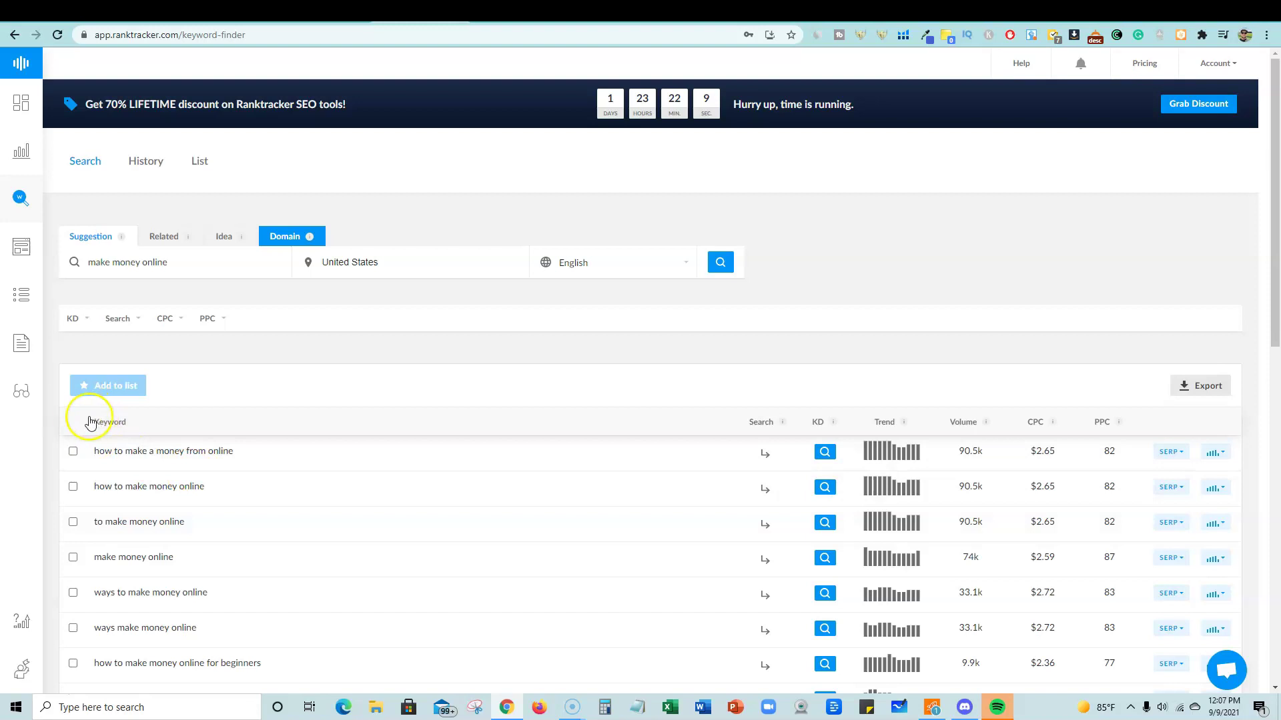
Open the SERP Checker, and copy 'Freelancing vs Affiliate Marketing' from the title of the Realistic Pay article on that topic.
click(21, 251)
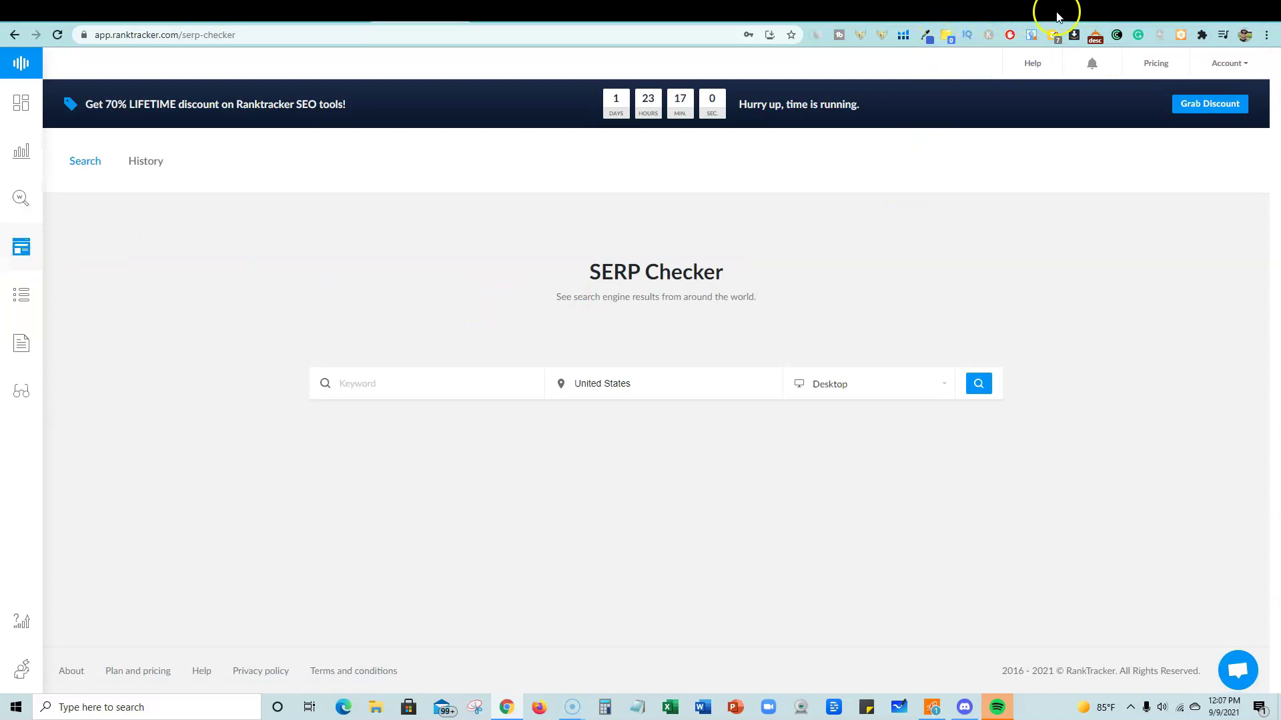
click(788, 15)
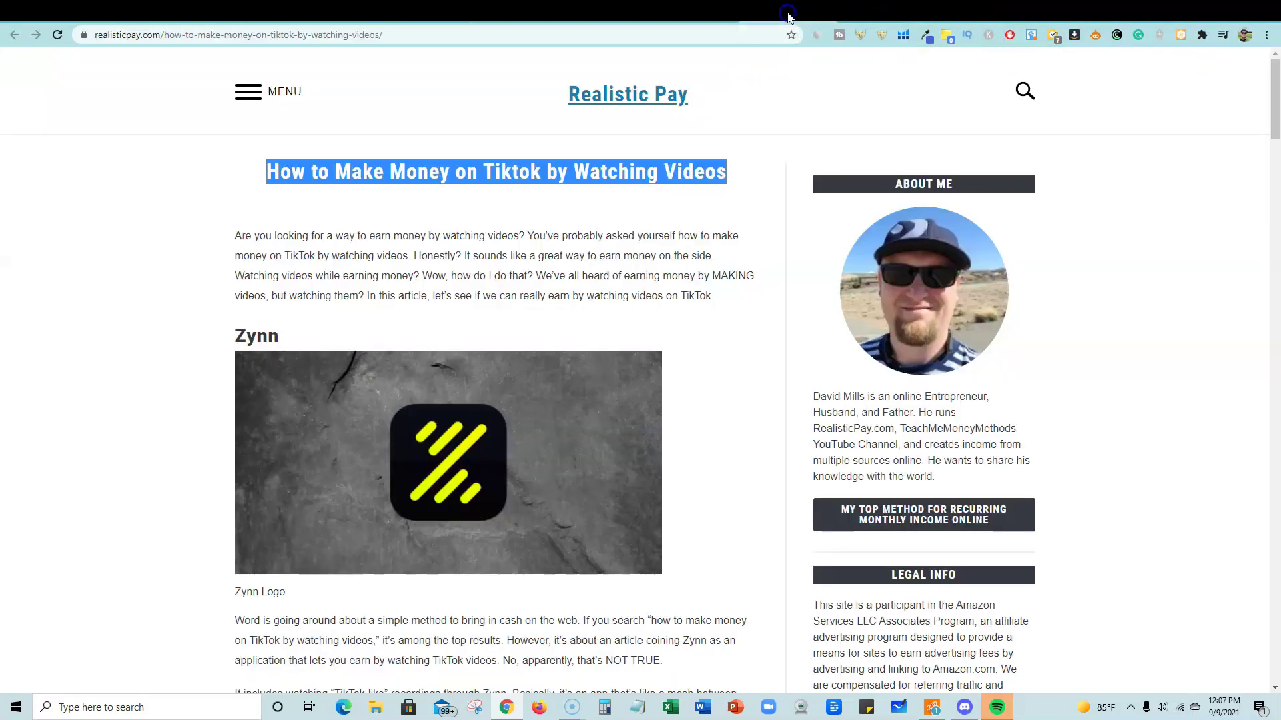
click(687, 12)
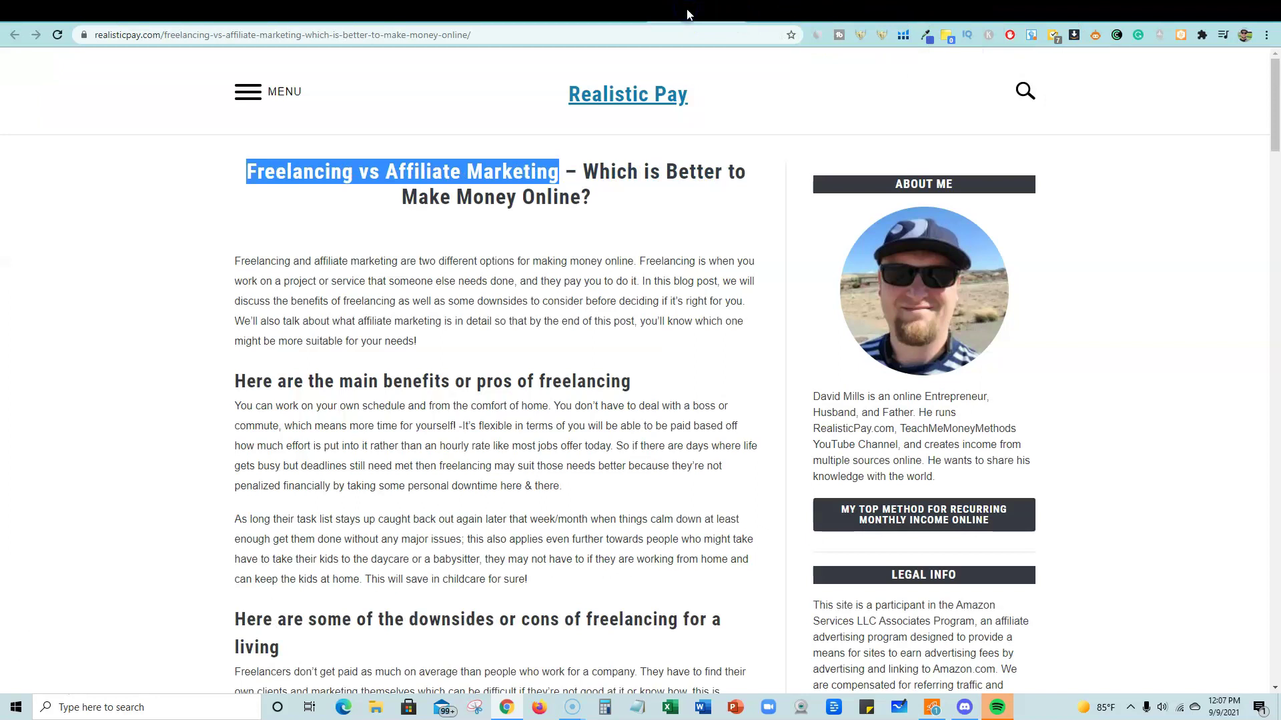
right_click(480, 172)
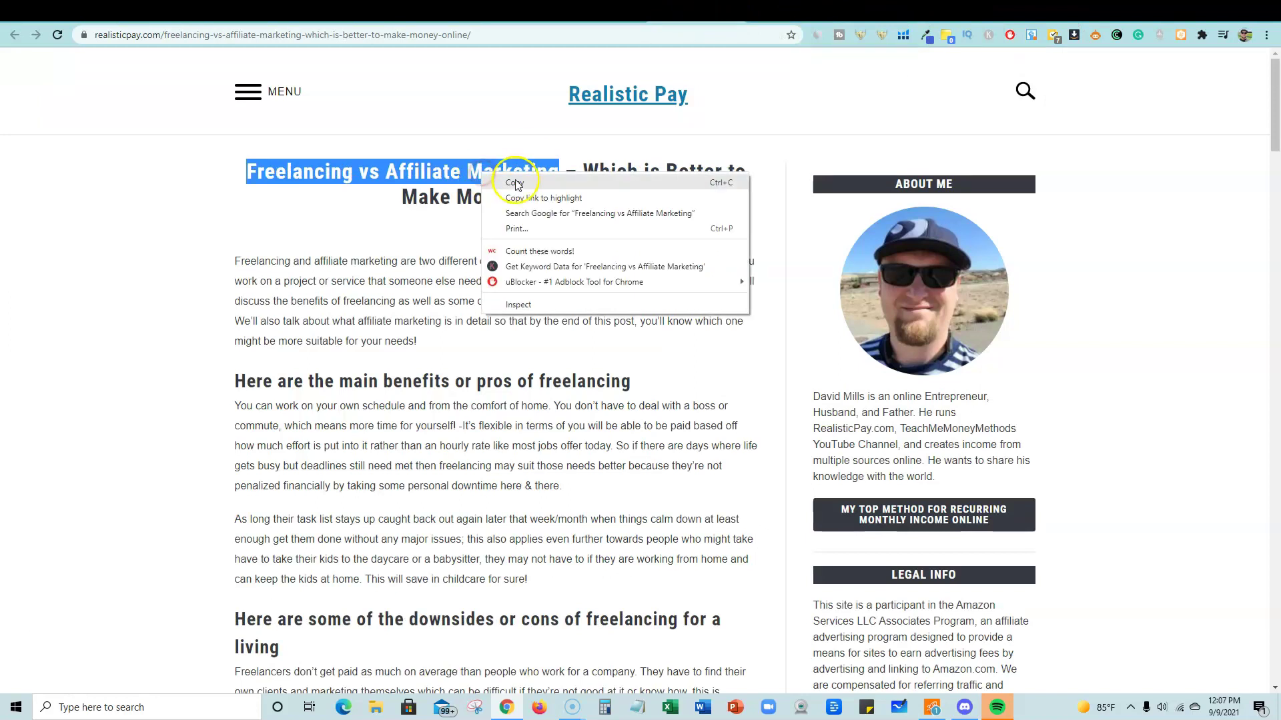
click(513, 182)
Run a SERP check for 'Freelancing vs Affiliate Marketing' with United States as the location and Desktop as the device.
click(399, 12)
key(ctrl+v)
click(979, 382)
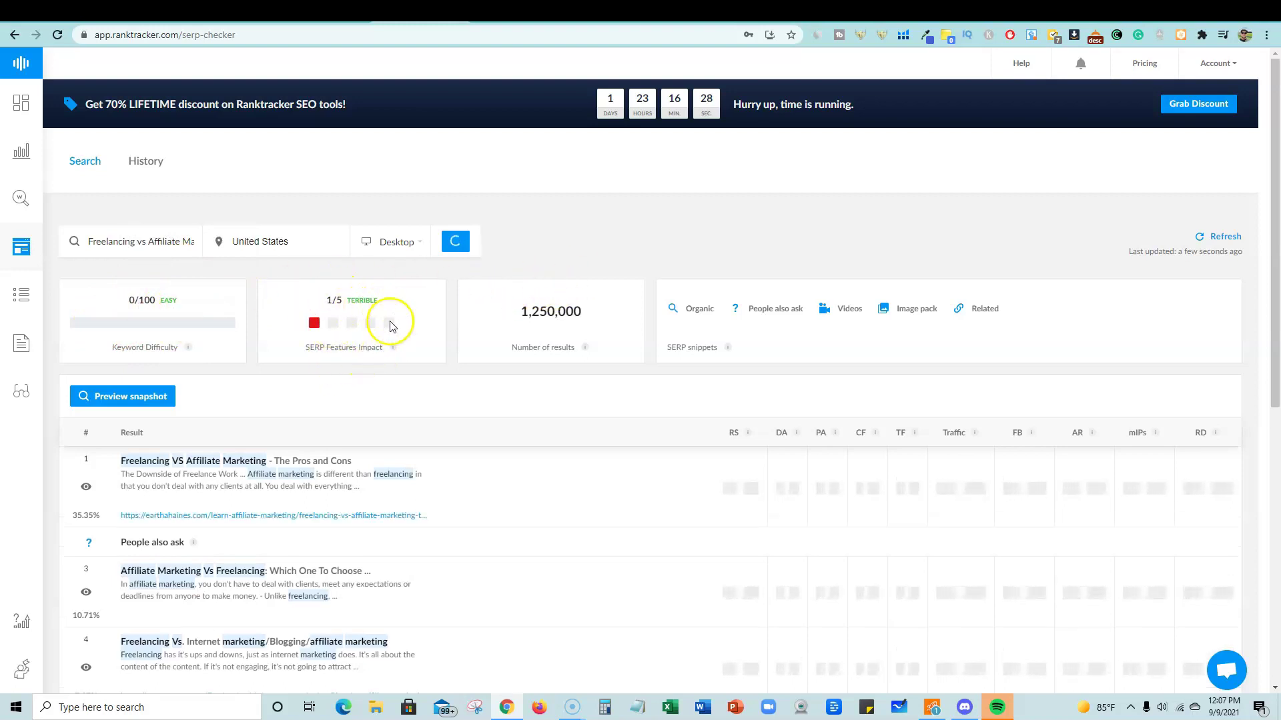
Examine the keyword difficulty, the SERP features impact and the ranking pages listed for 'Freelancing vs Affiliate Marketing'.
mouse_move(393, 347)
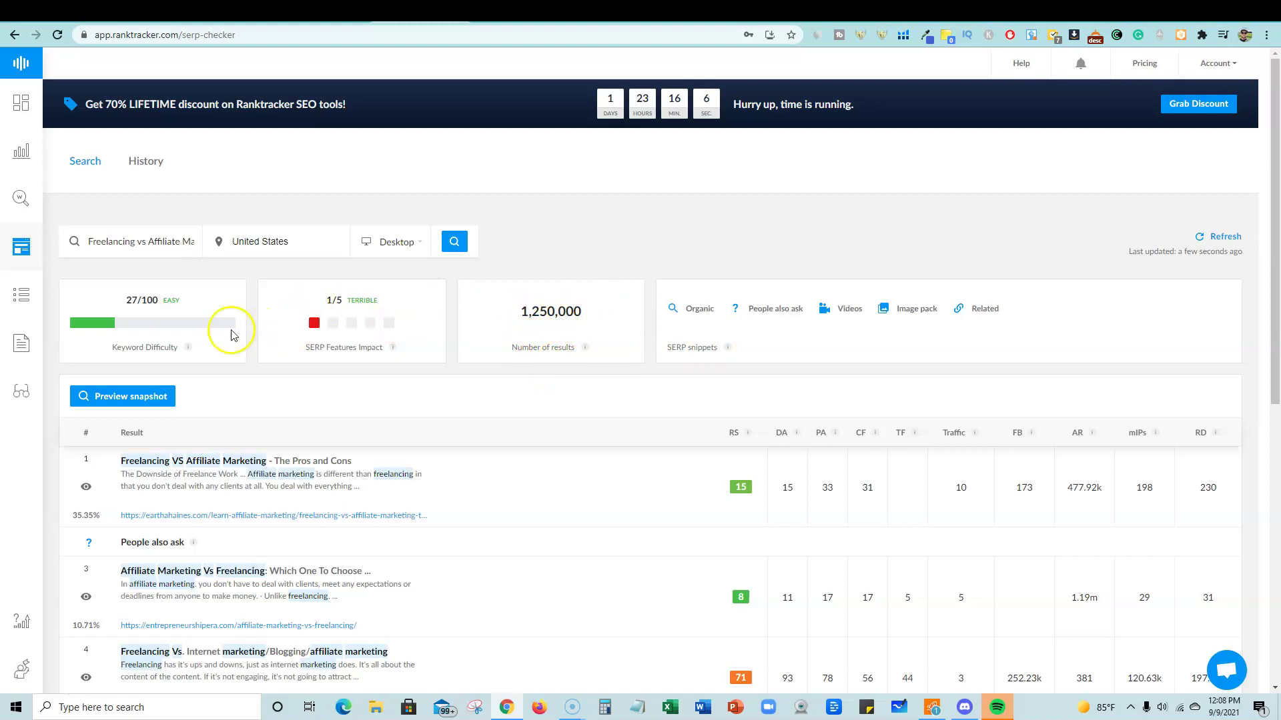
drag(146, 302, 204, 302)
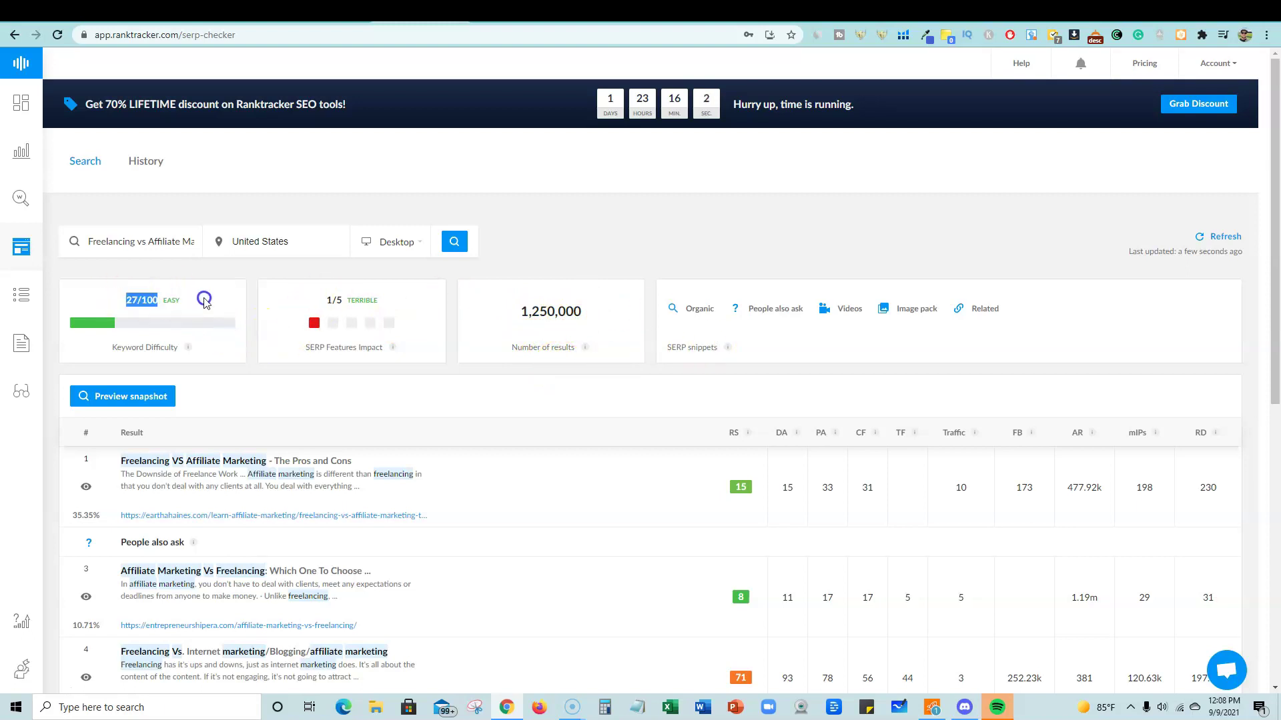
click(223, 298)
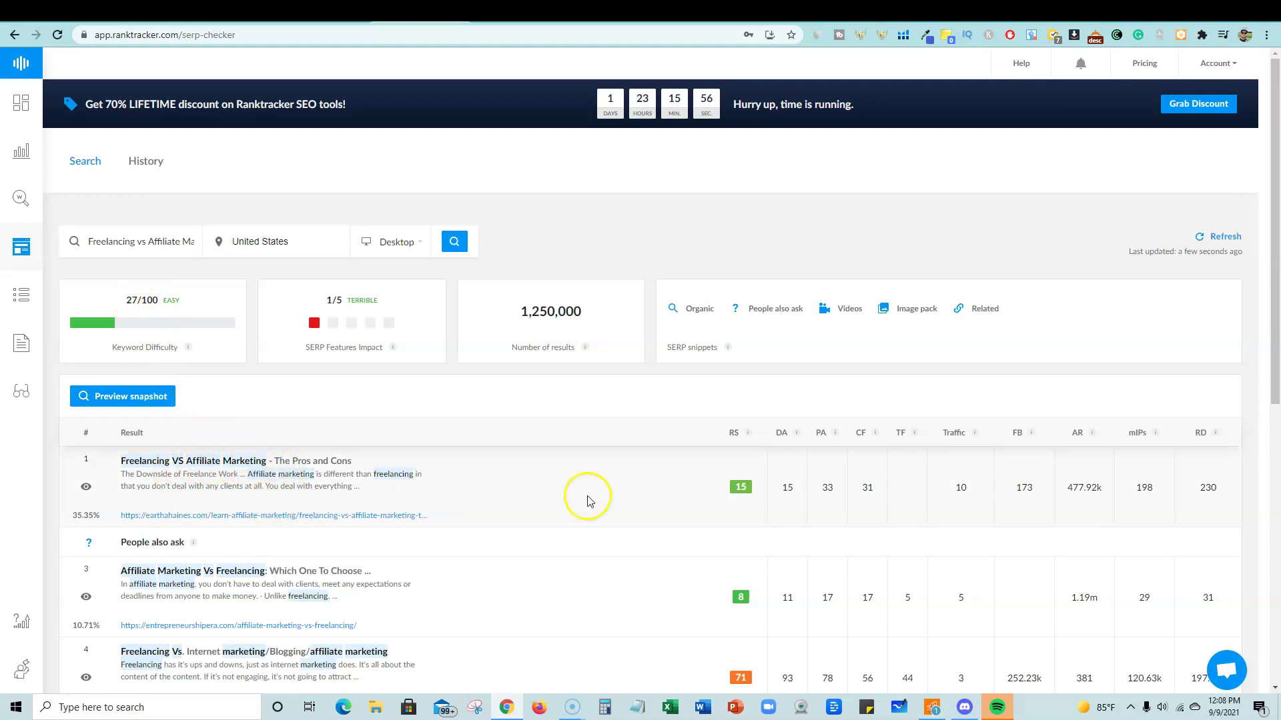
scroll(929, 394, down, 4)
scroll(936, 397, down, 2)
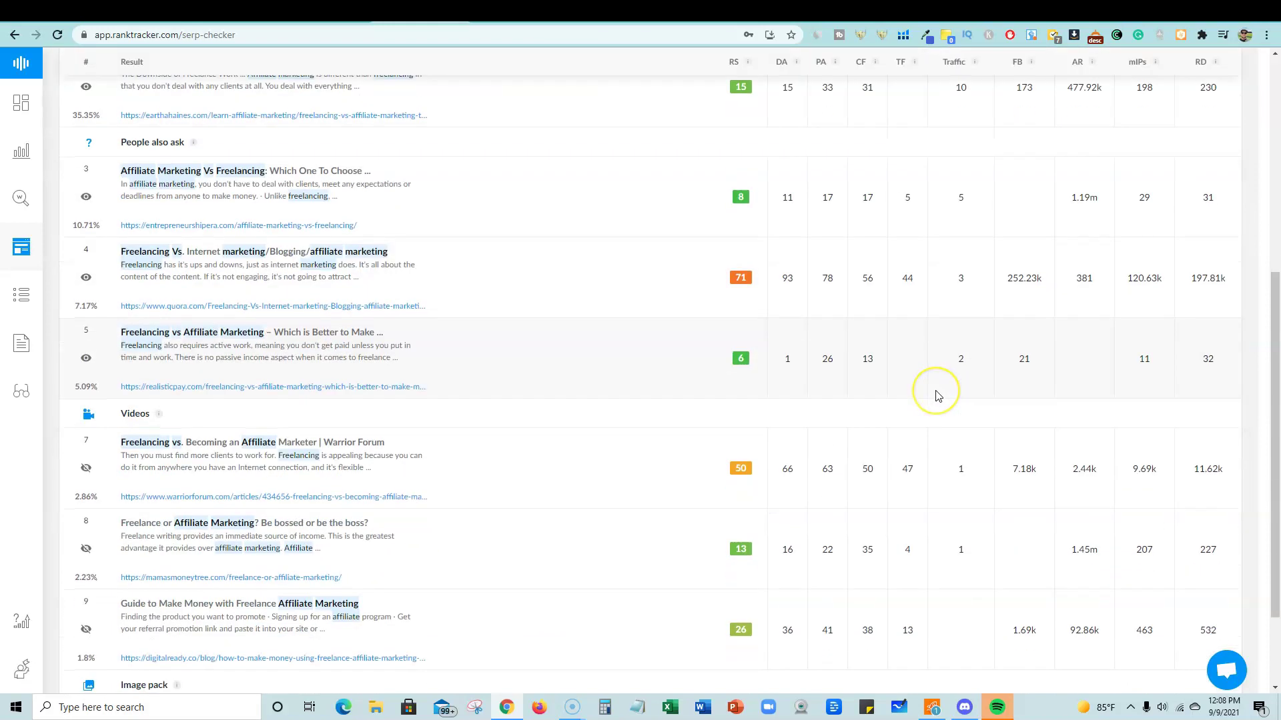
scroll(936, 396, up, 5)
scroll(937, 397, down, 7)
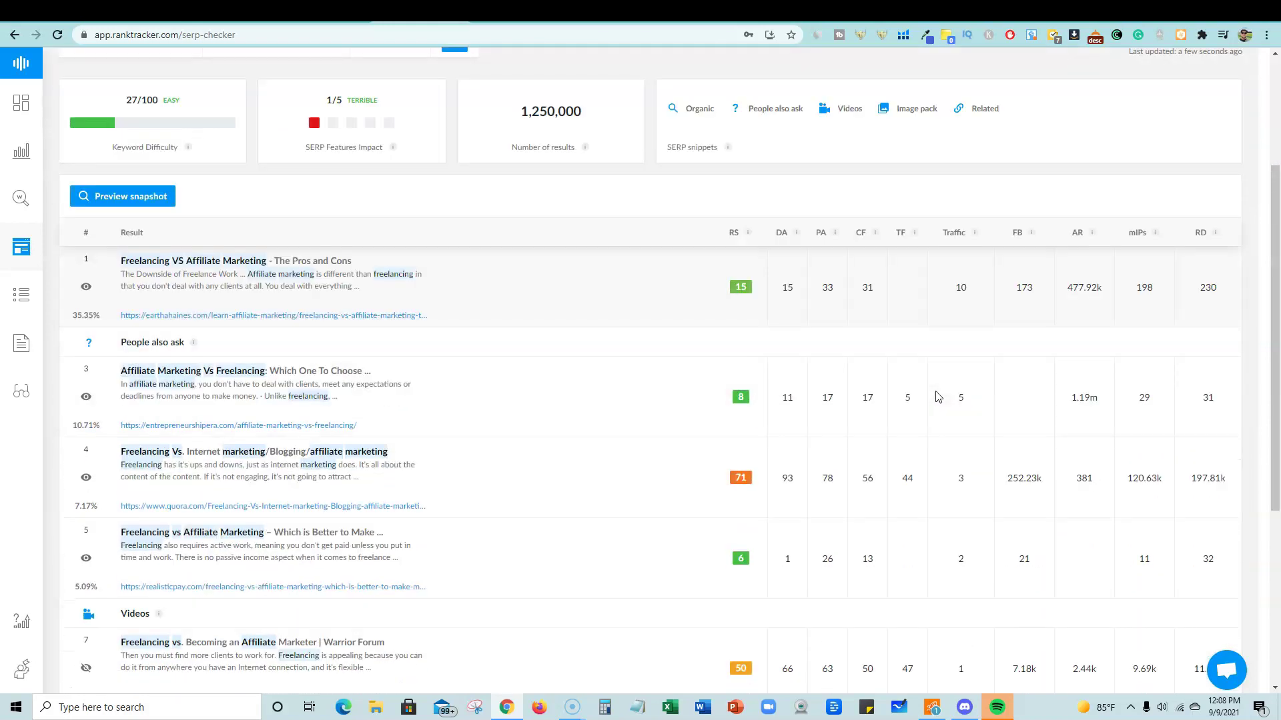
scroll(938, 397, up, 6)
scroll(938, 398, down, 3)
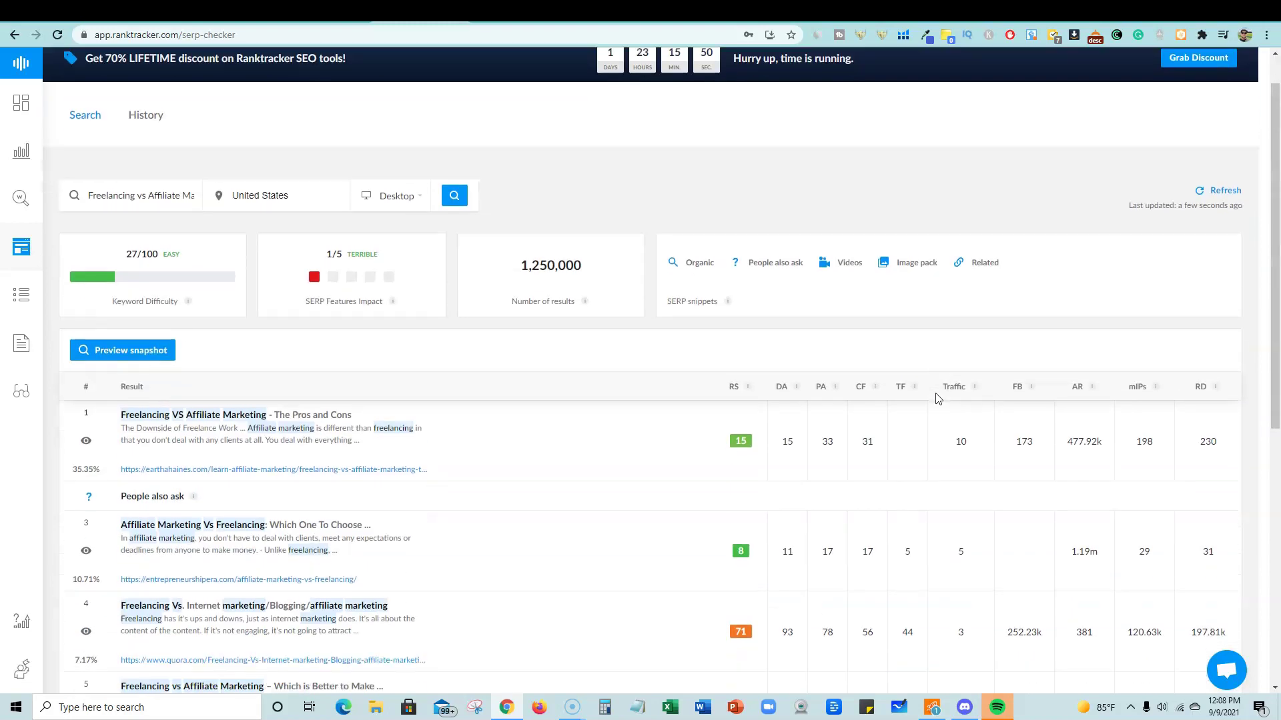
Search Google for 'how to make money on tiktok by watching videos' in a new browser tab.
click(1126, 17)
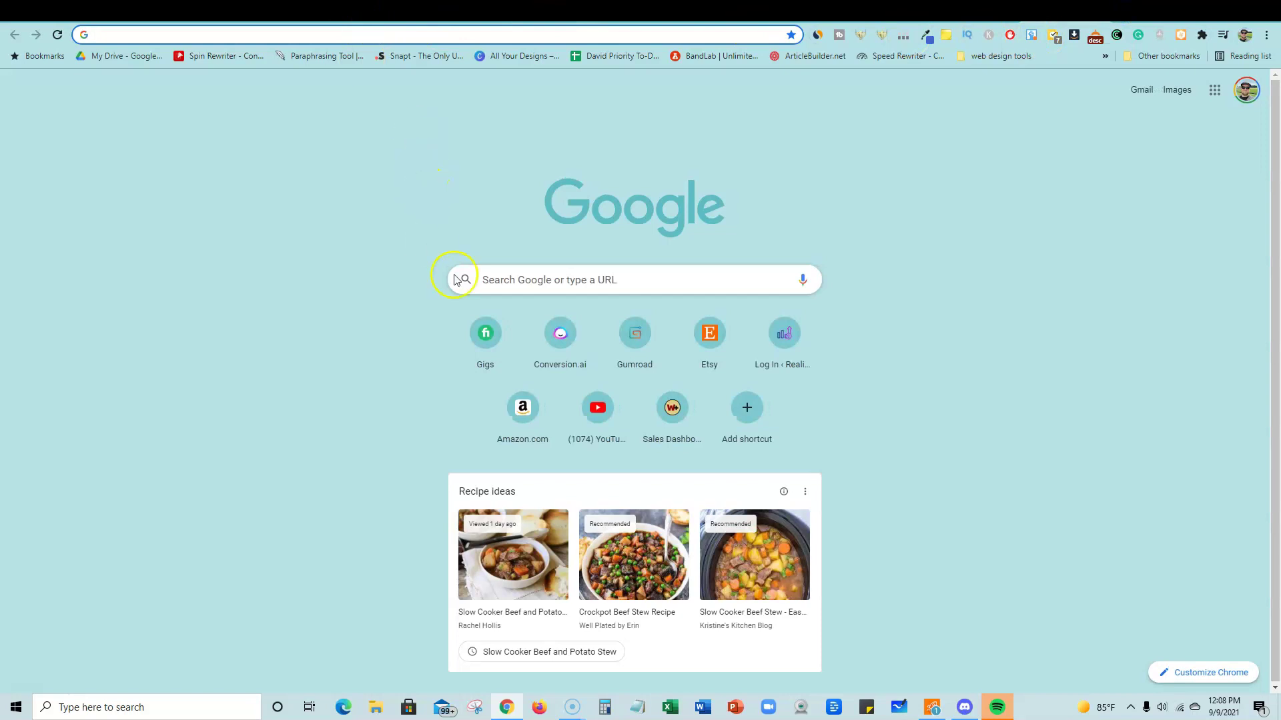
click(515, 282)
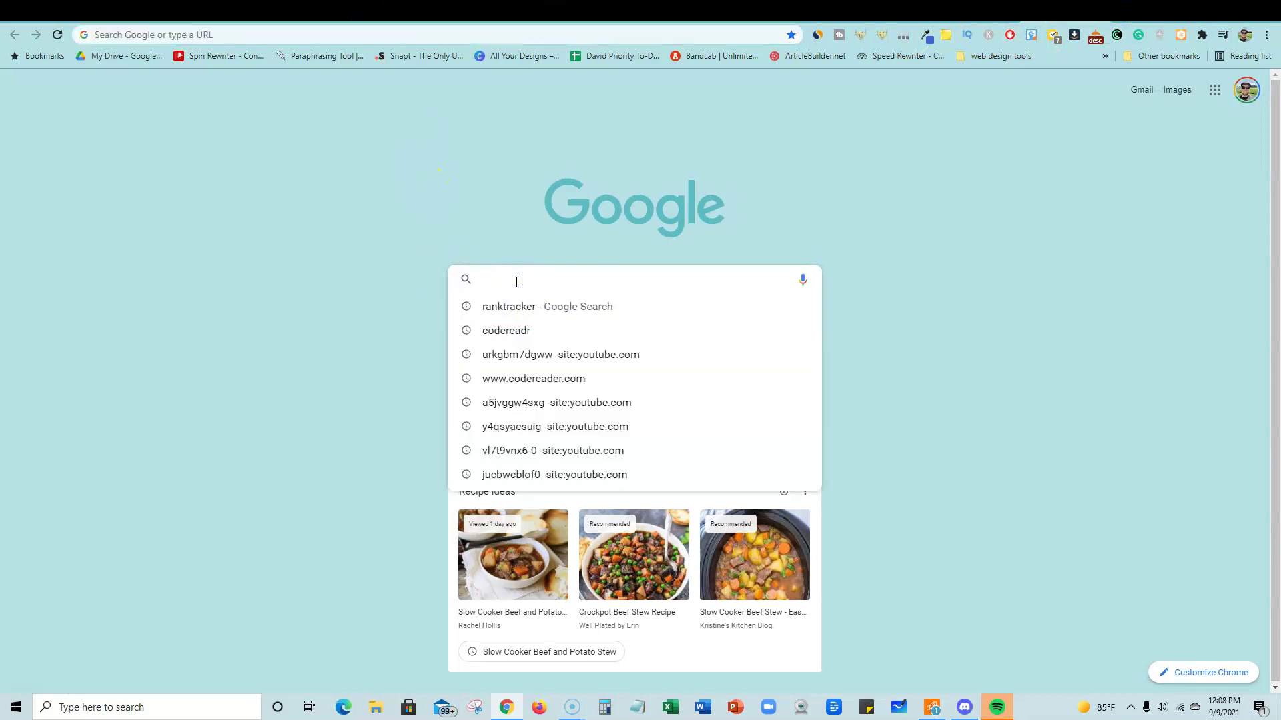
text(how to mak)
key(Return)
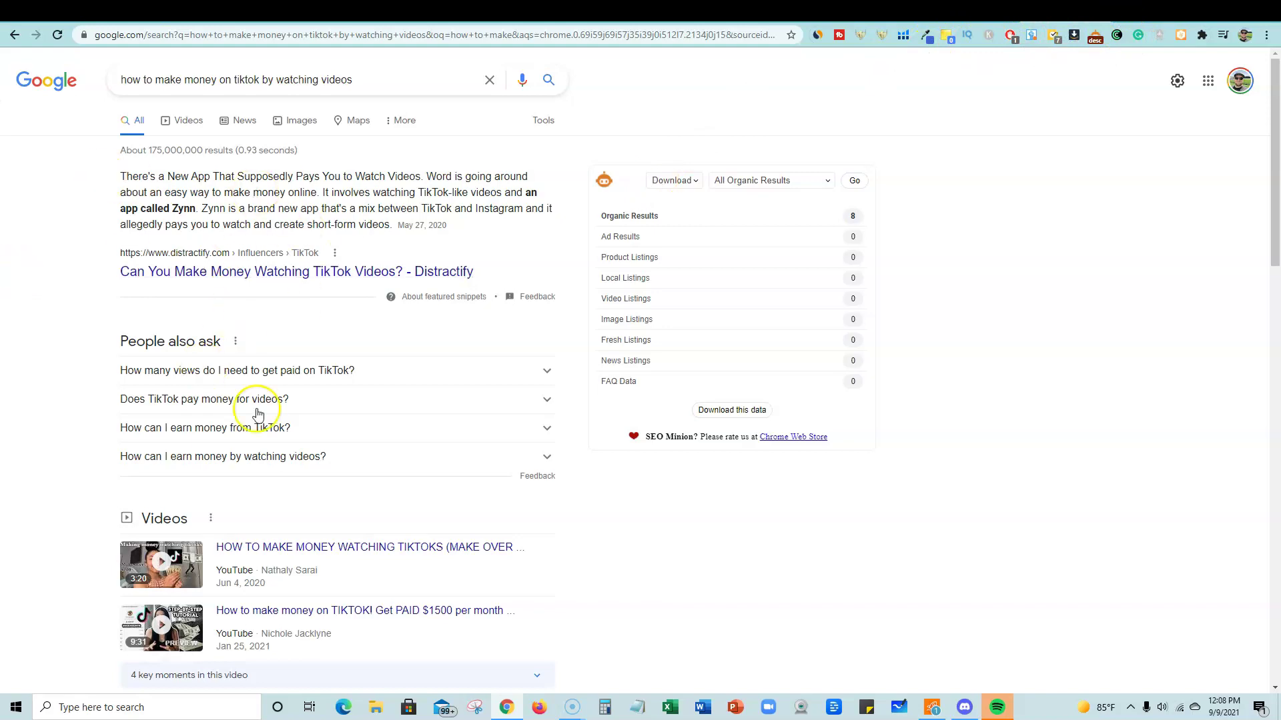
Look through the Google results for 'how to make money on tiktok by watching videos', including the organic listings.
scroll(452, 491, down, 14)
scroll(452, 489, up, 9)
scroll(456, 489, down, 9)
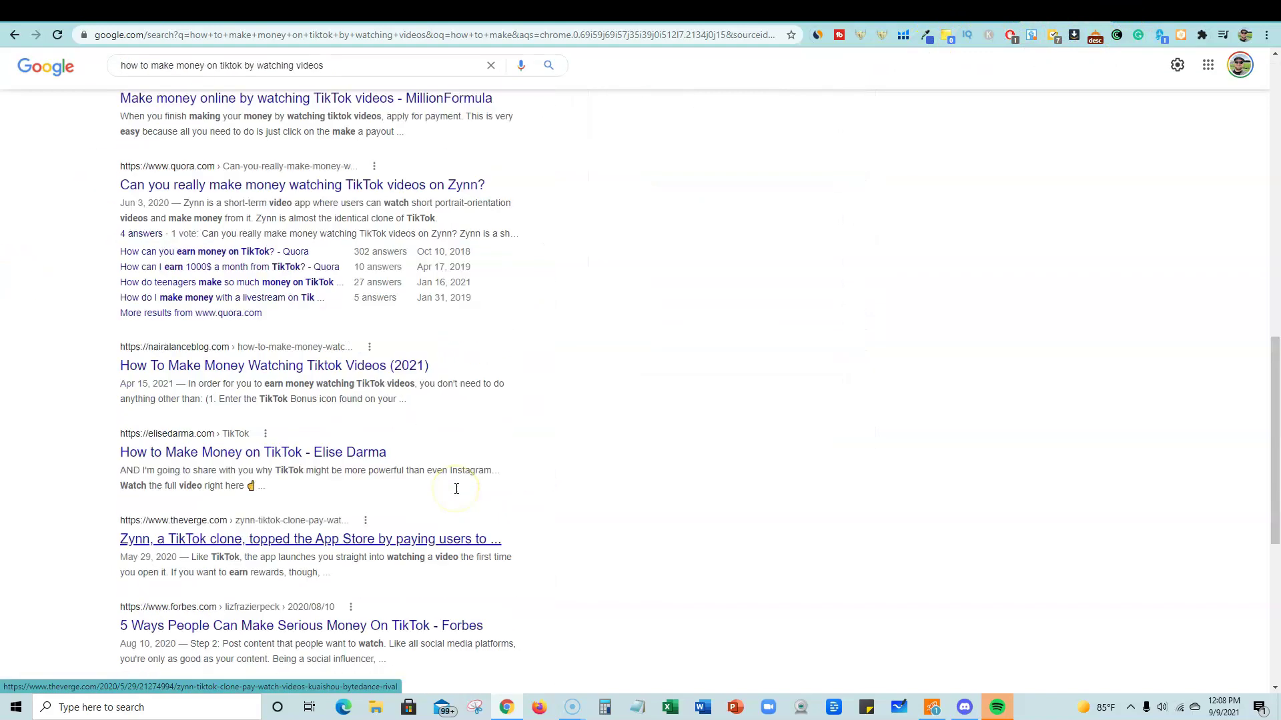
scroll(456, 489, down, 5)
scroll(452, 492, up, 3)
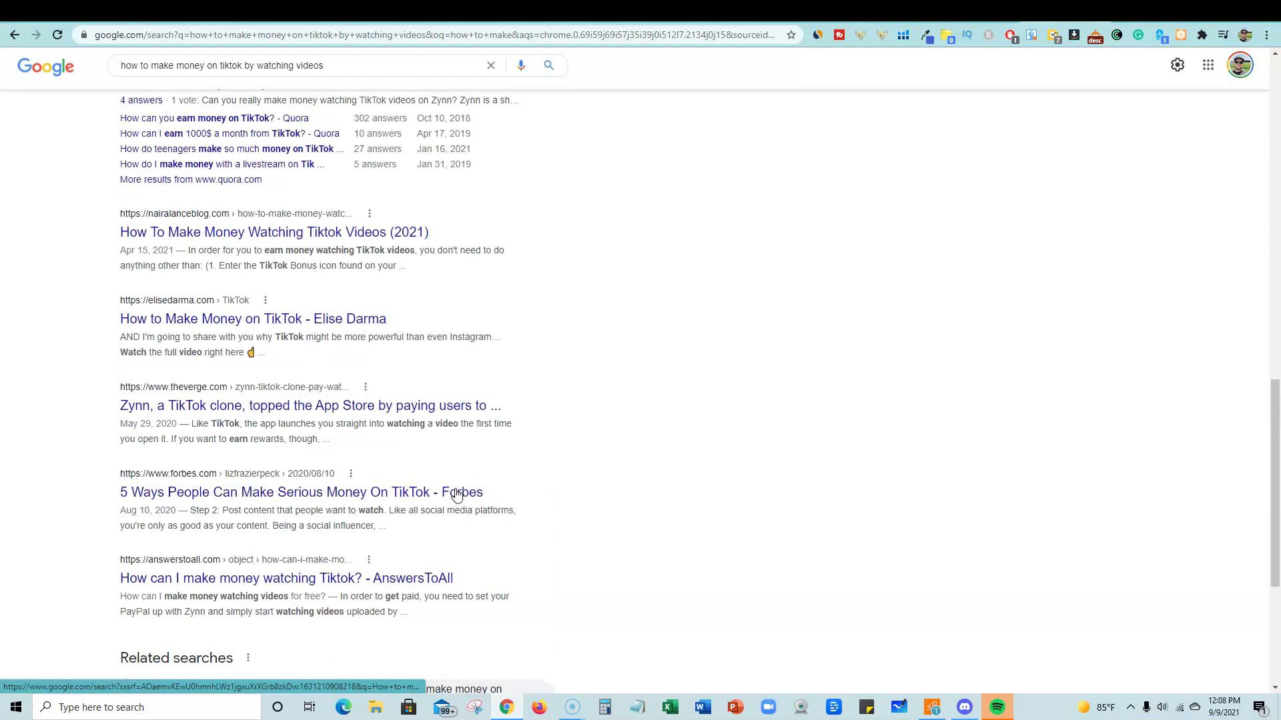
scroll(456, 494, up, 16)
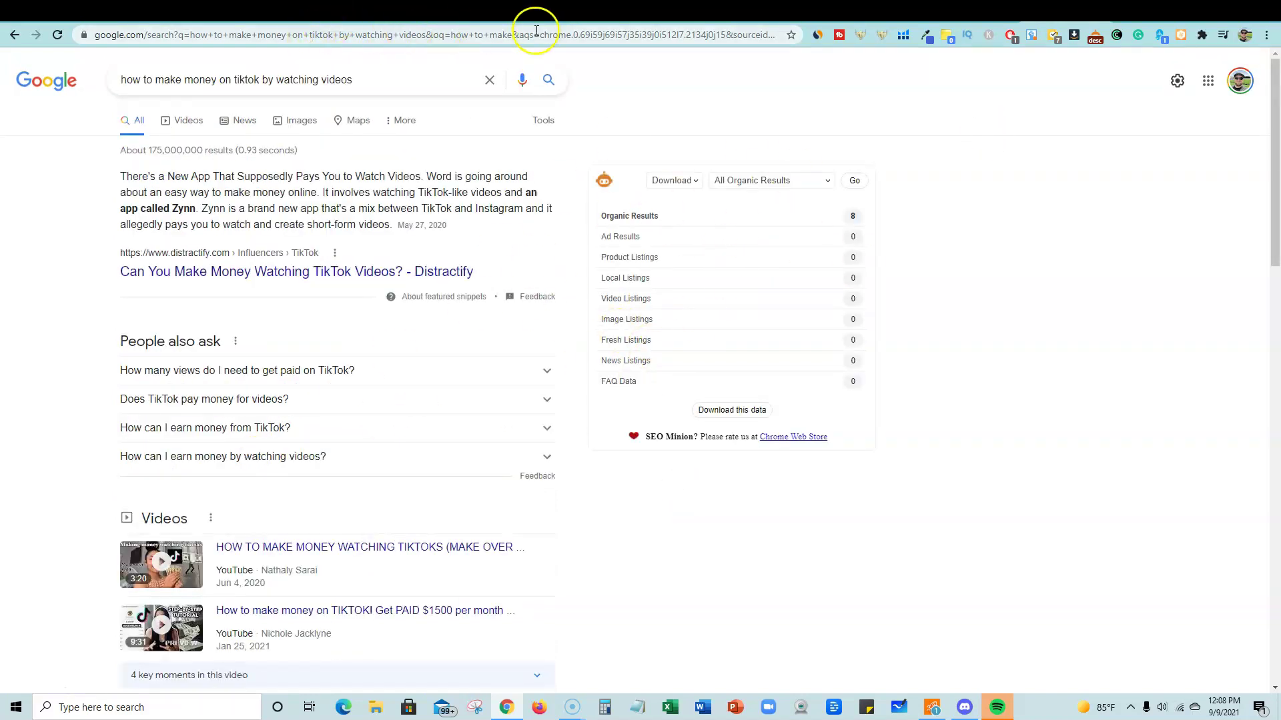
Return to the 'Freelancing vs Affiliate Marketing' SERP check and examine the realisticpay.com result with its metric columns.
click(394, 15)
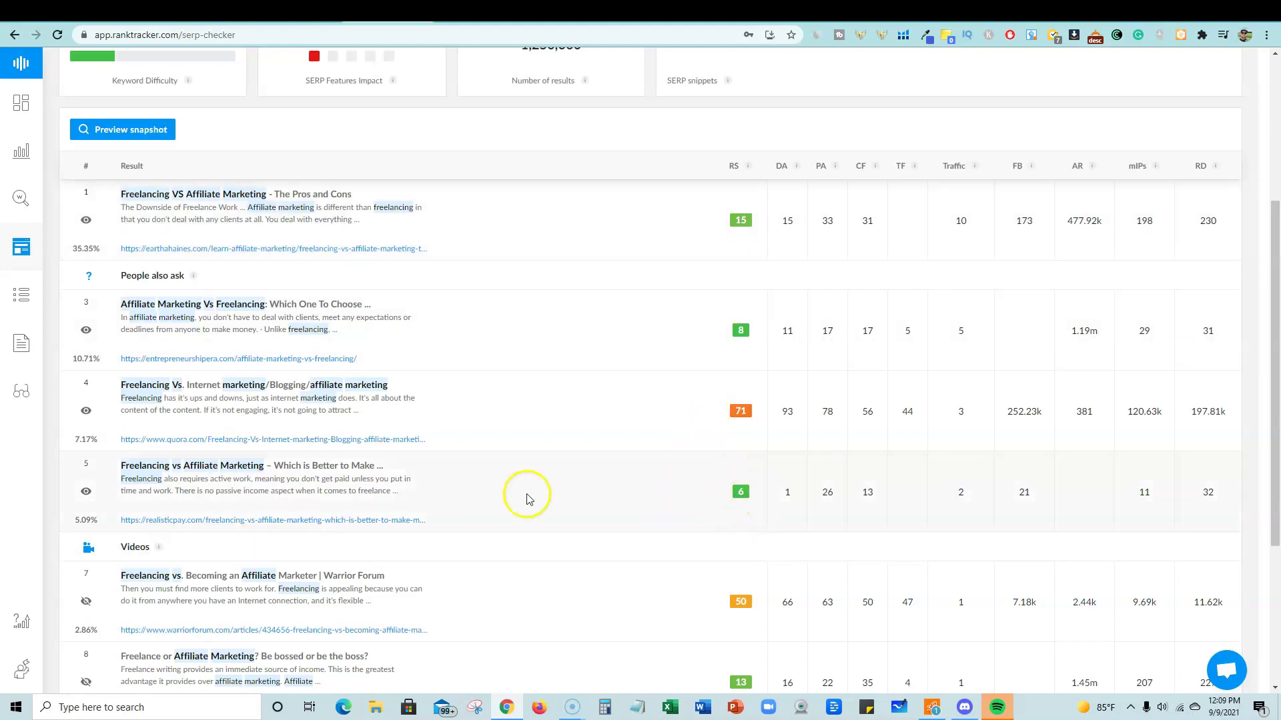
scroll(423, 459, down, 4)
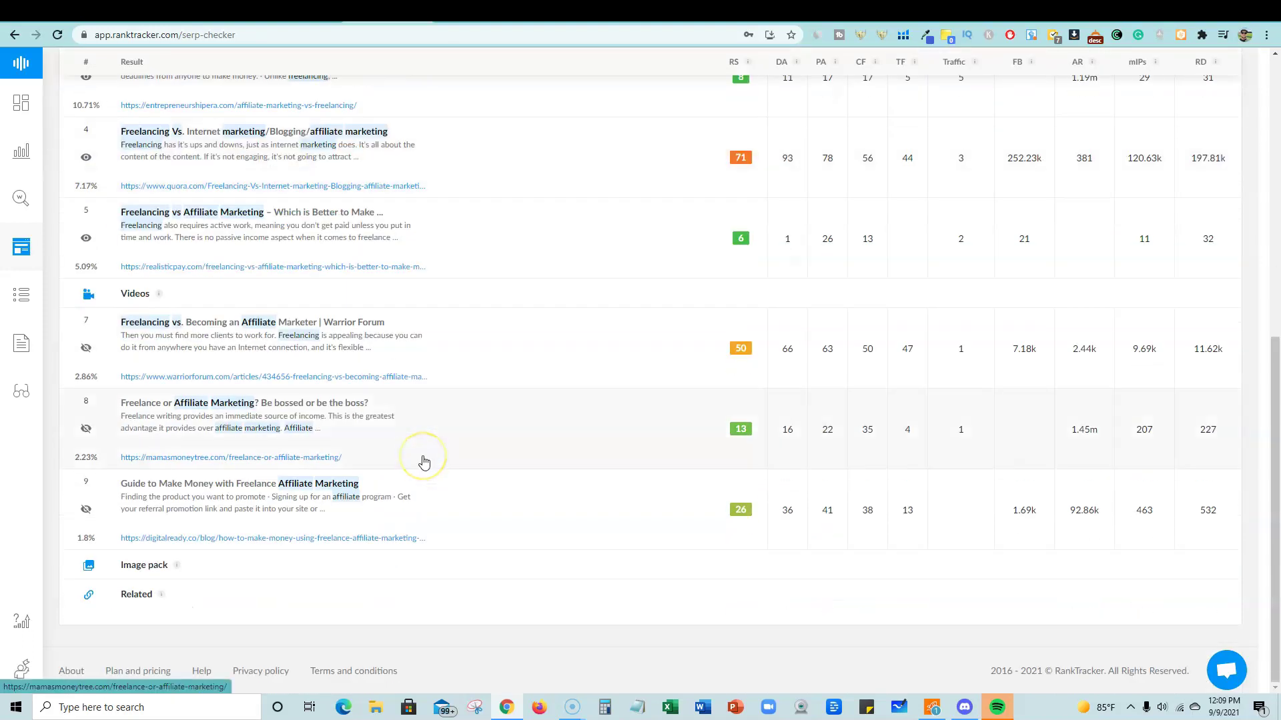
scroll(424, 460, up, 3)
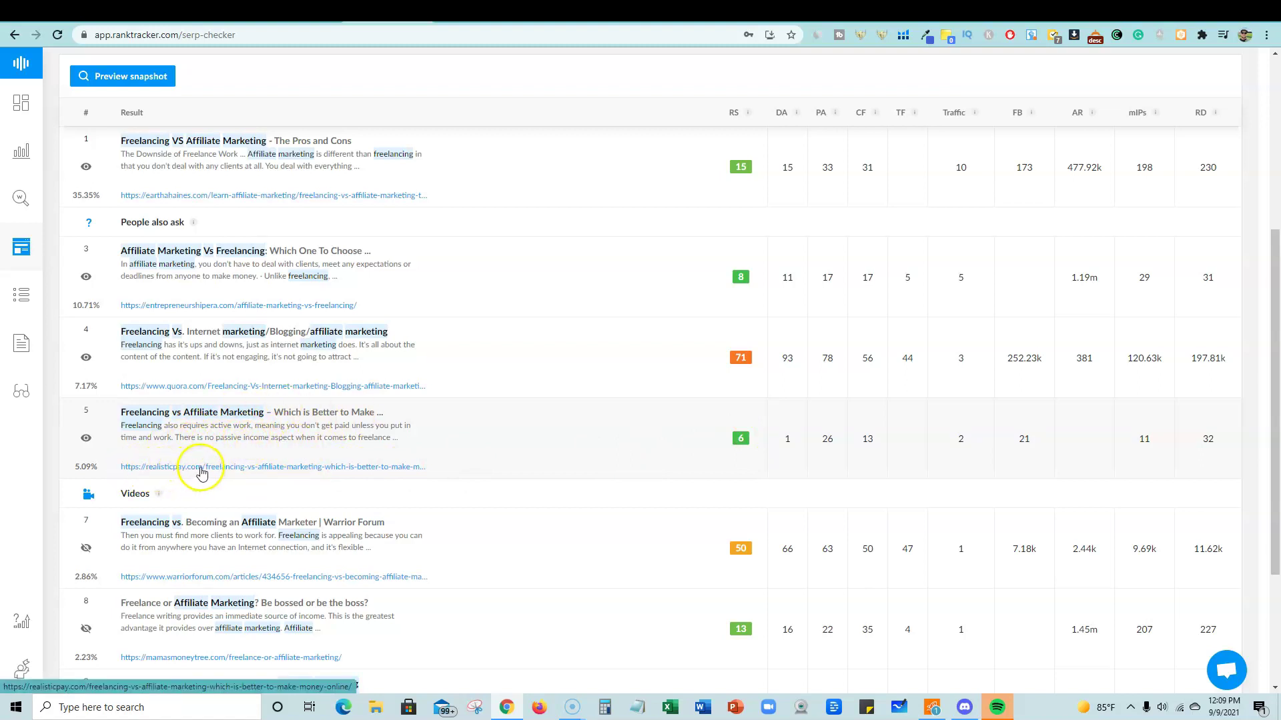
scroll(201, 472, up, 5)
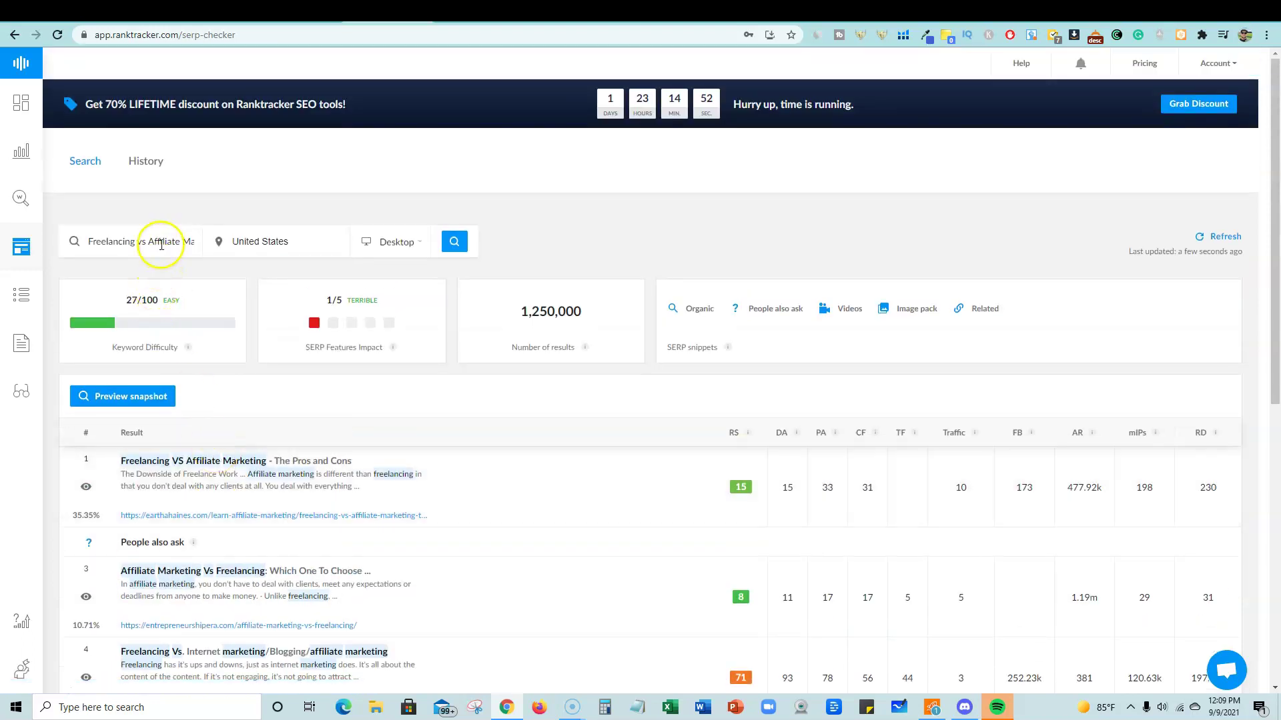
scroll(294, 434, down, 5)
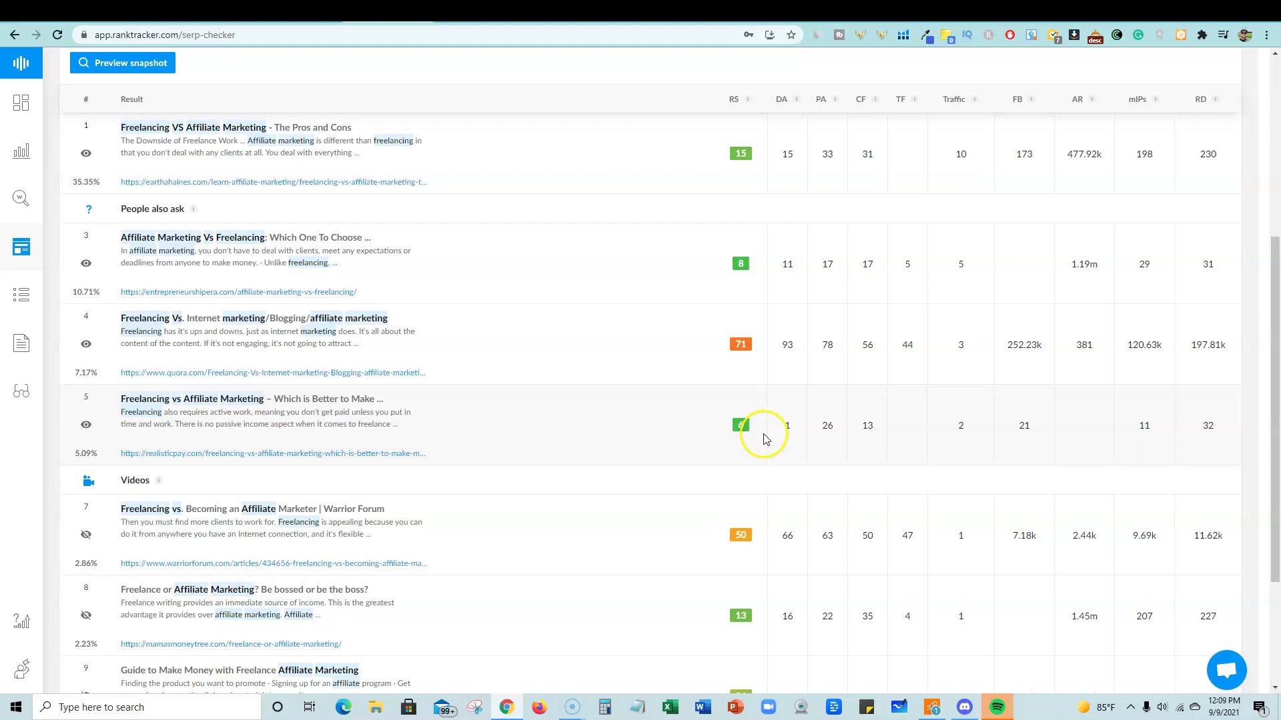
scroll(767, 435, up, 1)
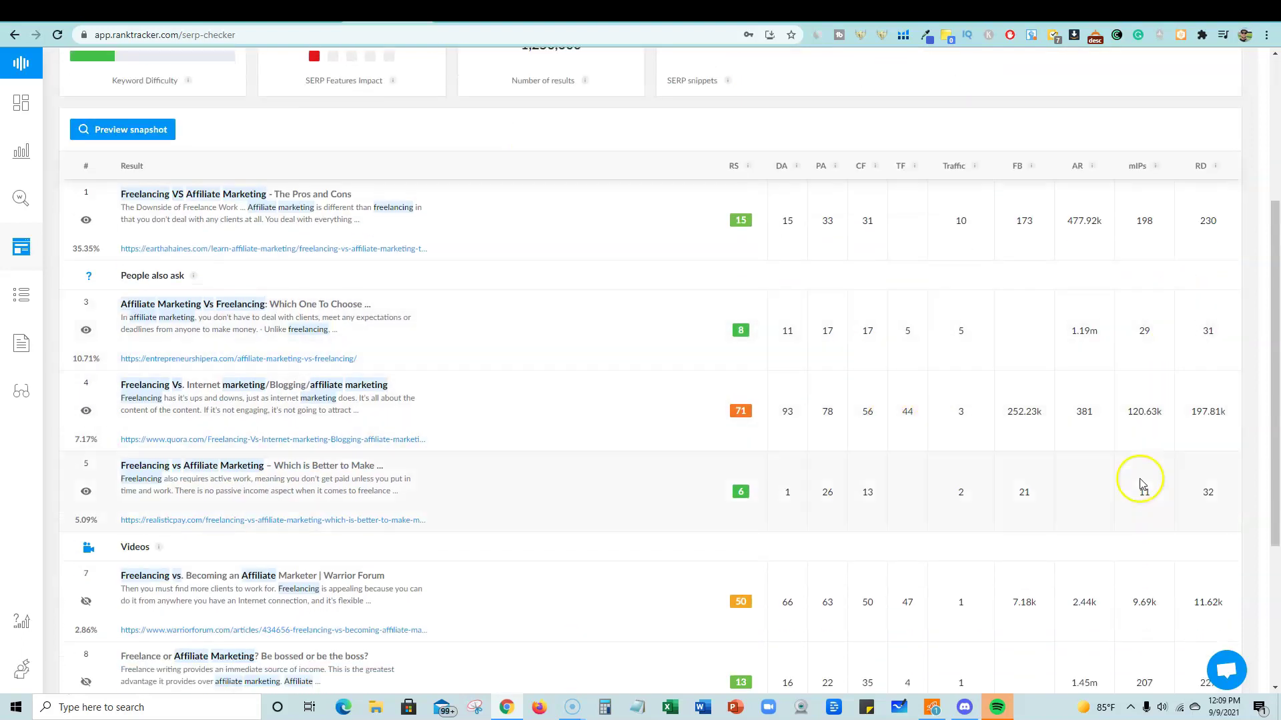
mouse_move(1215, 171)
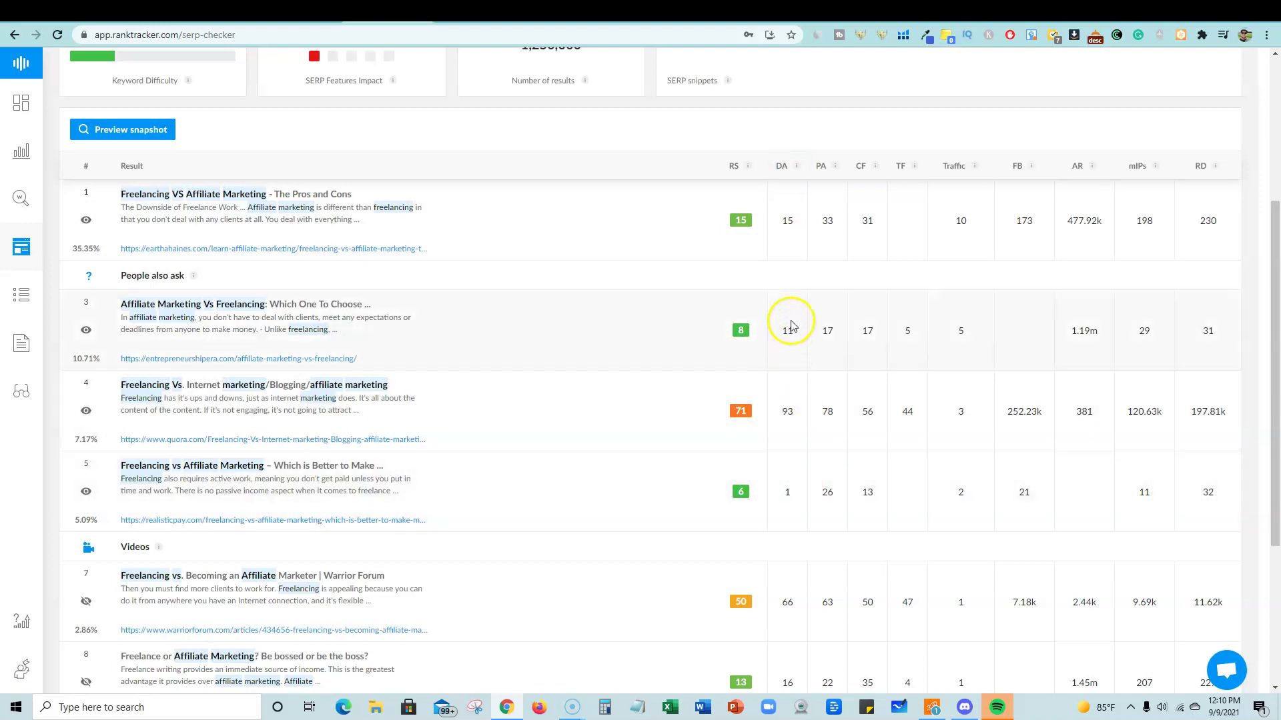
Compare the competing pages' metrics with those of realisticpay.com, and review the keyword difficulty for 'Freelancing vs Affiliate Marketing'.
scroll(823, 341, down, 4)
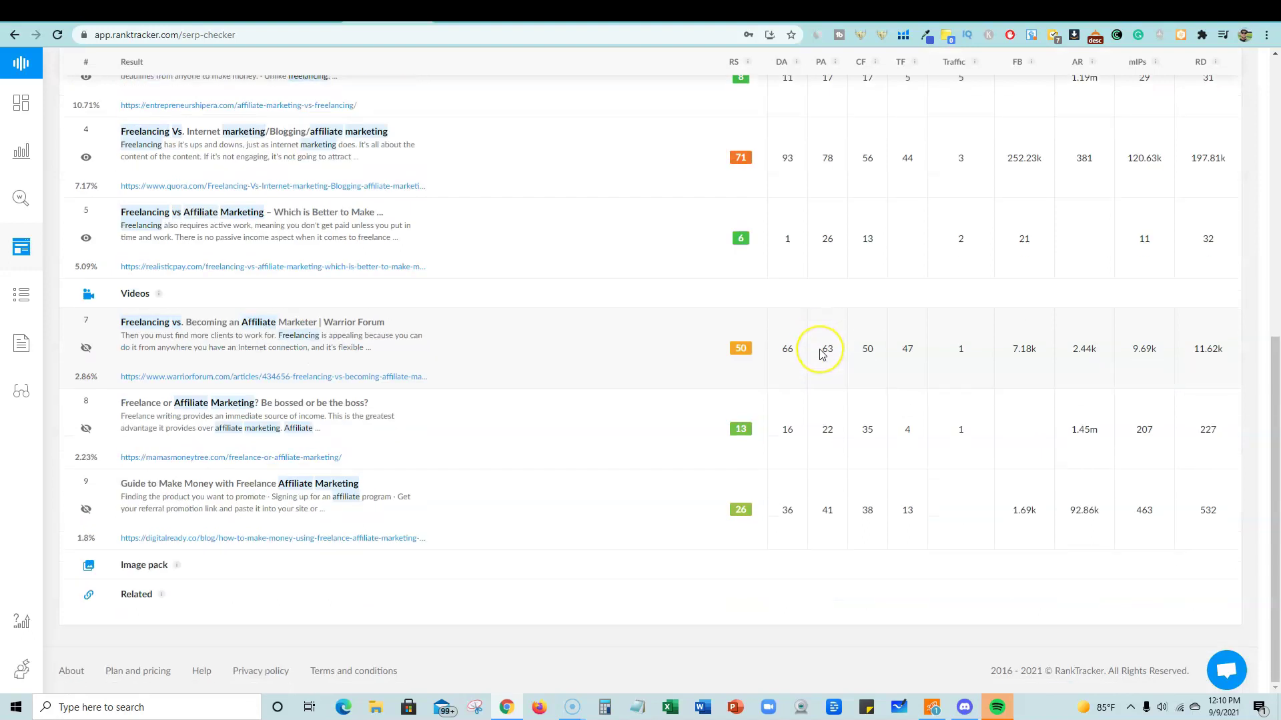
scroll(822, 353, up, 5)
scroll(822, 354, down, 3)
scroll(822, 354, up, 2)
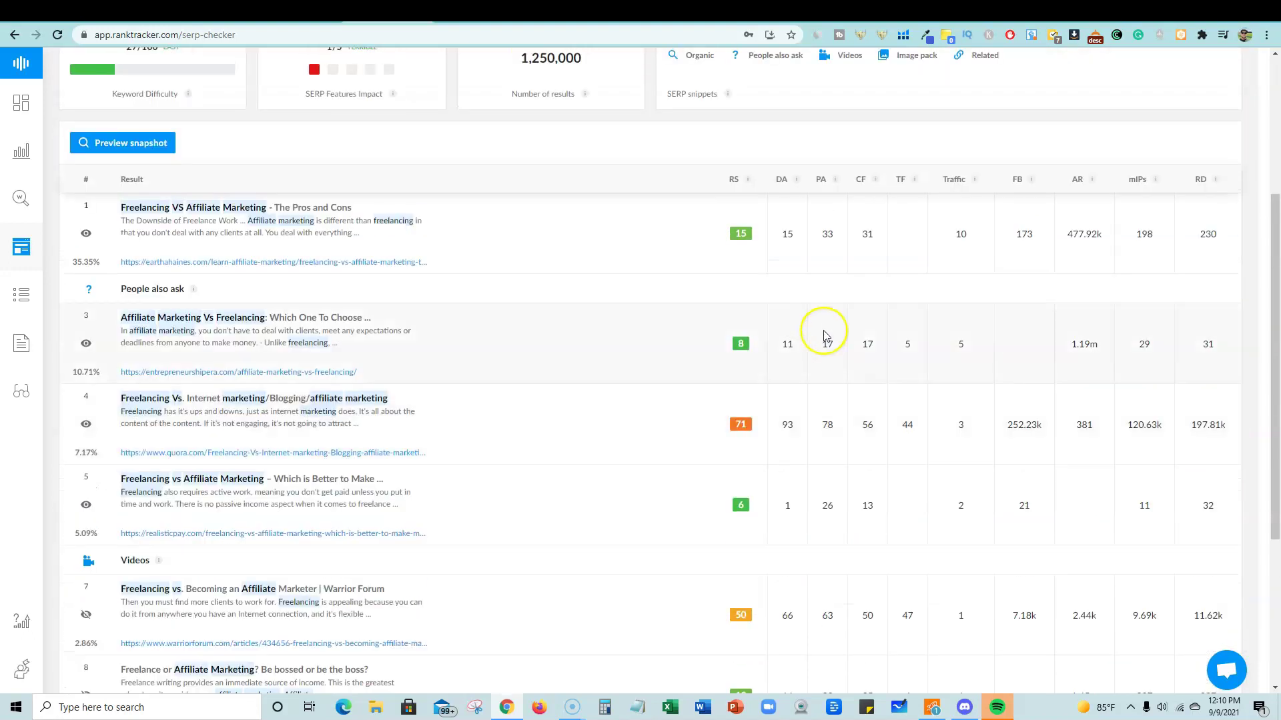
scroll(484, 220, up, 4)
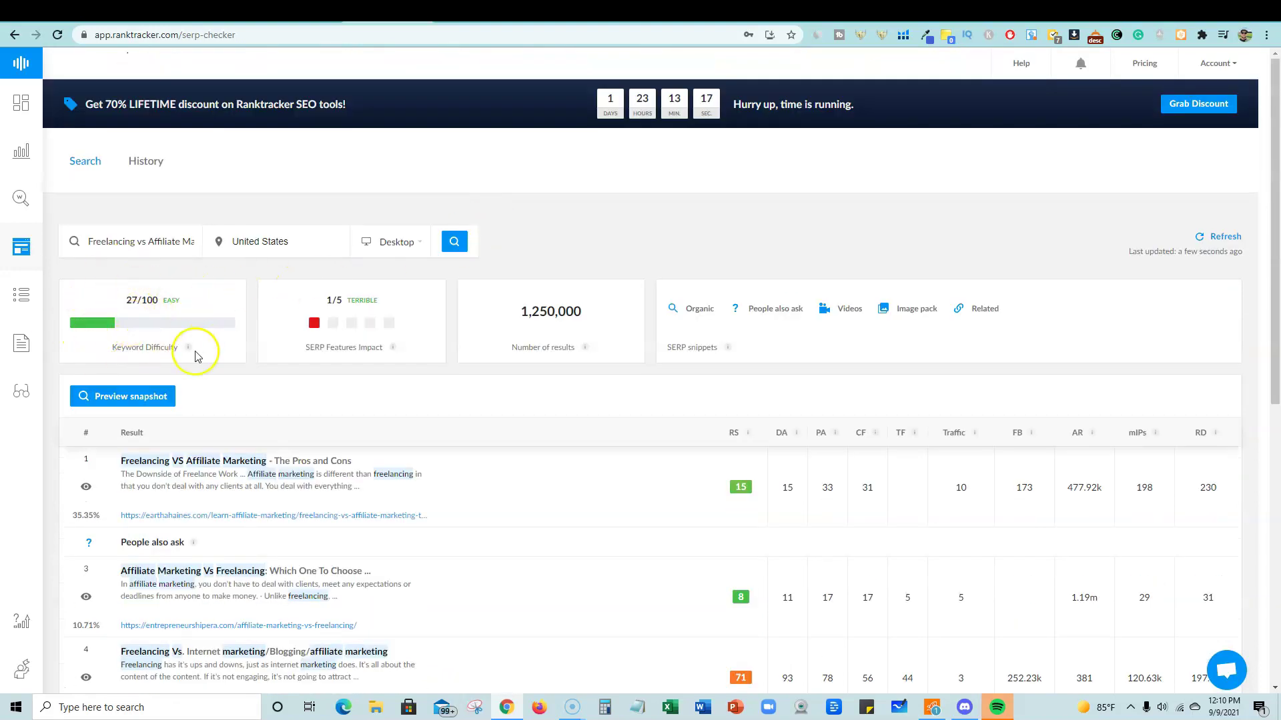
scroll(723, 429, down, 4)
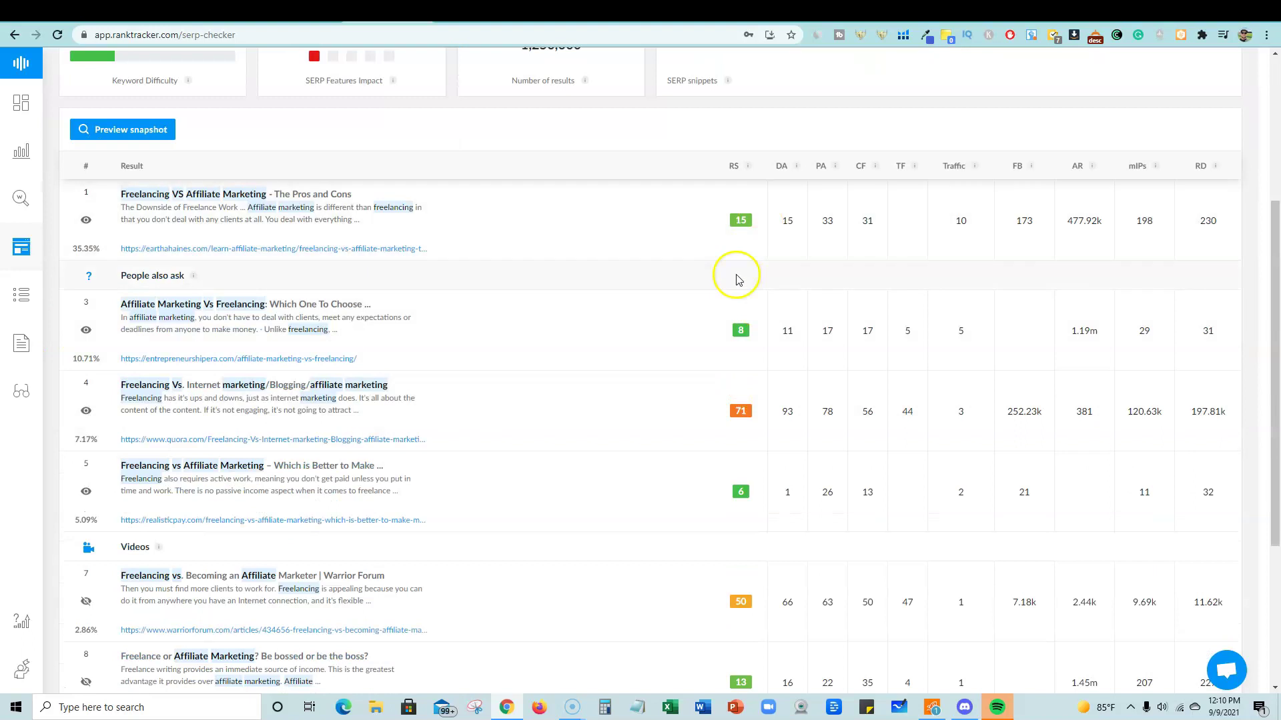
scroll(394, 466, down, 1)
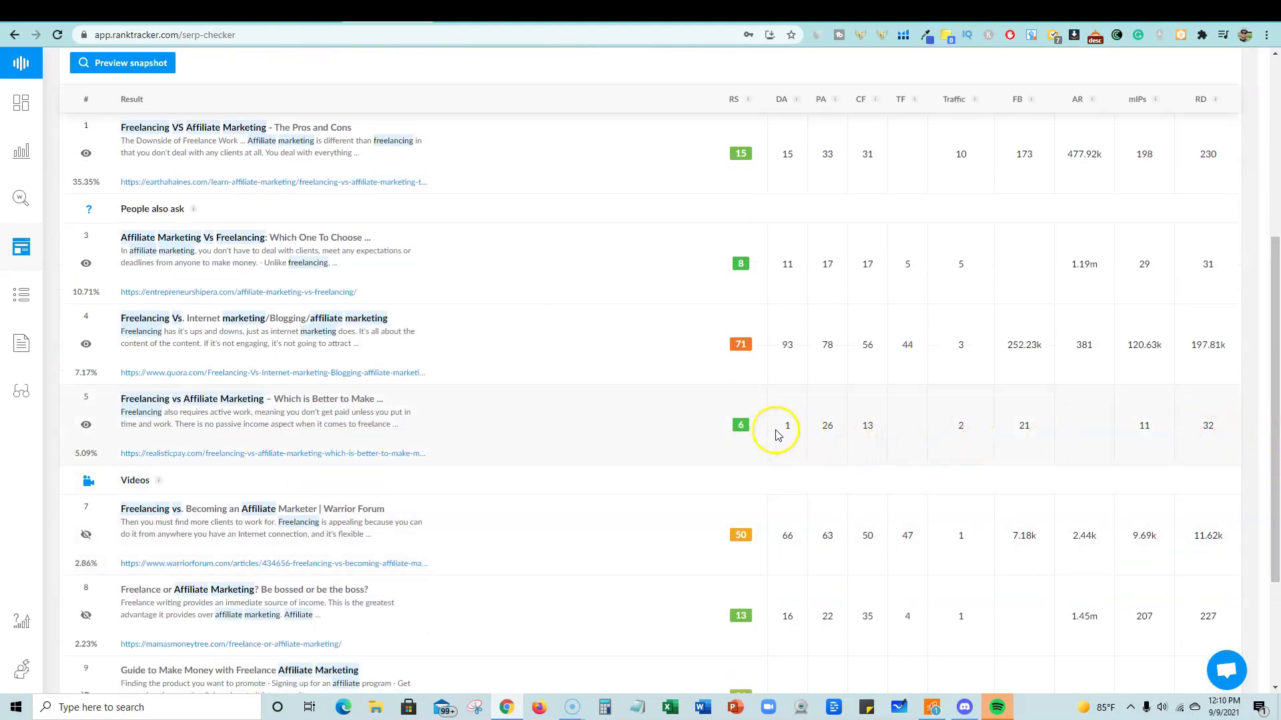
scroll(786, 439, down, 1)
scroll(780, 437, down, 2)
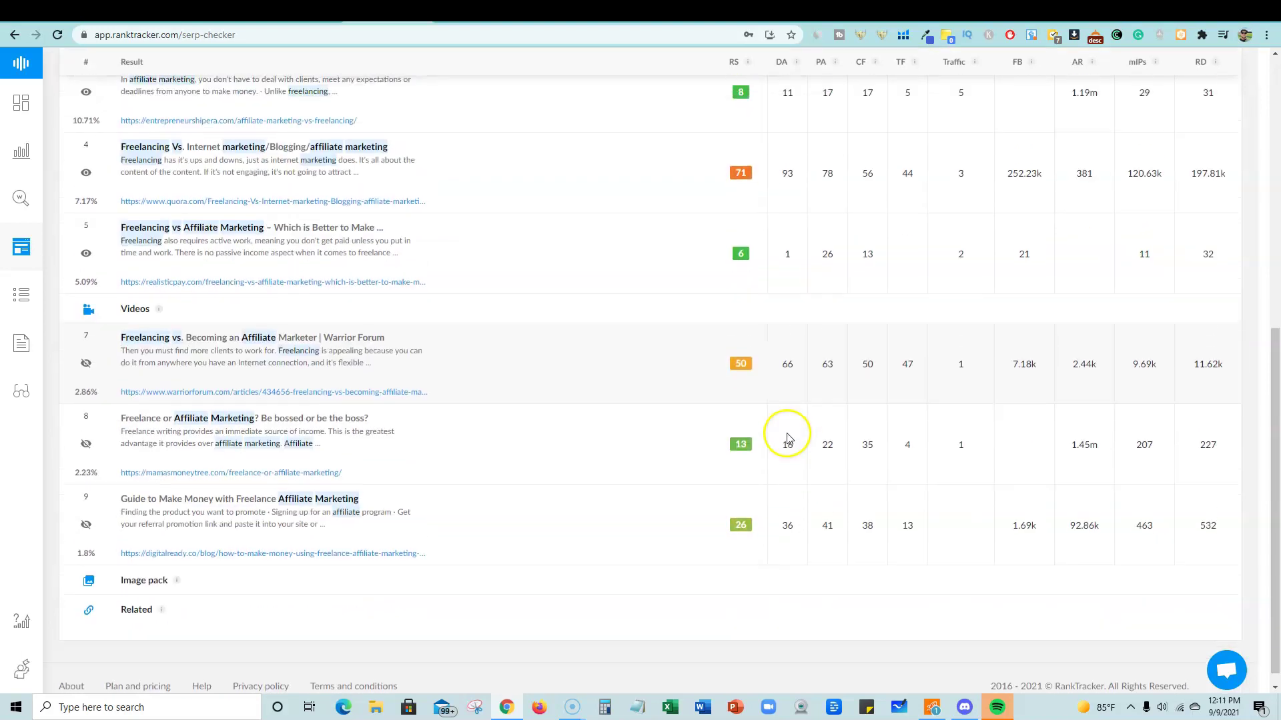
scroll(734, 435, up, 3)
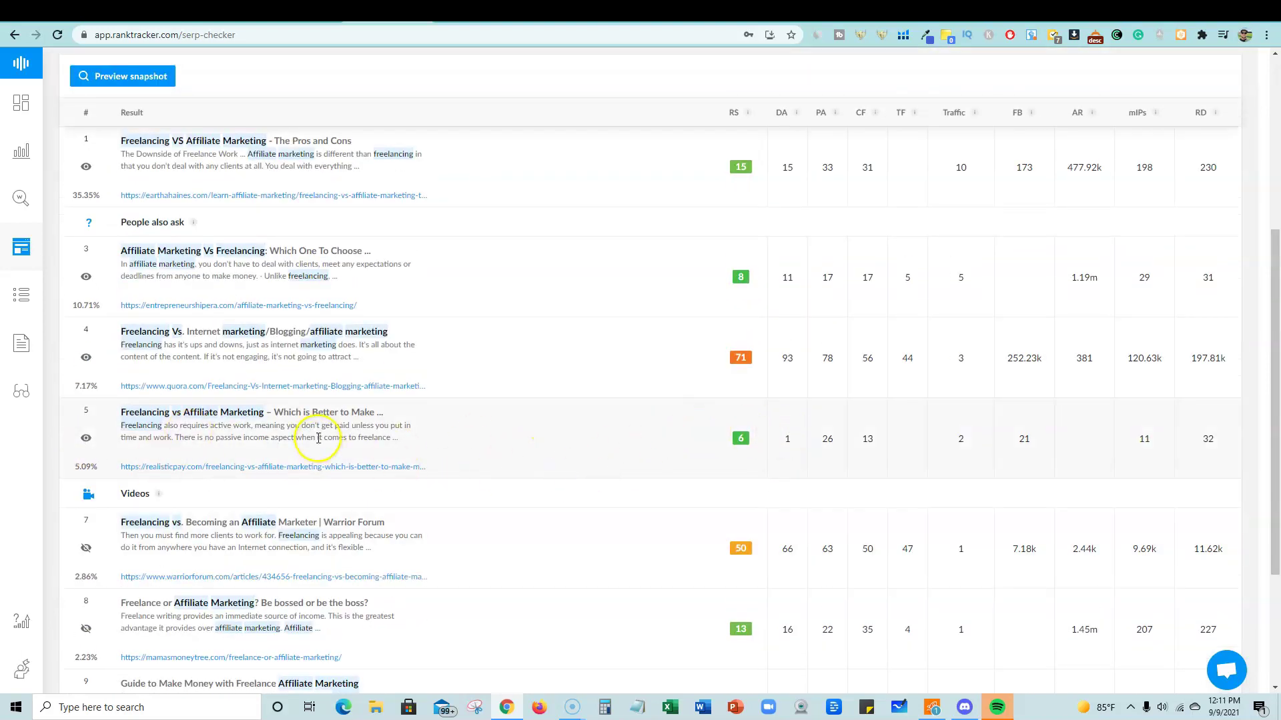
scroll(318, 438, up, 4)
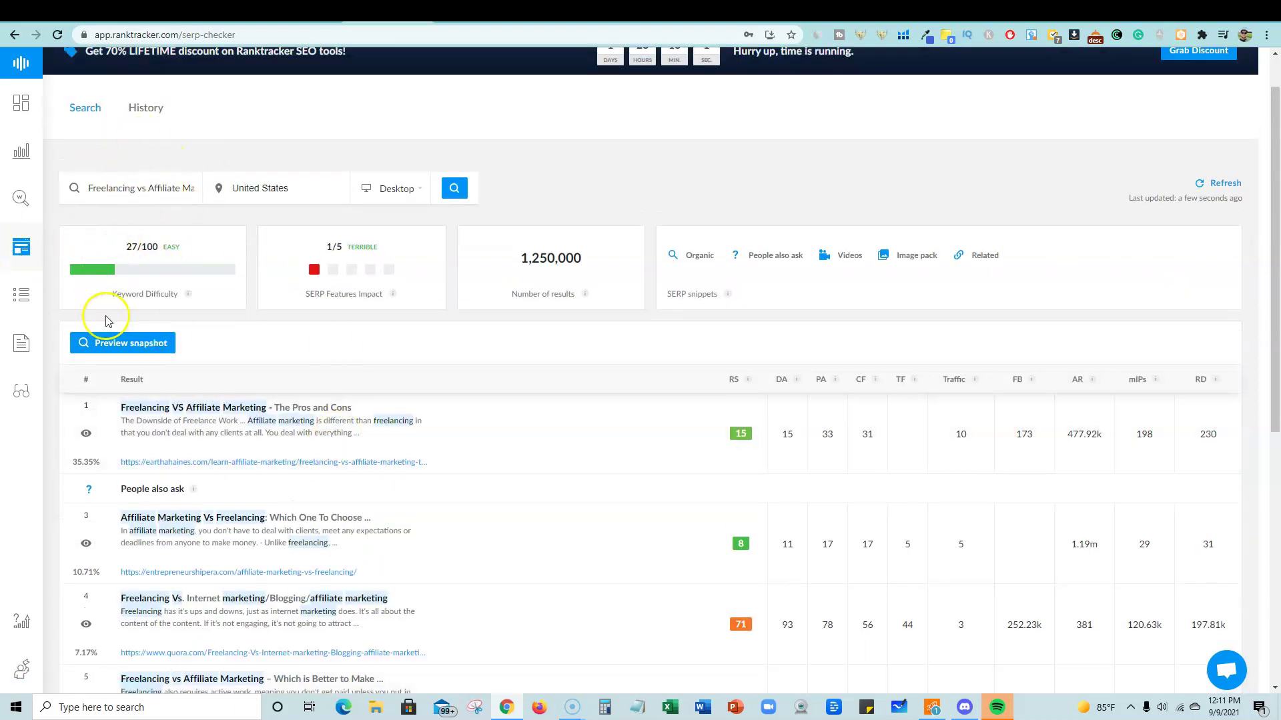
scroll(100, 323, up, 1)
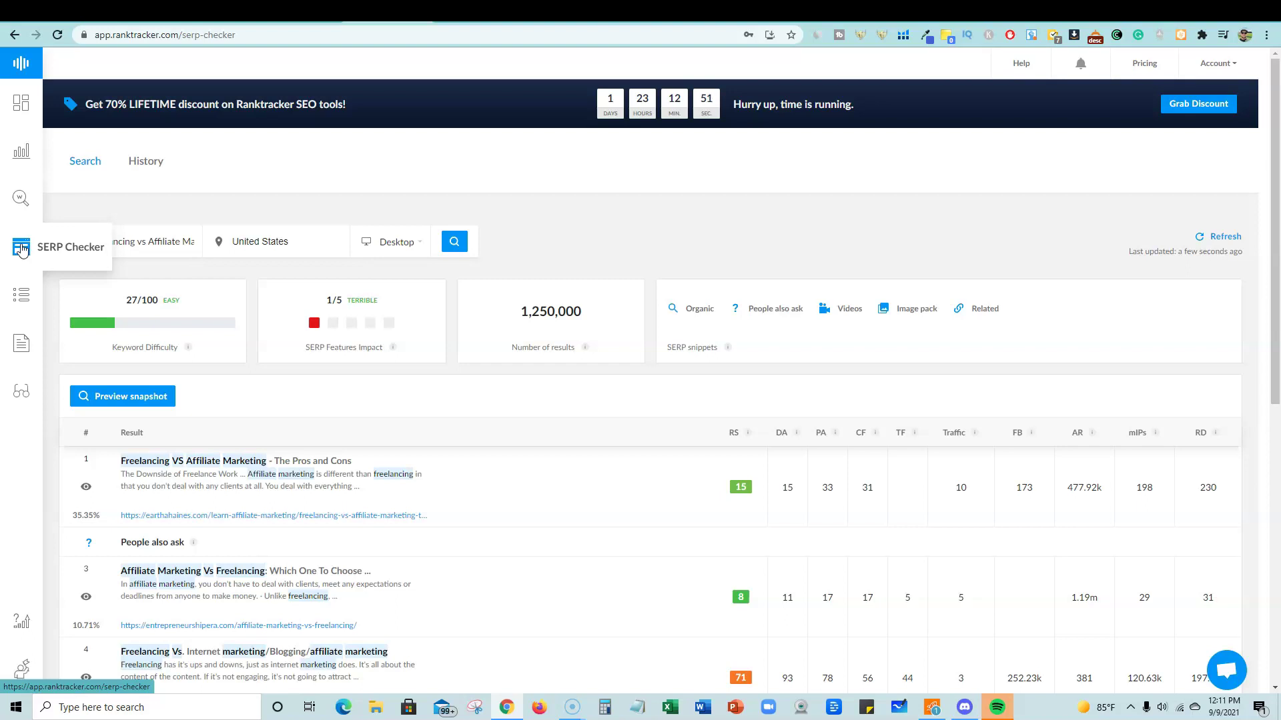
View the Keyword finder's start page, and return to a blank SERP Checker search.
click(21, 197)
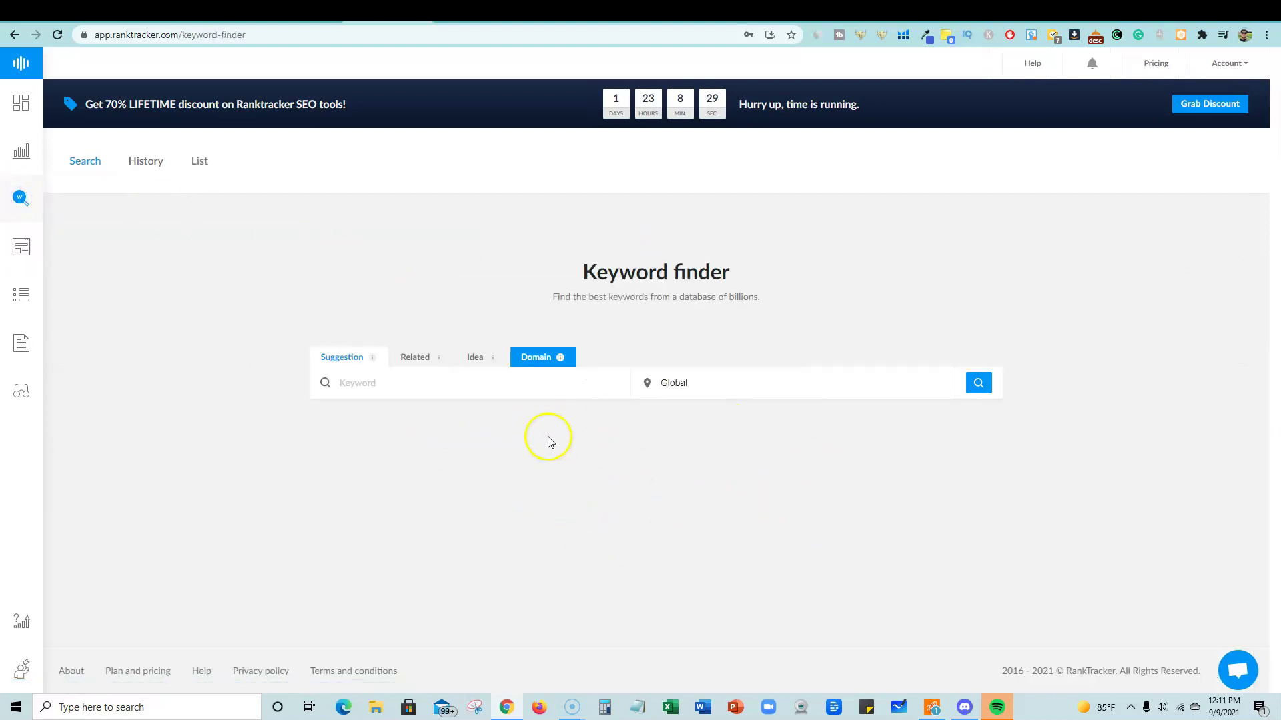
click(22, 250)
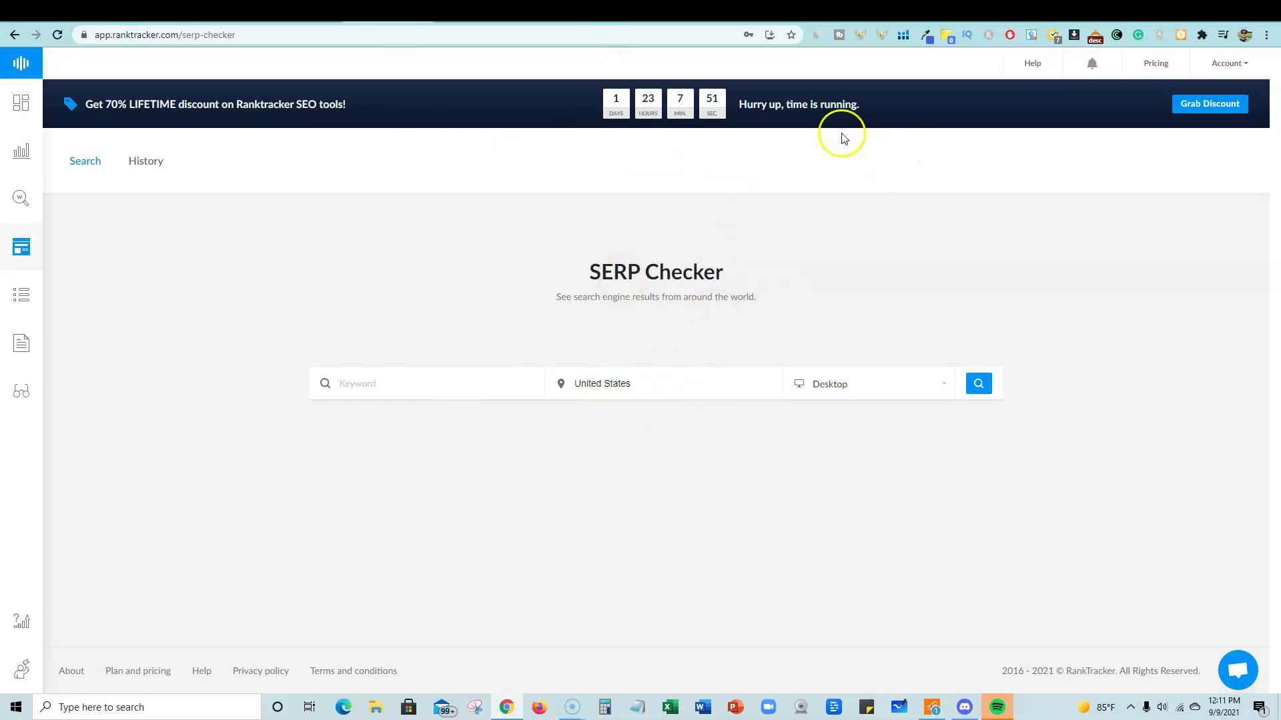
Switch to the AppSumo Ranktracker deal page, examine the License Tier 1 offer, and return to the SERP Checker.
click(317, 15)
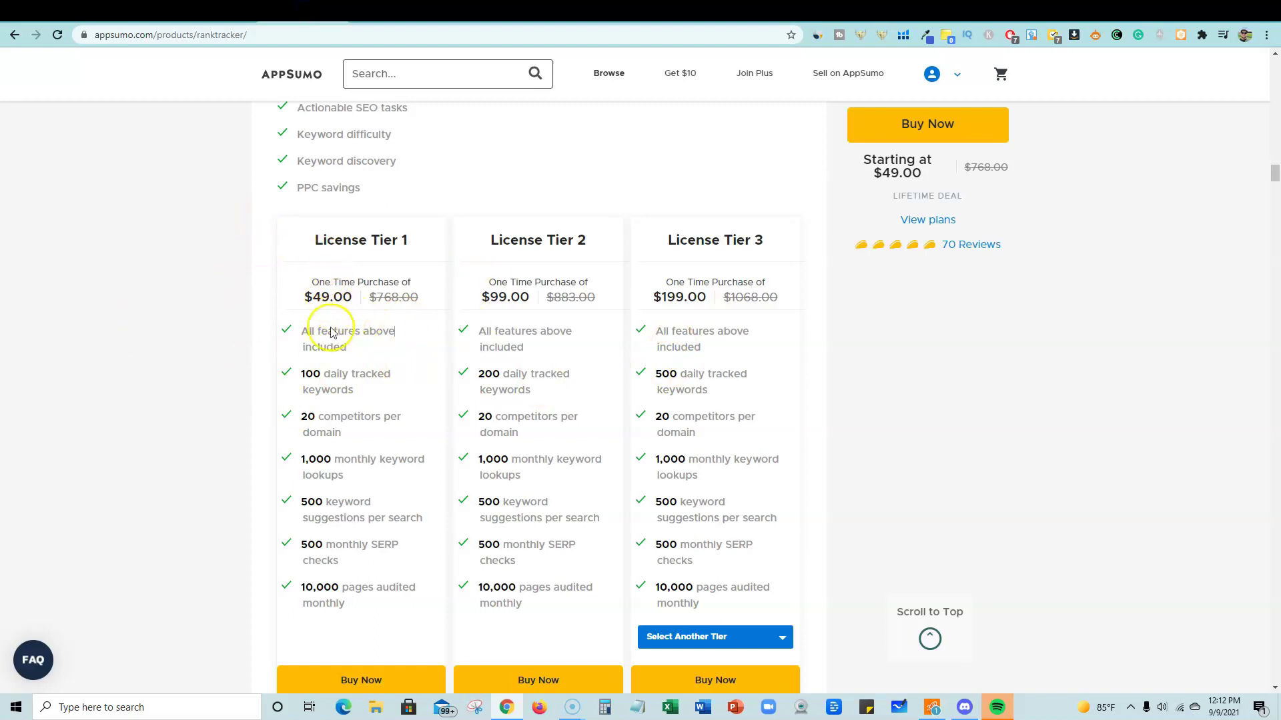
drag(307, 289, 419, 279)
click(290, 288)
click(394, 13)
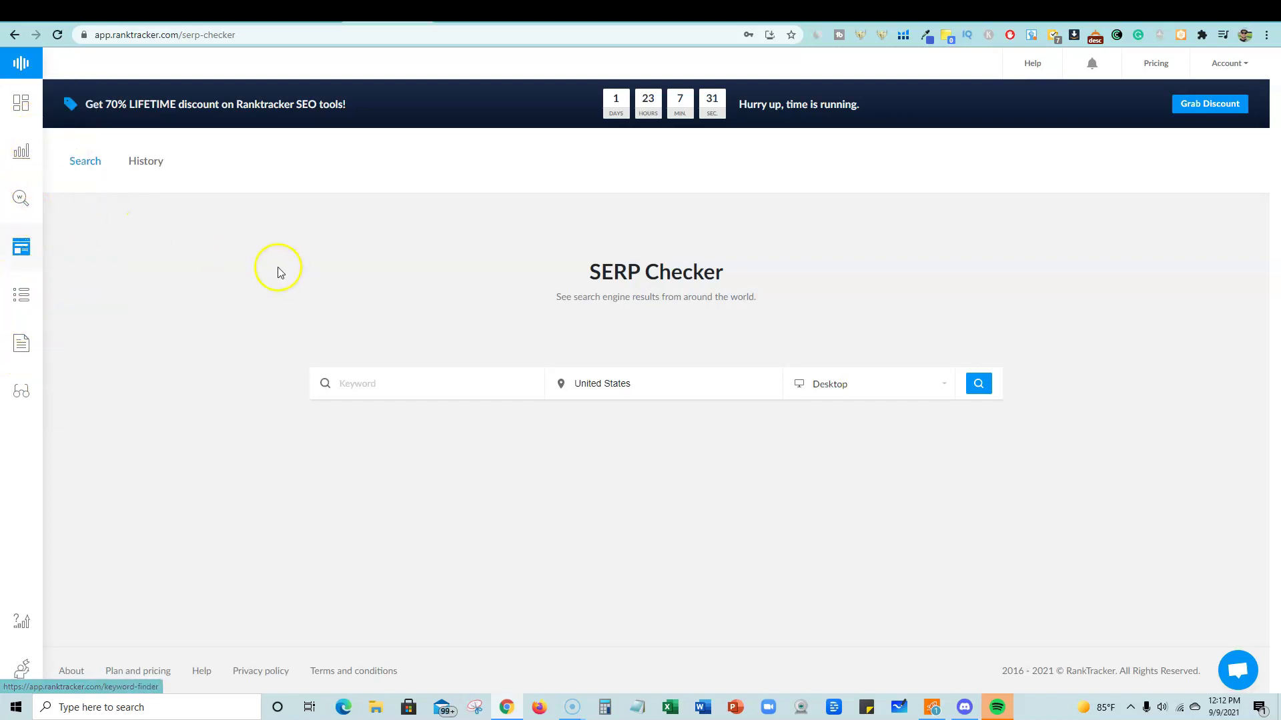
Compare the search options on the Keyword finder and SERP Checker start pages, ending on the SERP Checker.
click(21, 197)
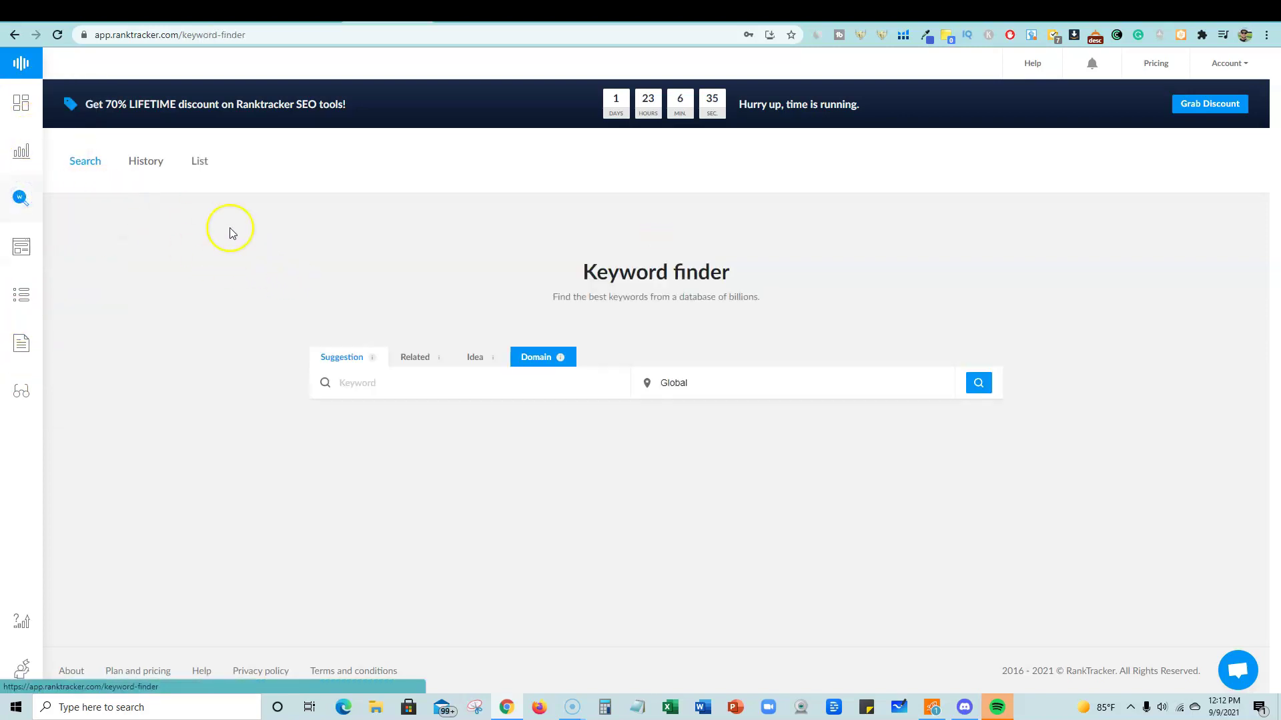
click(22, 251)
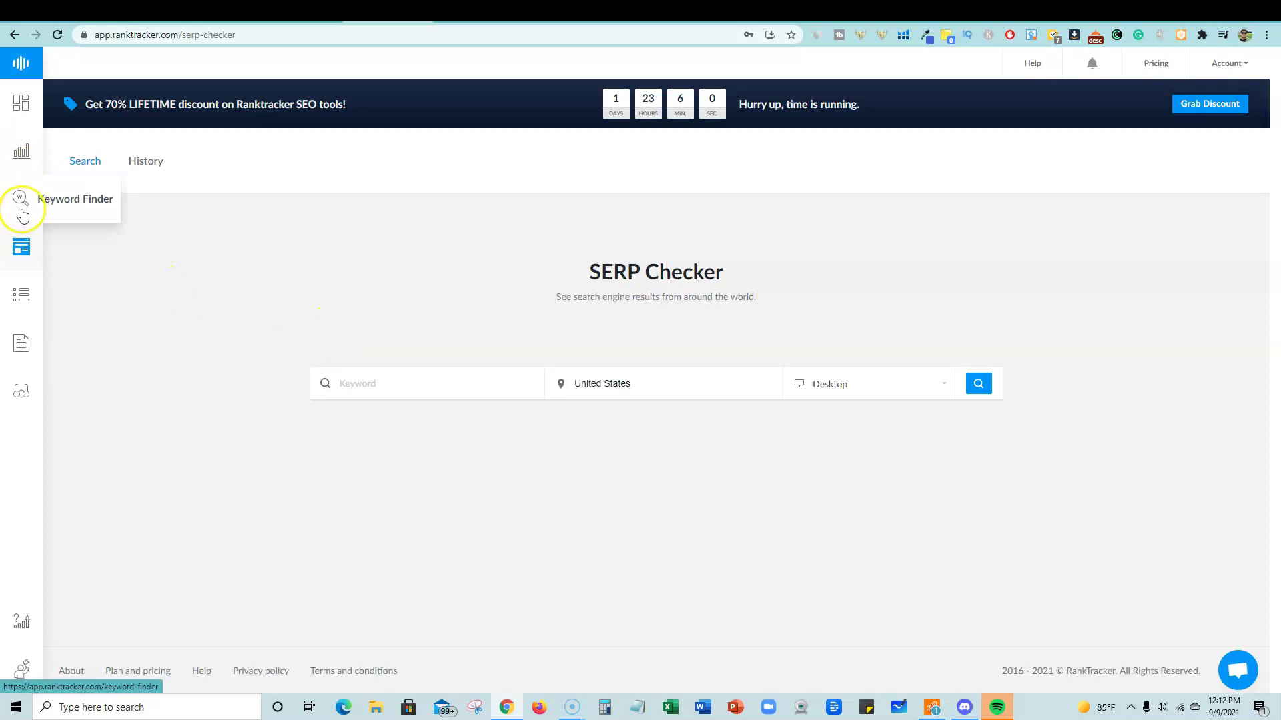
click(43, 210)
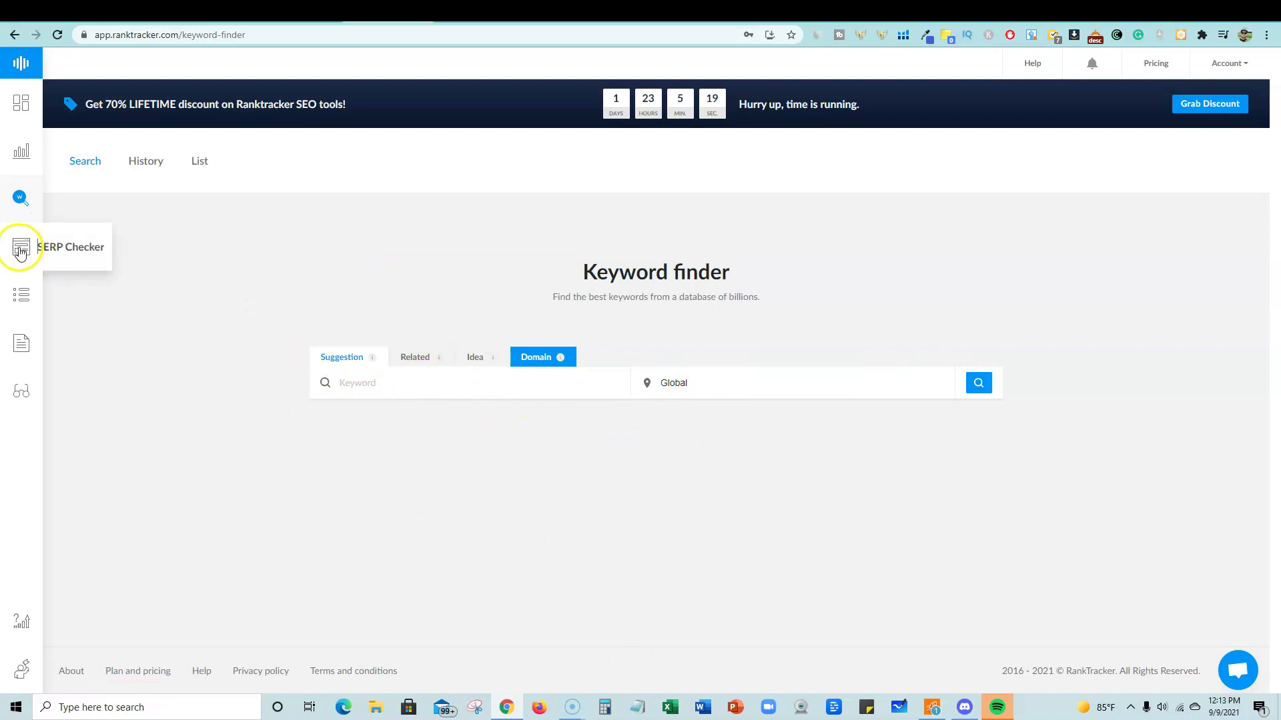
click(33, 265)
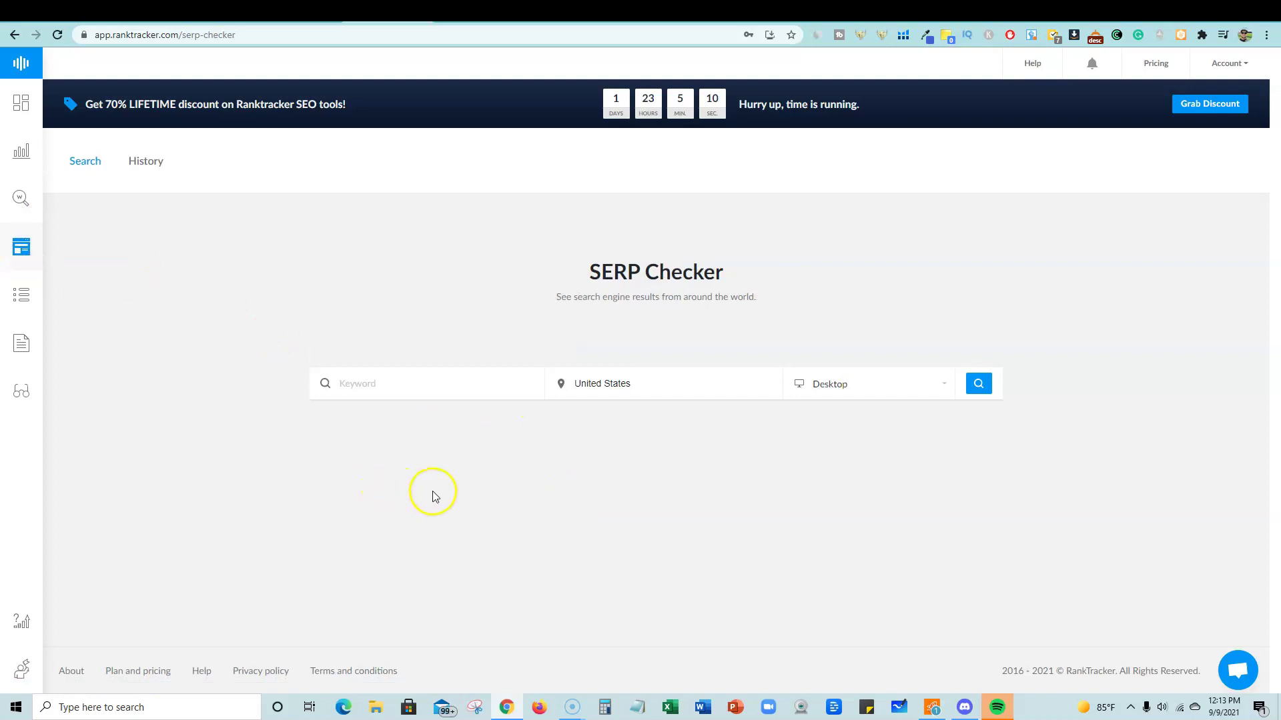
click(21, 198)
click(21, 249)
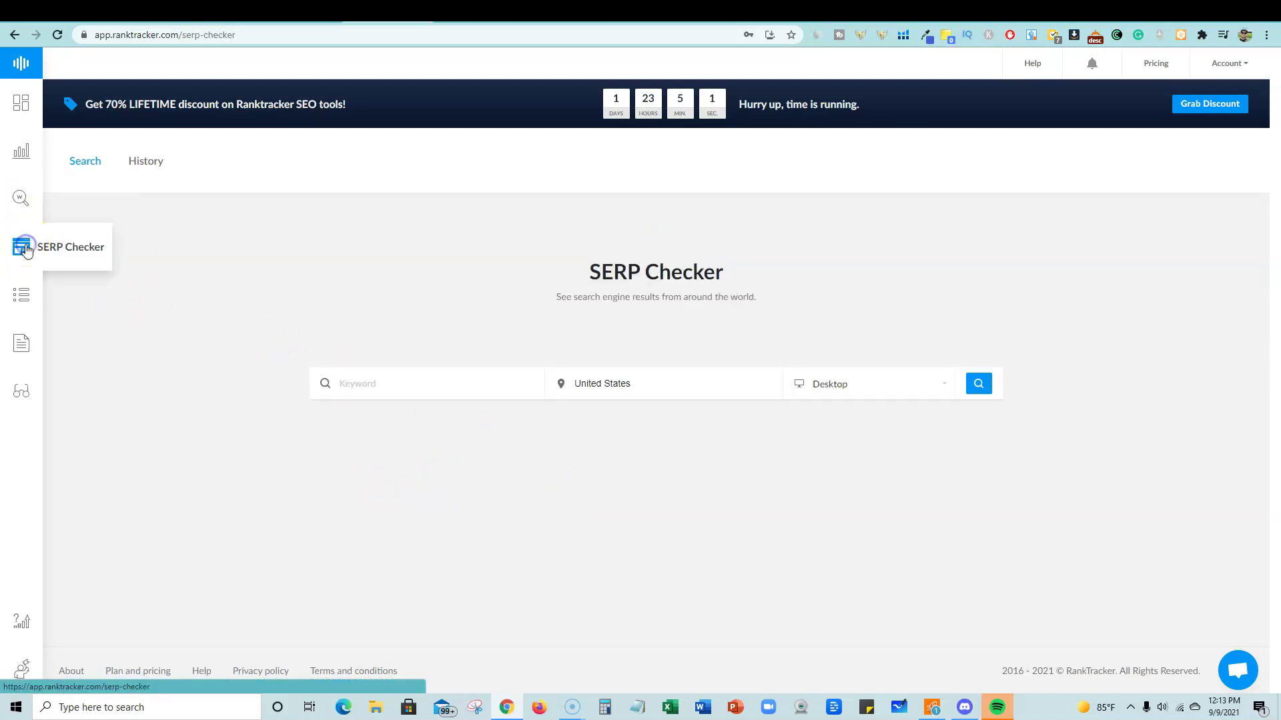
View the Actionable SEO Tasks page, and check the Web Audit entry for realisticpay.com along with its available audit options.
click(24, 297)
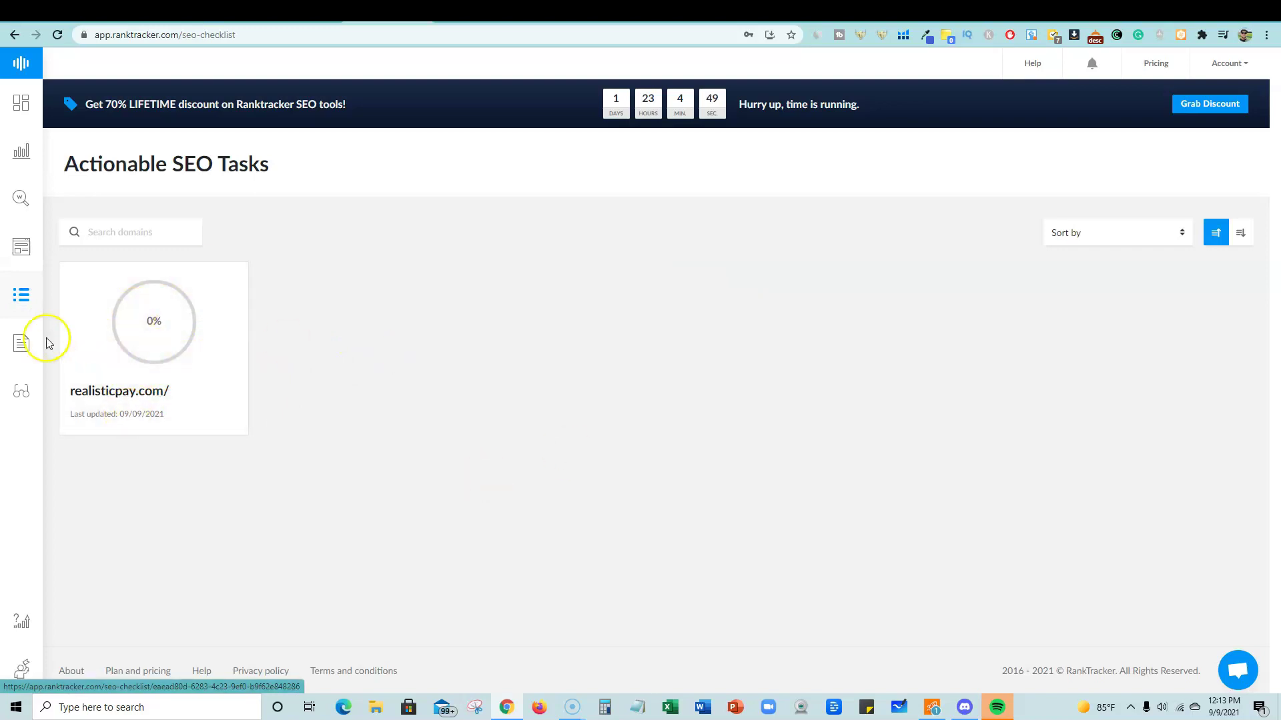
click(23, 394)
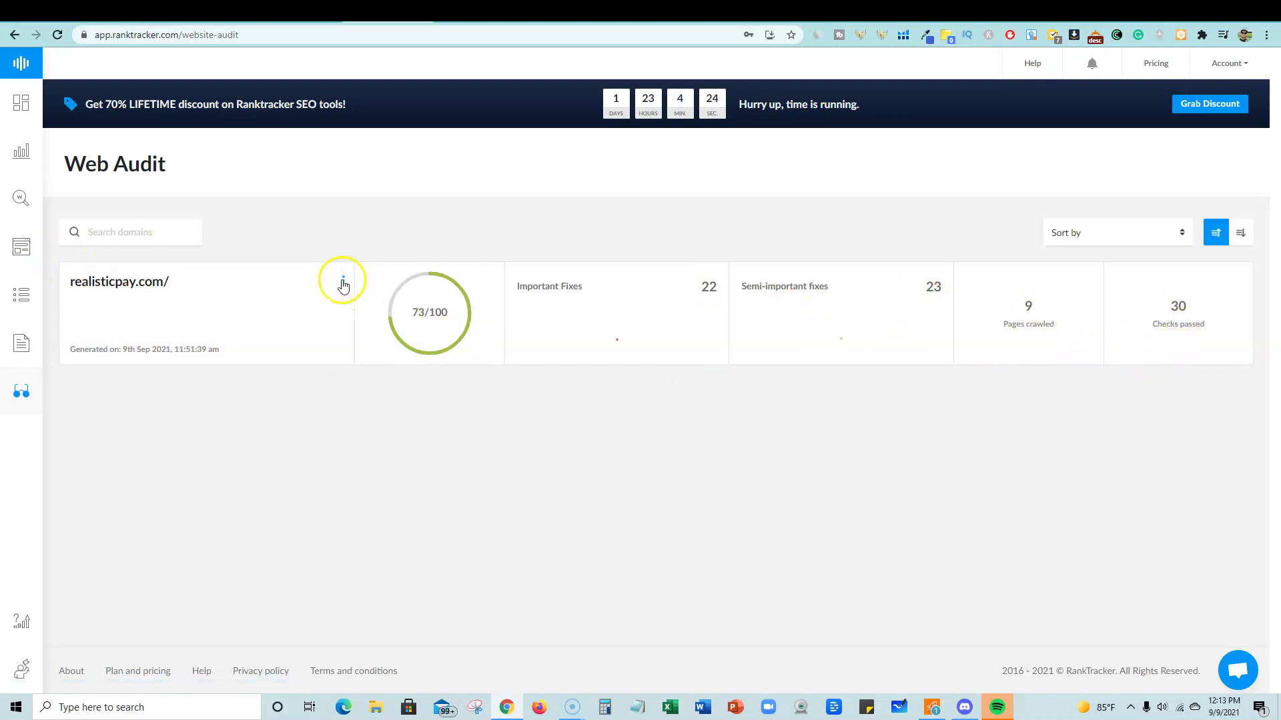
click(344, 285)
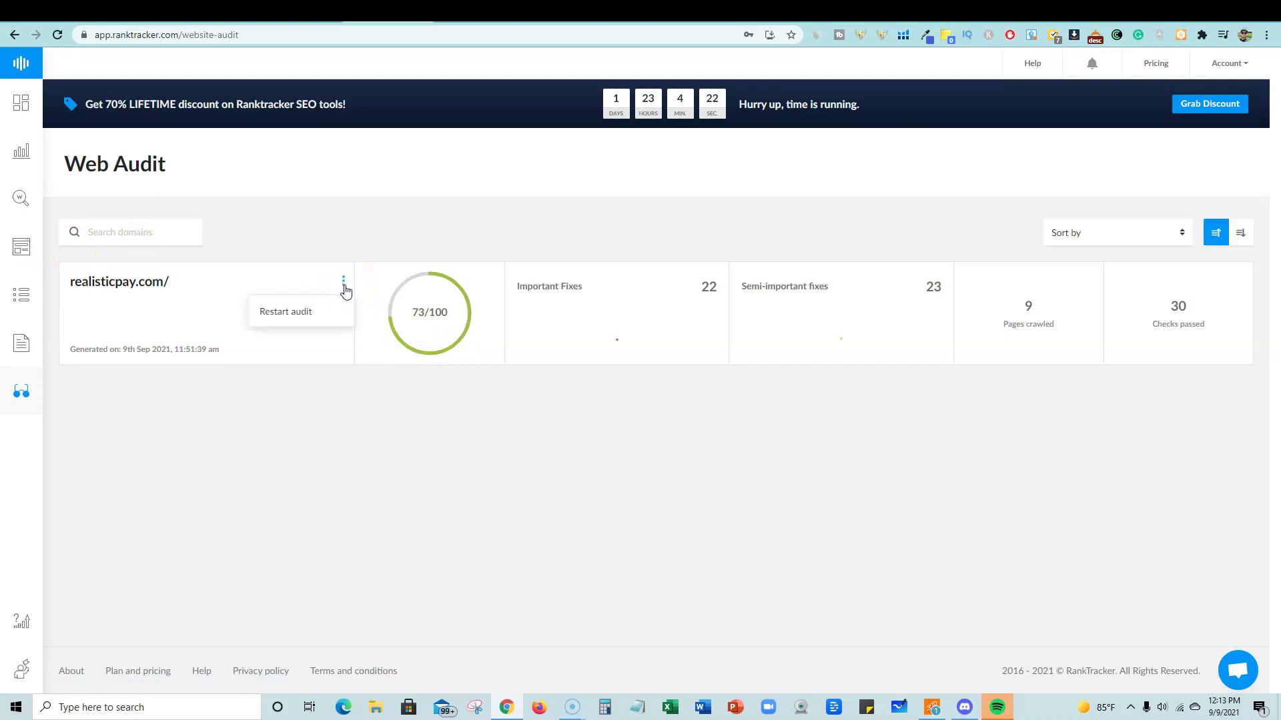
click(315, 233)
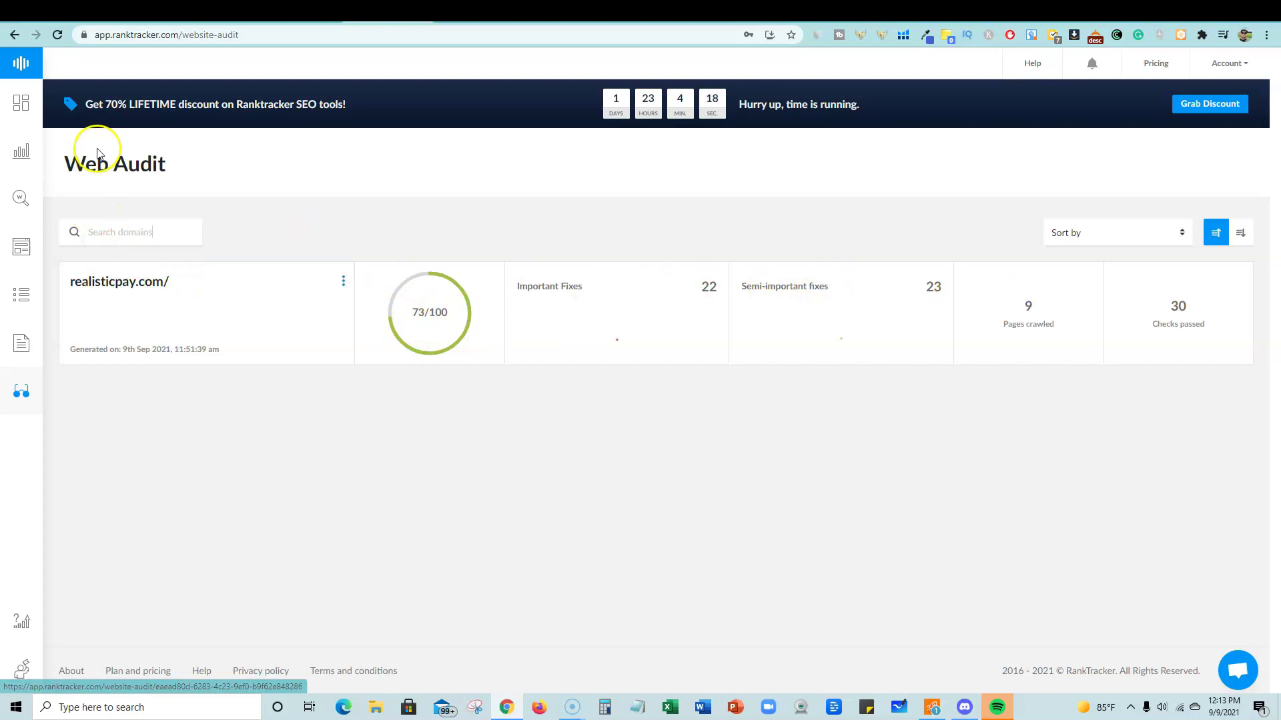
Review the dashboard's domain metrics, website audit, SEO checklist, Keyword finder history and Reports sections.
click(24, 109)
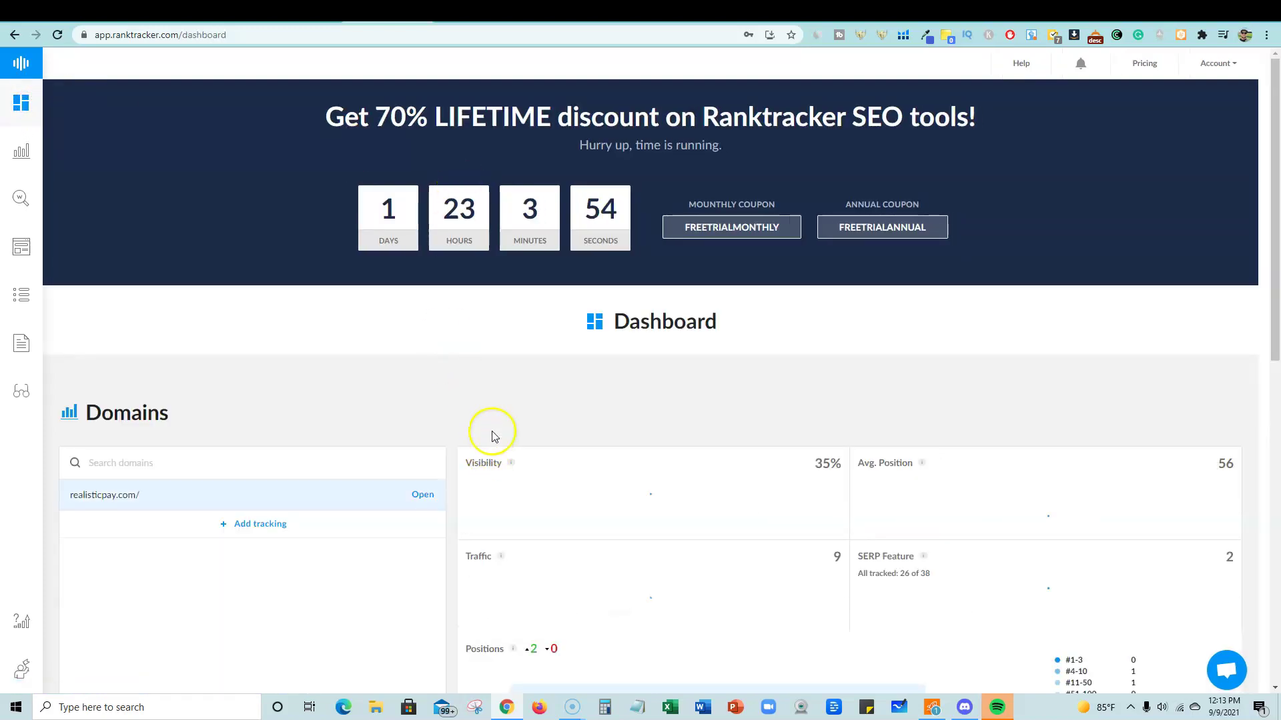
scroll(373, 333, down, 3)
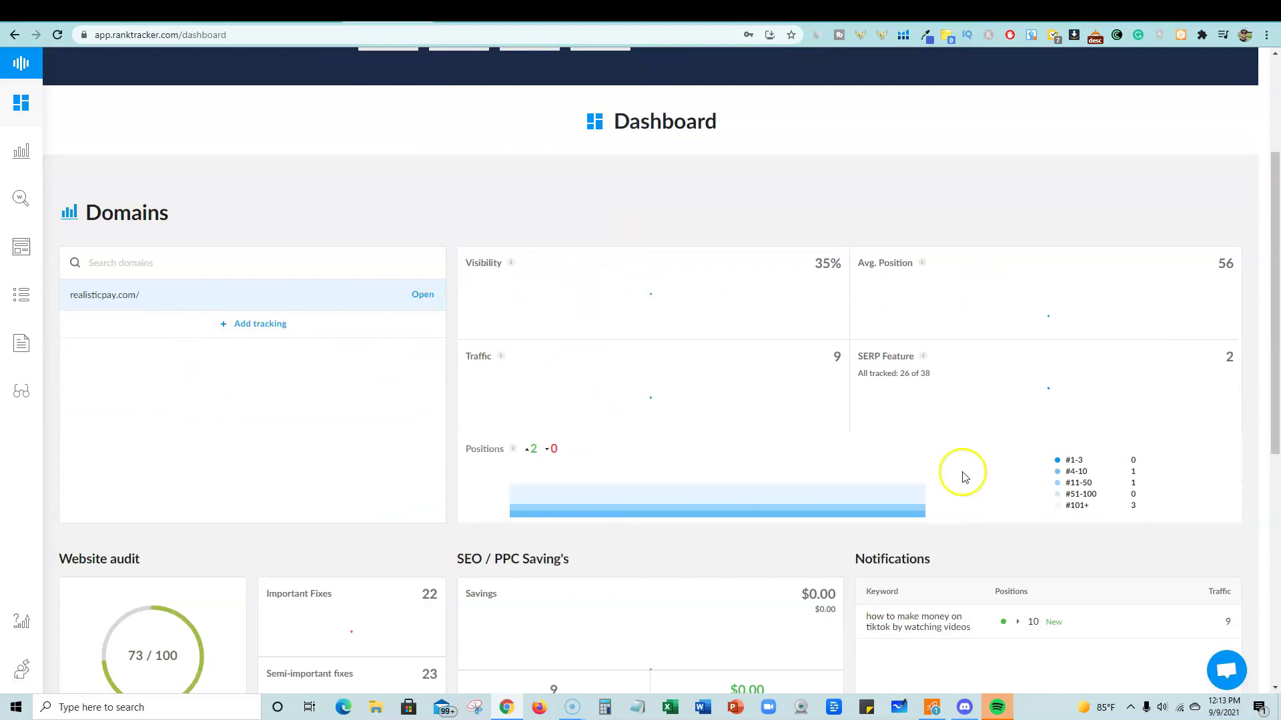
scroll(806, 391, down, 4)
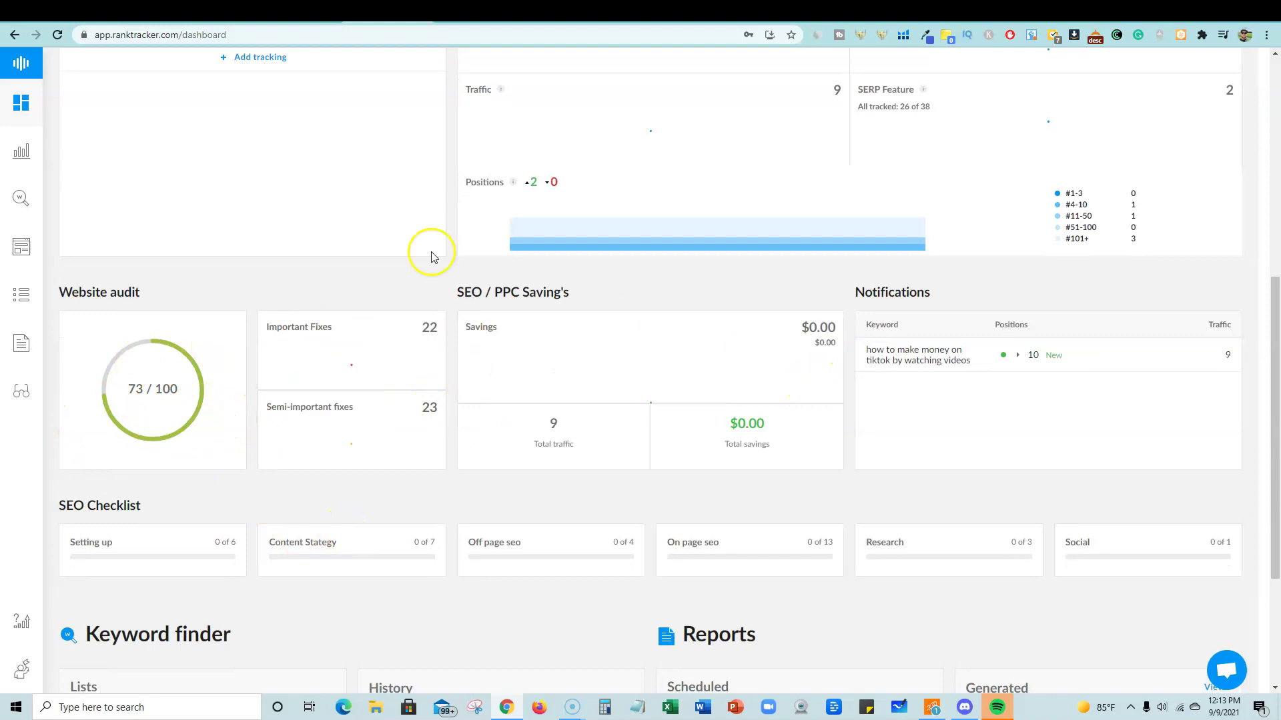
scroll(373, 252, up, 4)
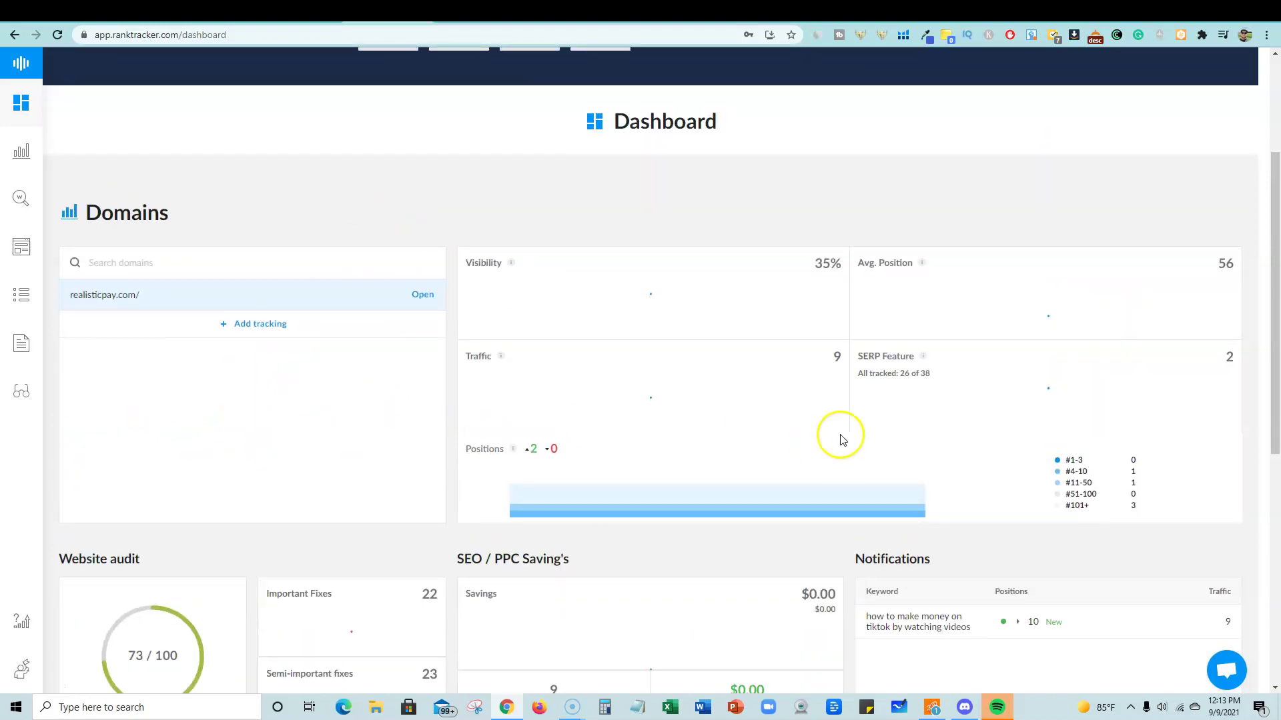
scroll(1074, 480, down, 7)
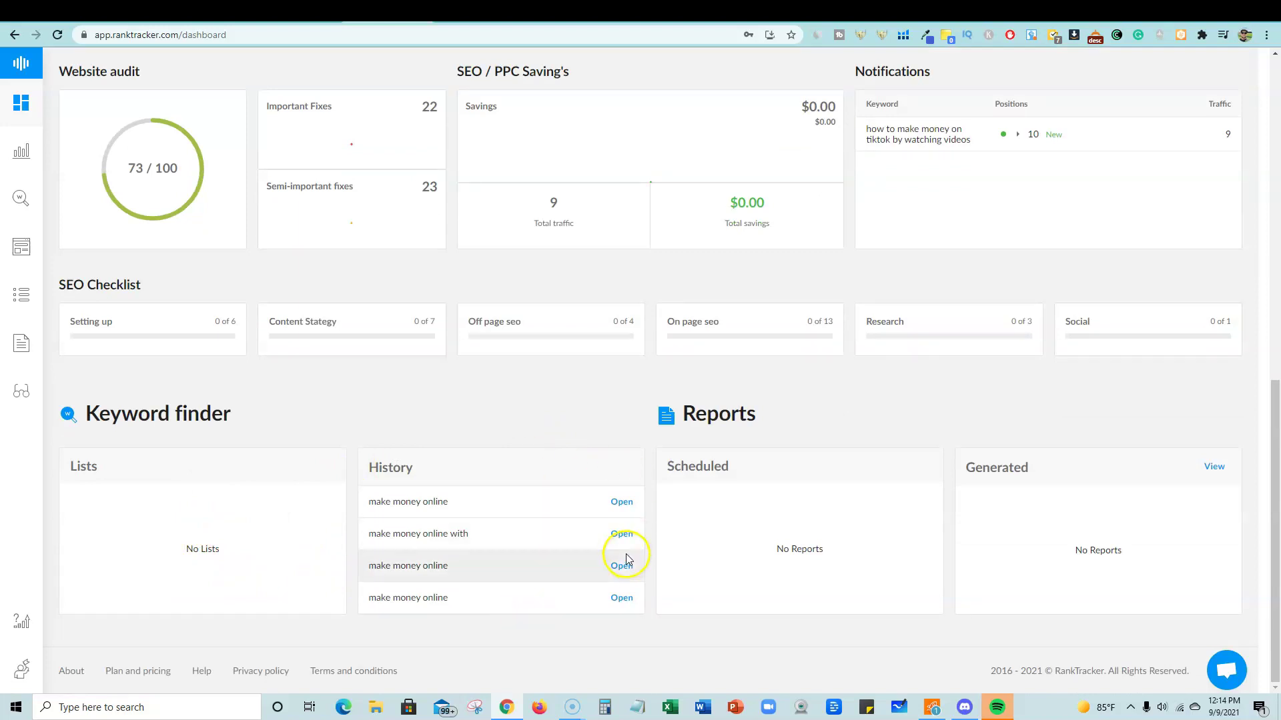
Open the first 'make money online' search in the dashboard's Keyword finder history and look through its keyword suggestions.
click(629, 507)
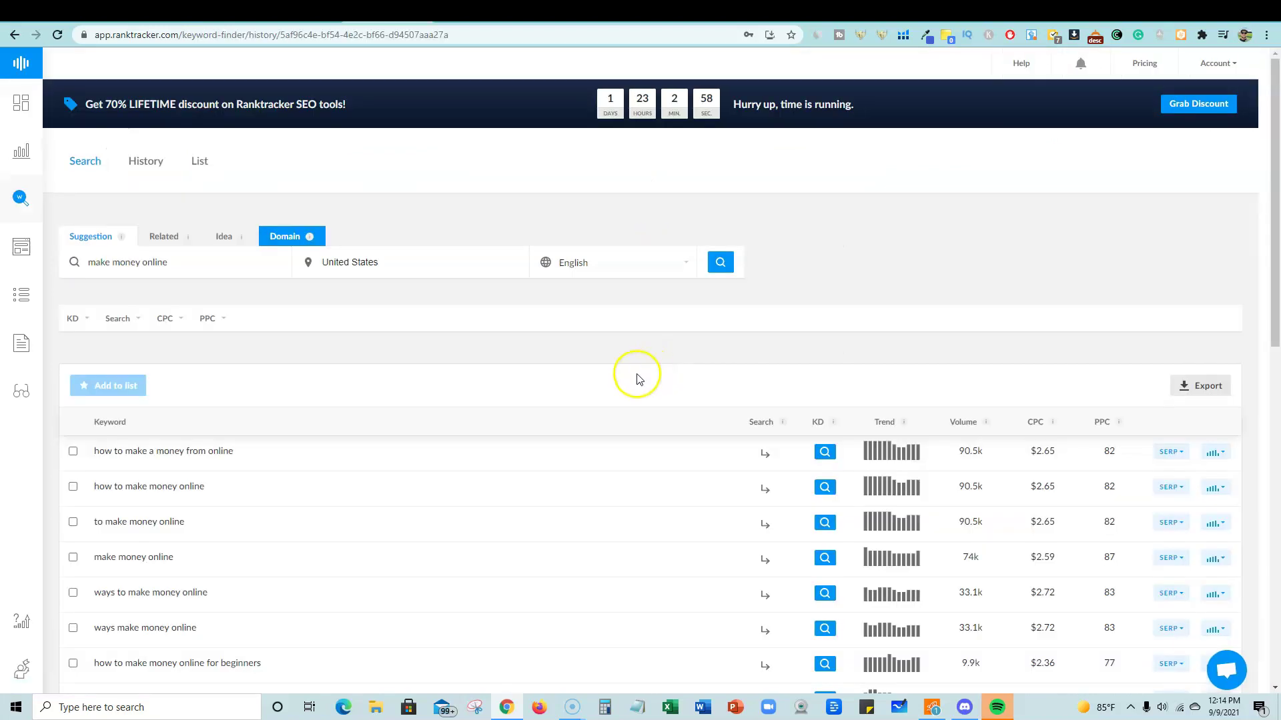
scroll(888, 334, down, 15)
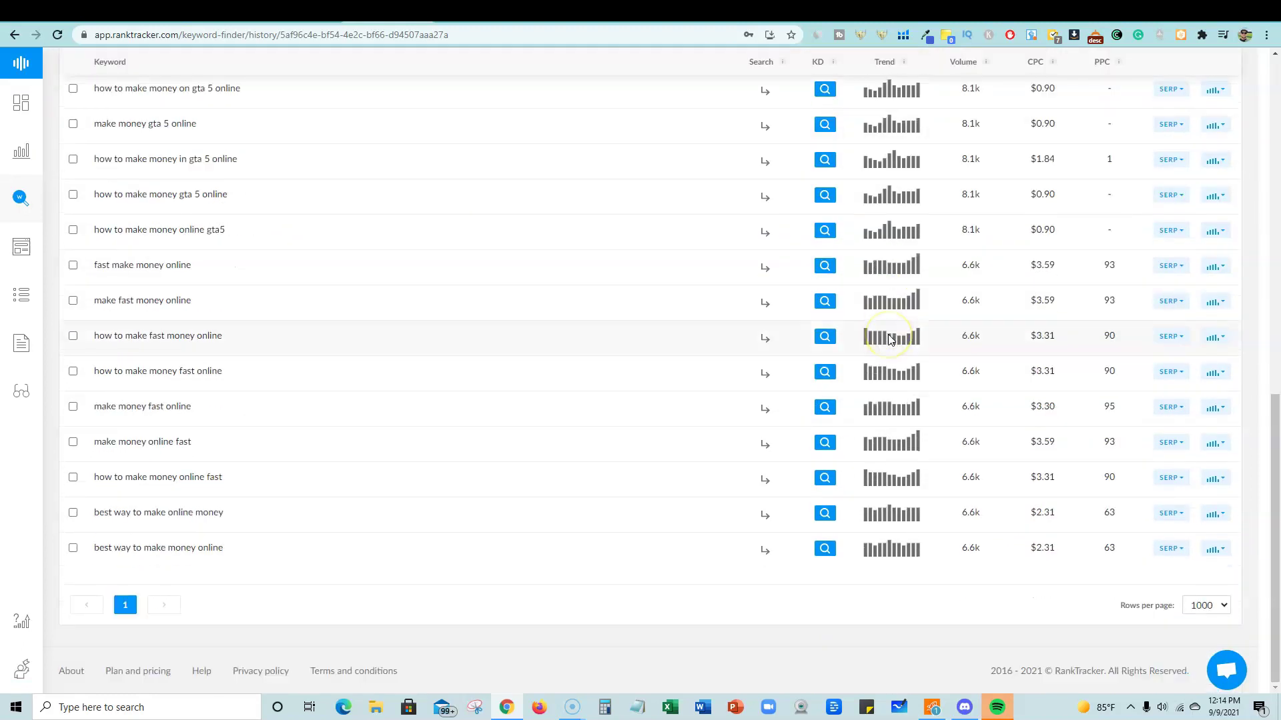
scroll(887, 334, up, 10)
scroll(887, 334, up, 5)
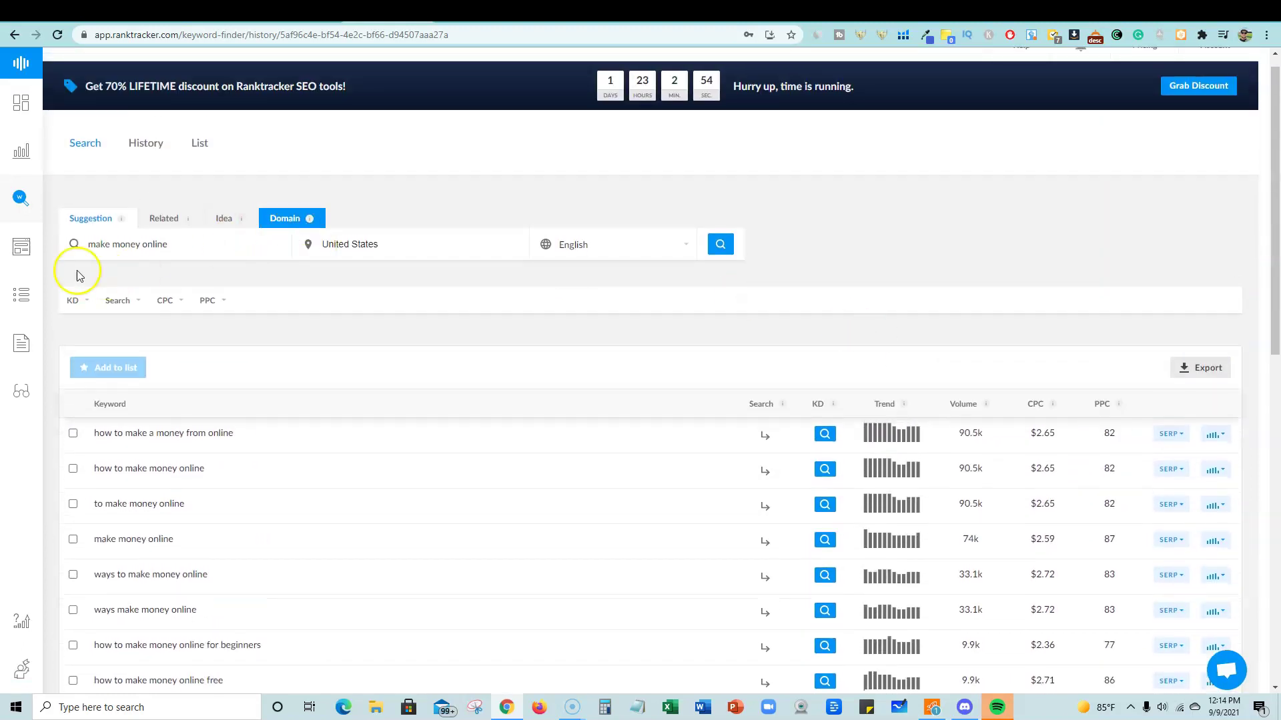
Go back to the dashboard, open the 'make money online with' history entry, and examine its keywords and KD values.
click(30, 110)
scroll(609, 552, down, 8)
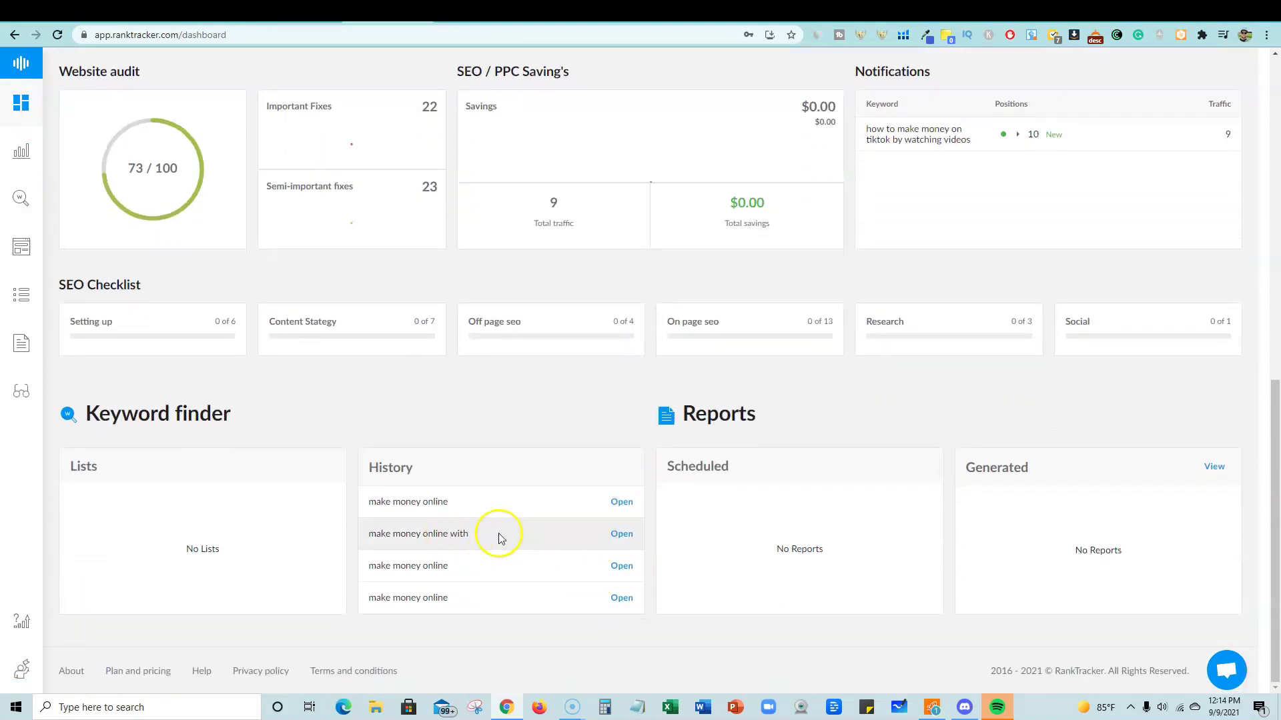
click(621, 533)
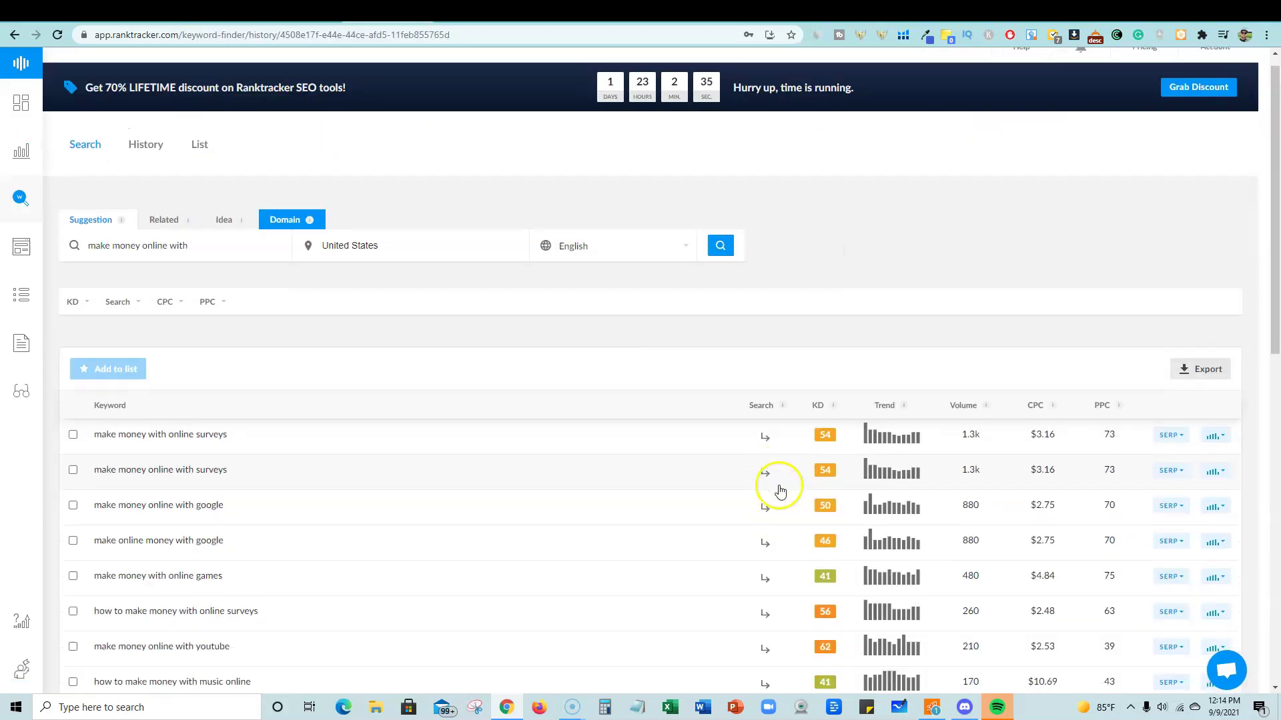
scroll(777, 489, down, 3)
scroll(777, 489, up, 3)
scroll(779, 491, down, 4)
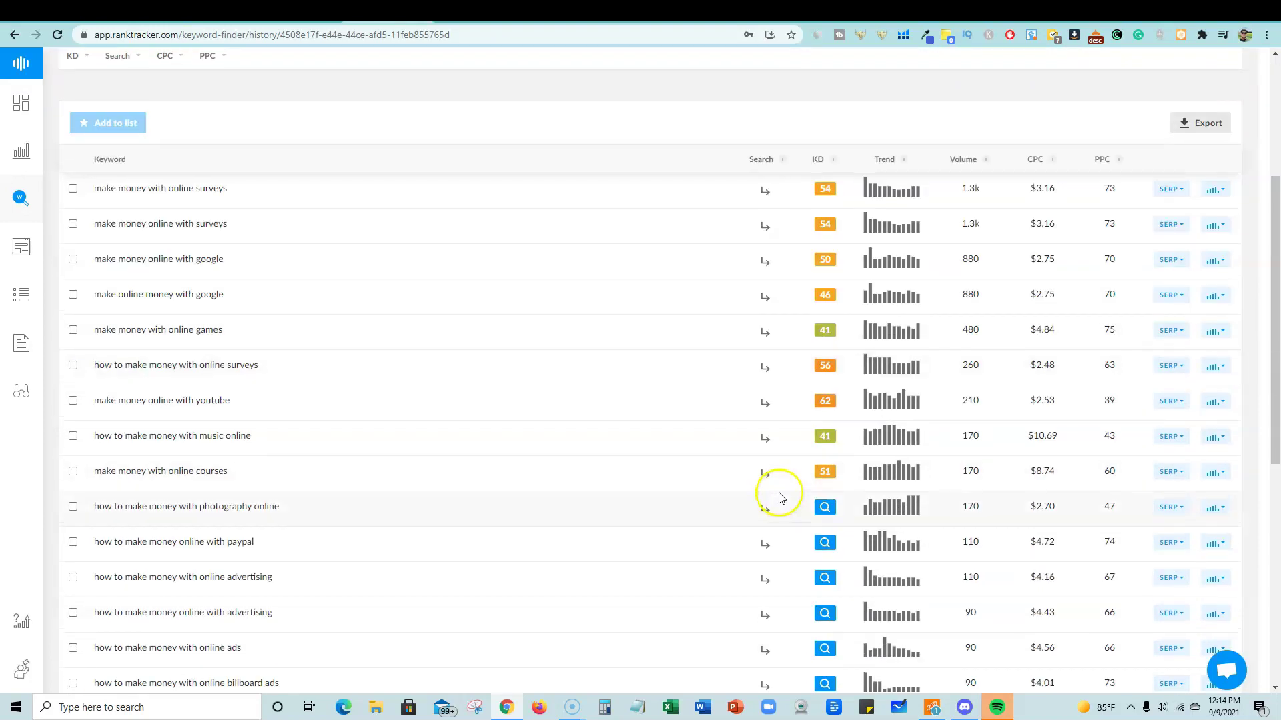
scroll(777, 493, up, 4)
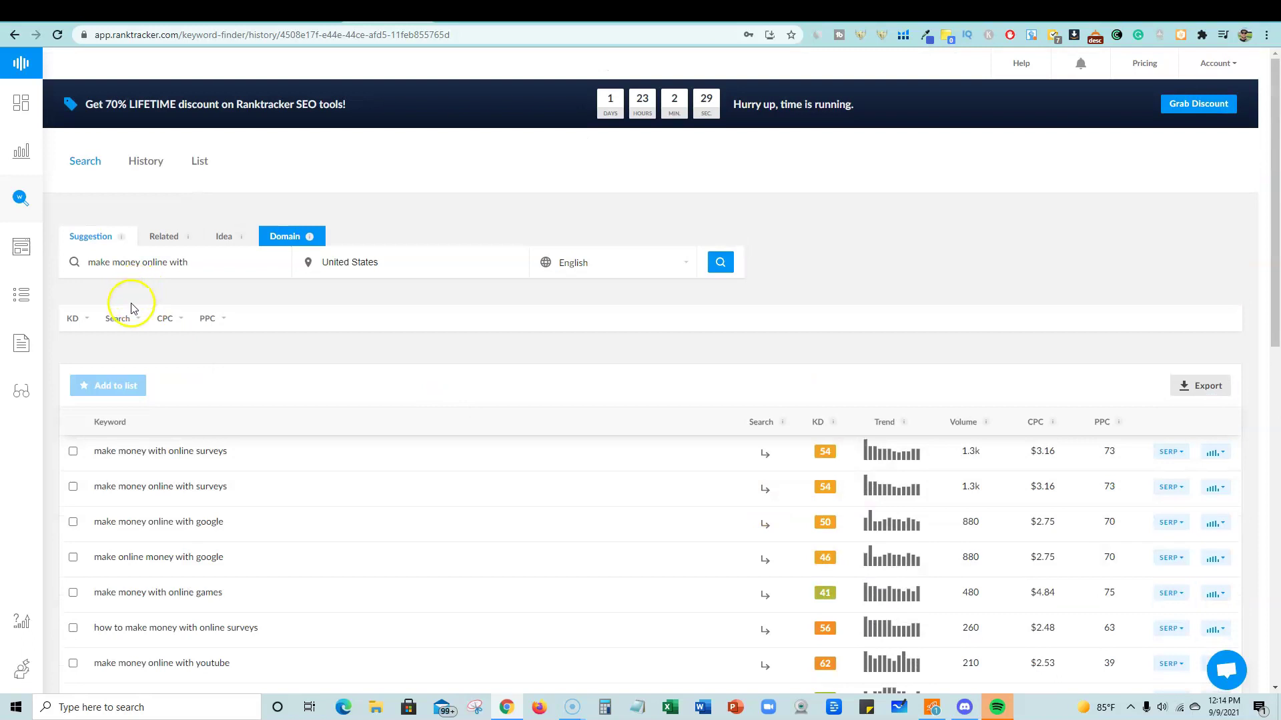
View the SERP Checker and Keyword finder start pages, and return to the dashboard.
click(22, 250)
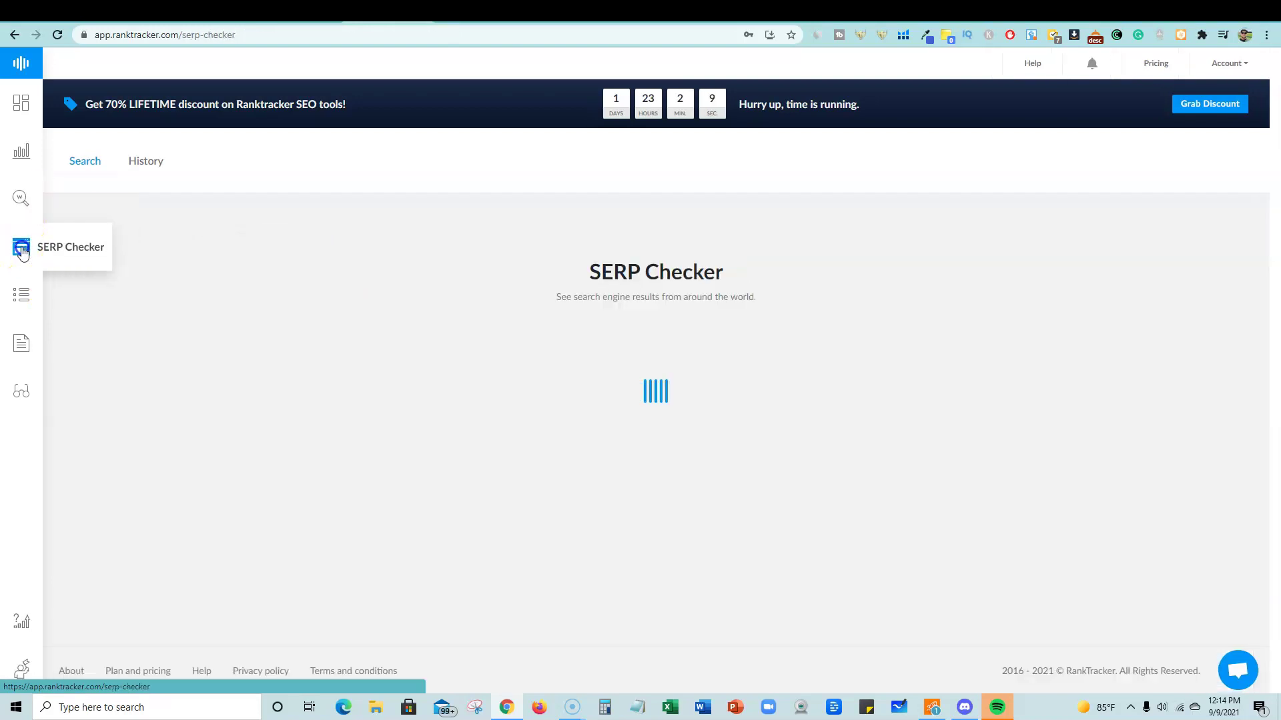
click(20, 200)
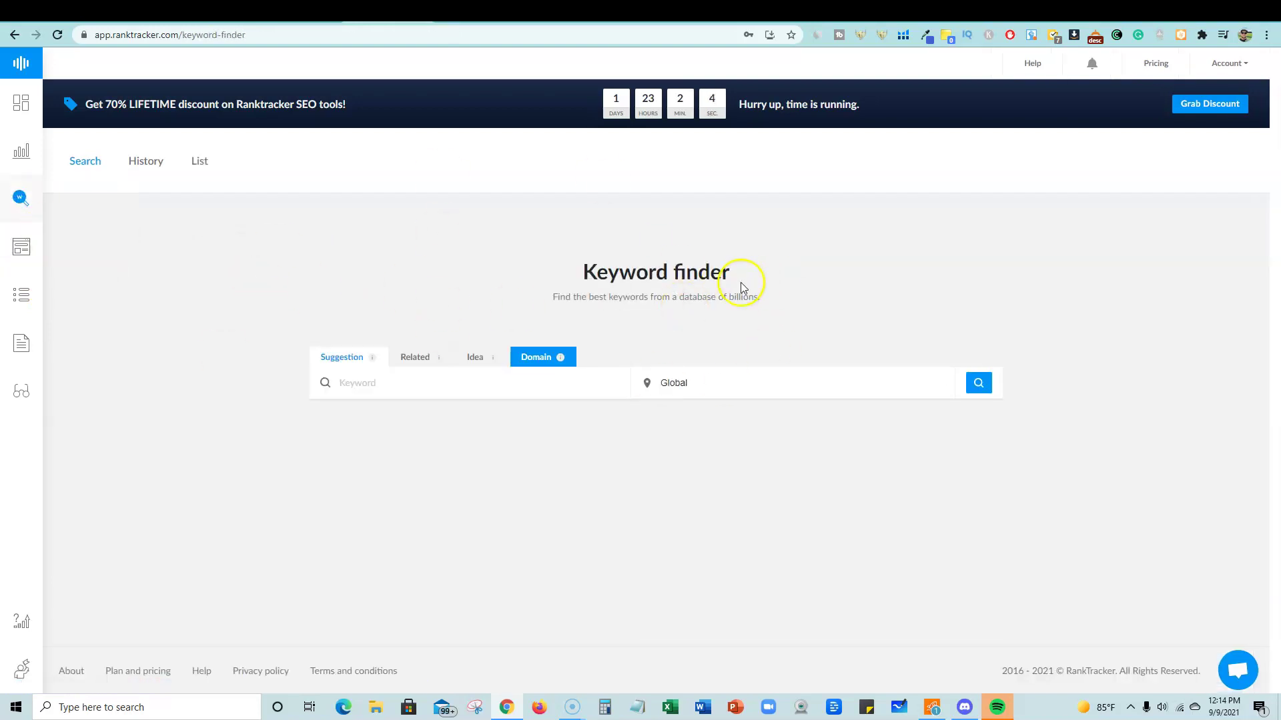
click(22, 110)
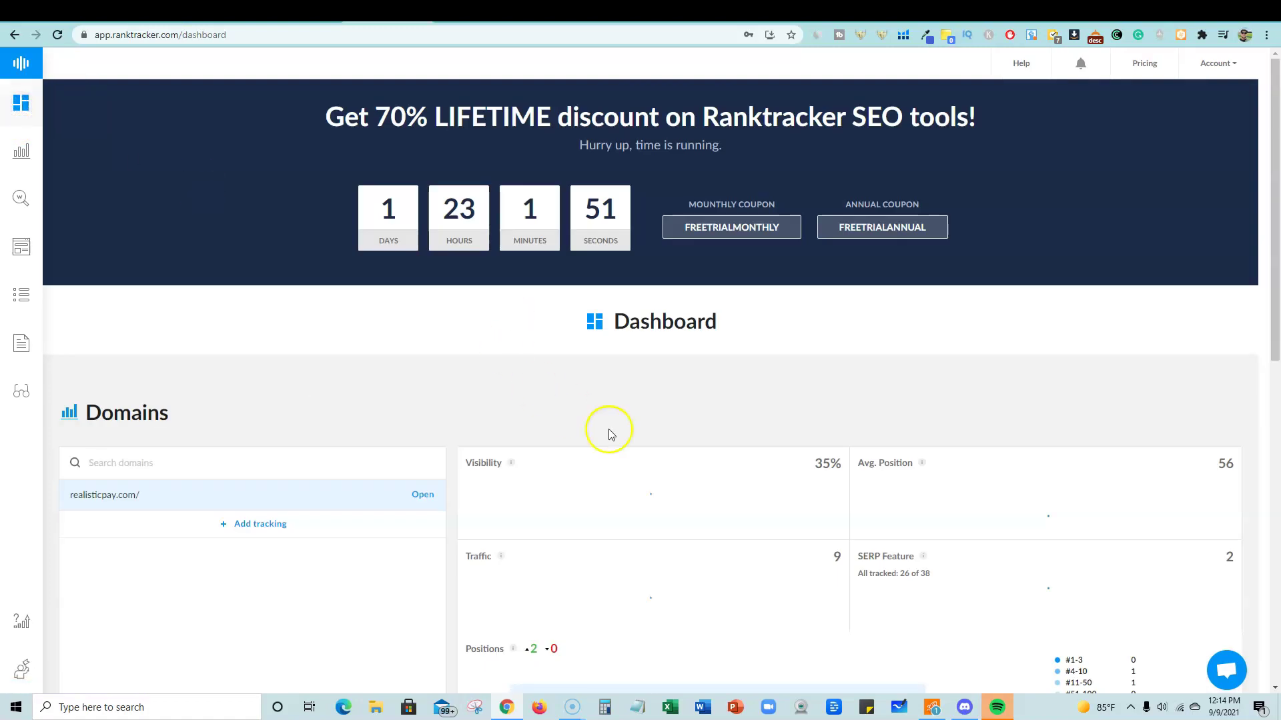
Reopen the 'make money online with' search from the Keyword finder history and look through its full keyword list.
scroll(627, 426, down, 5)
scroll(645, 425, down, 5)
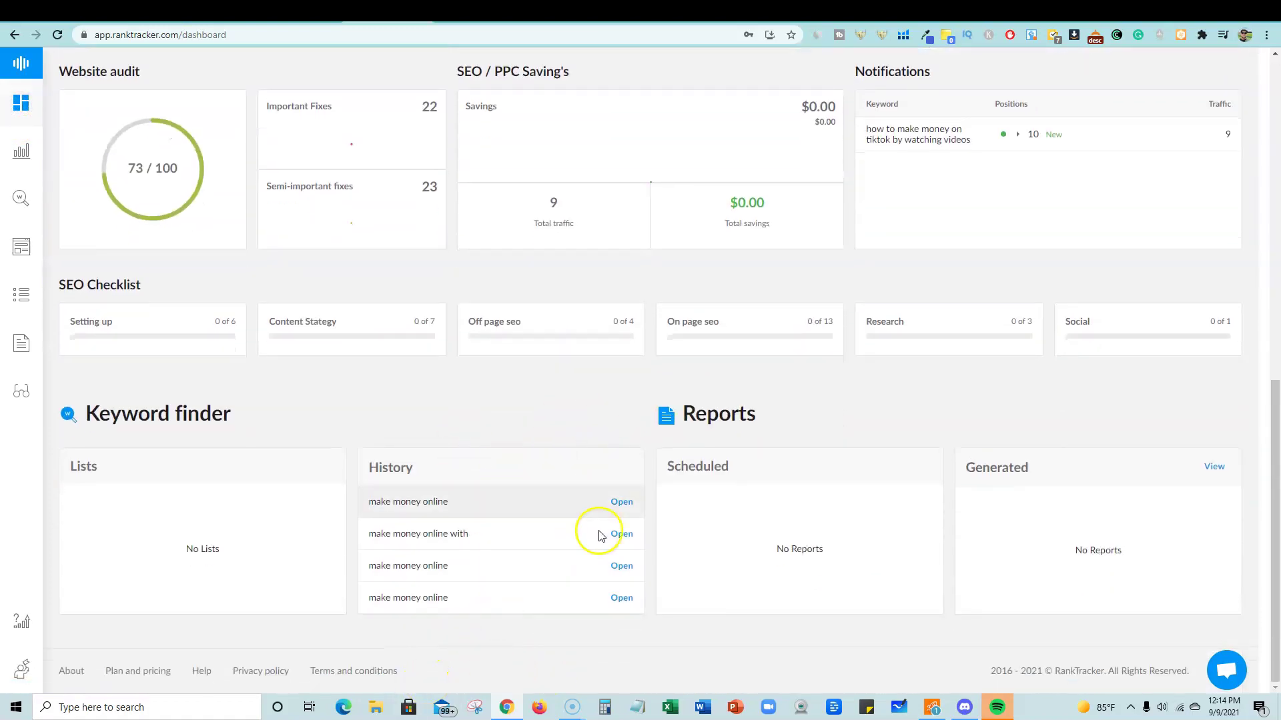
click(621, 534)
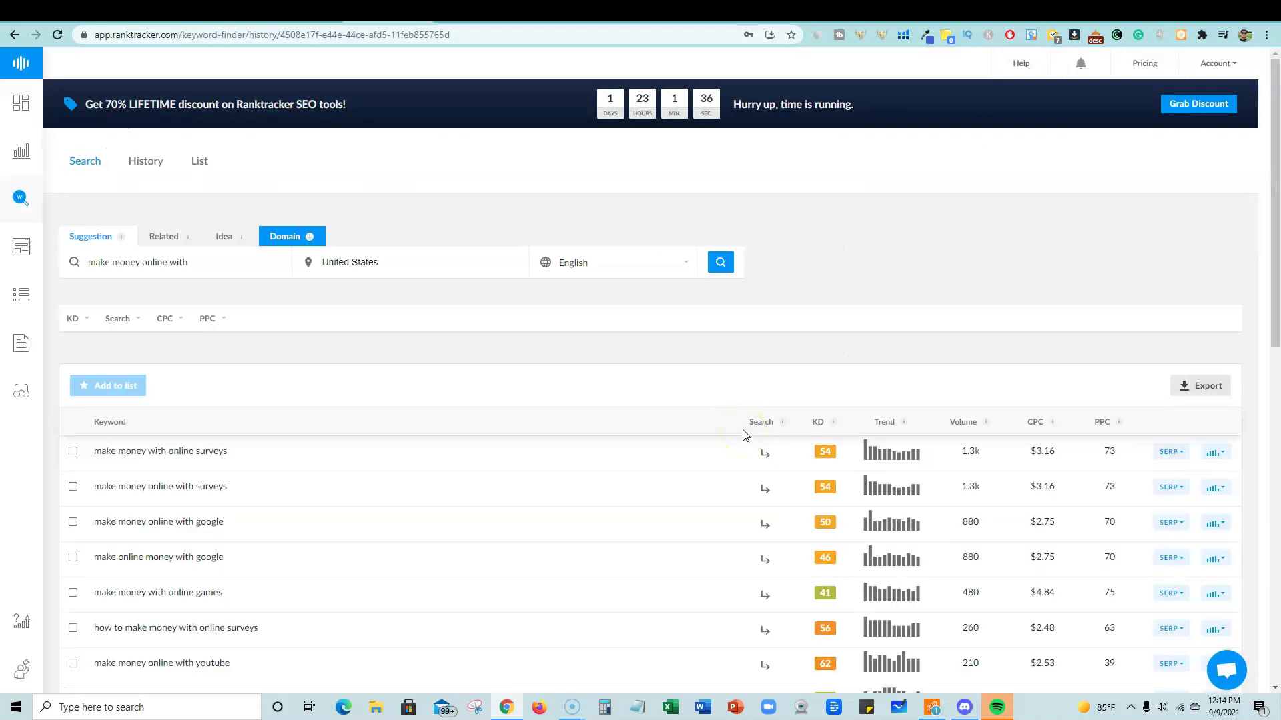
scroll(745, 435, down, 12)
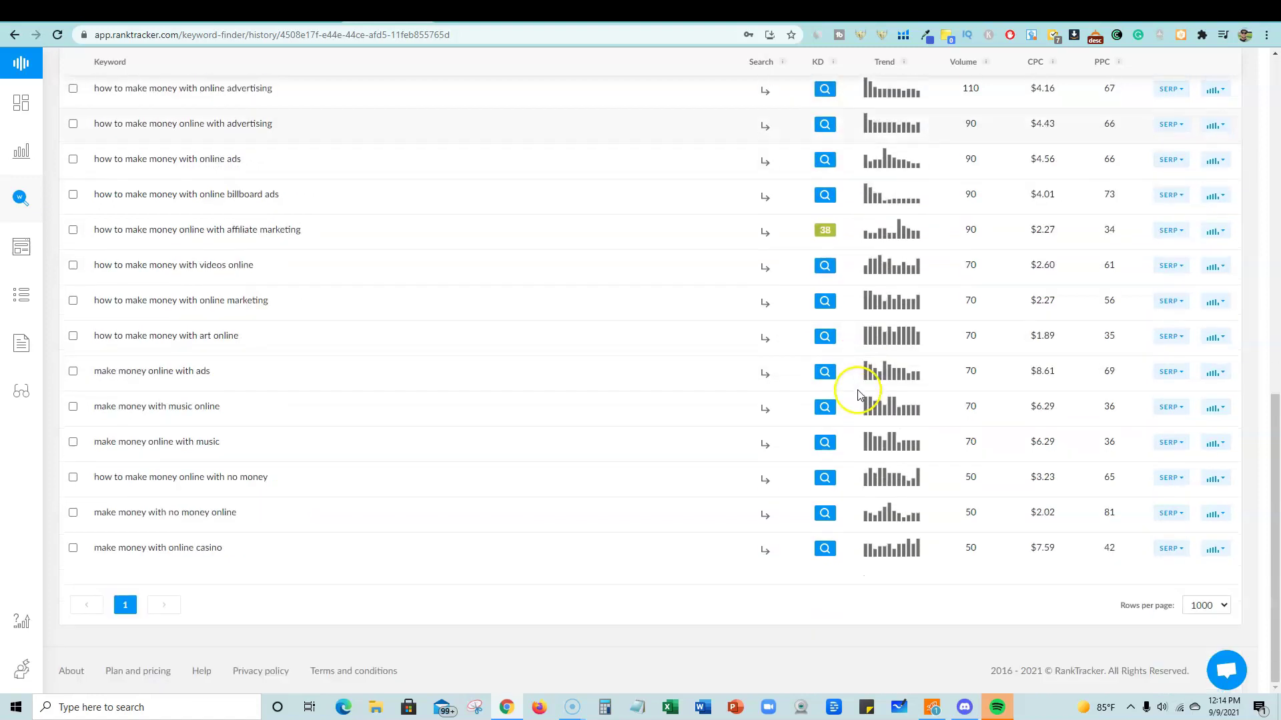
scroll(858, 395, up, 8)
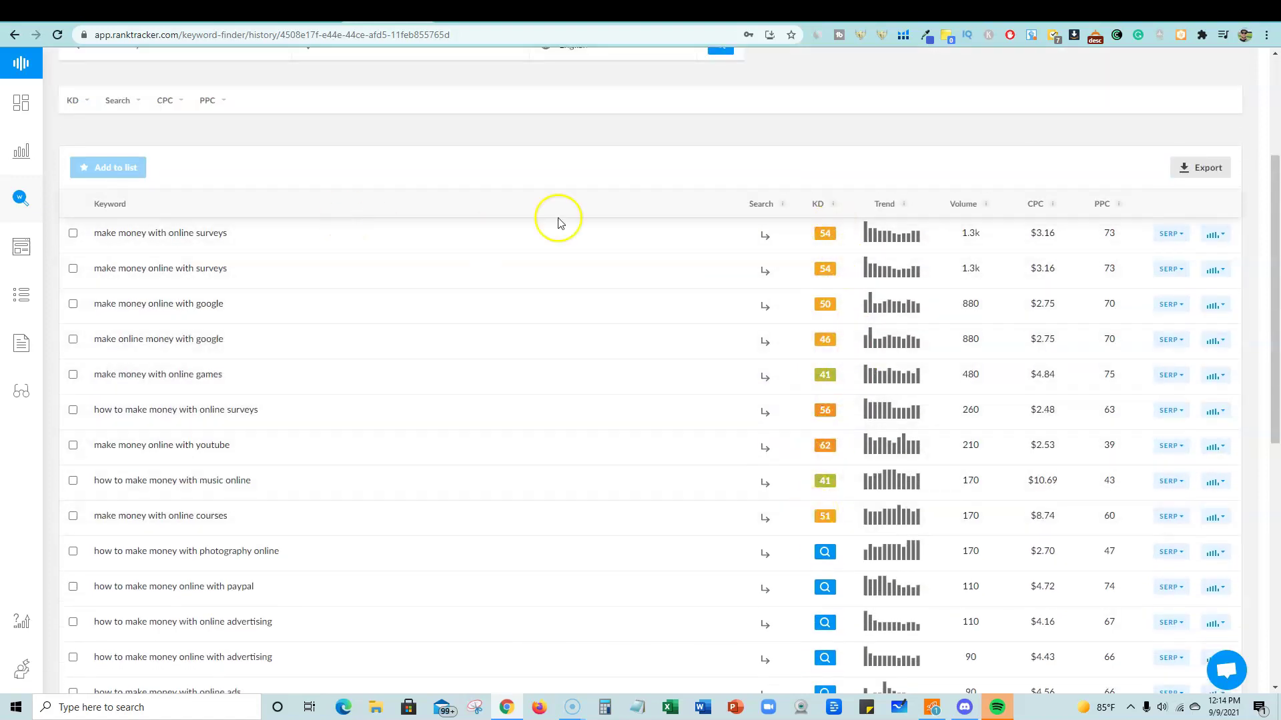
scroll(222, 100, up, 1)
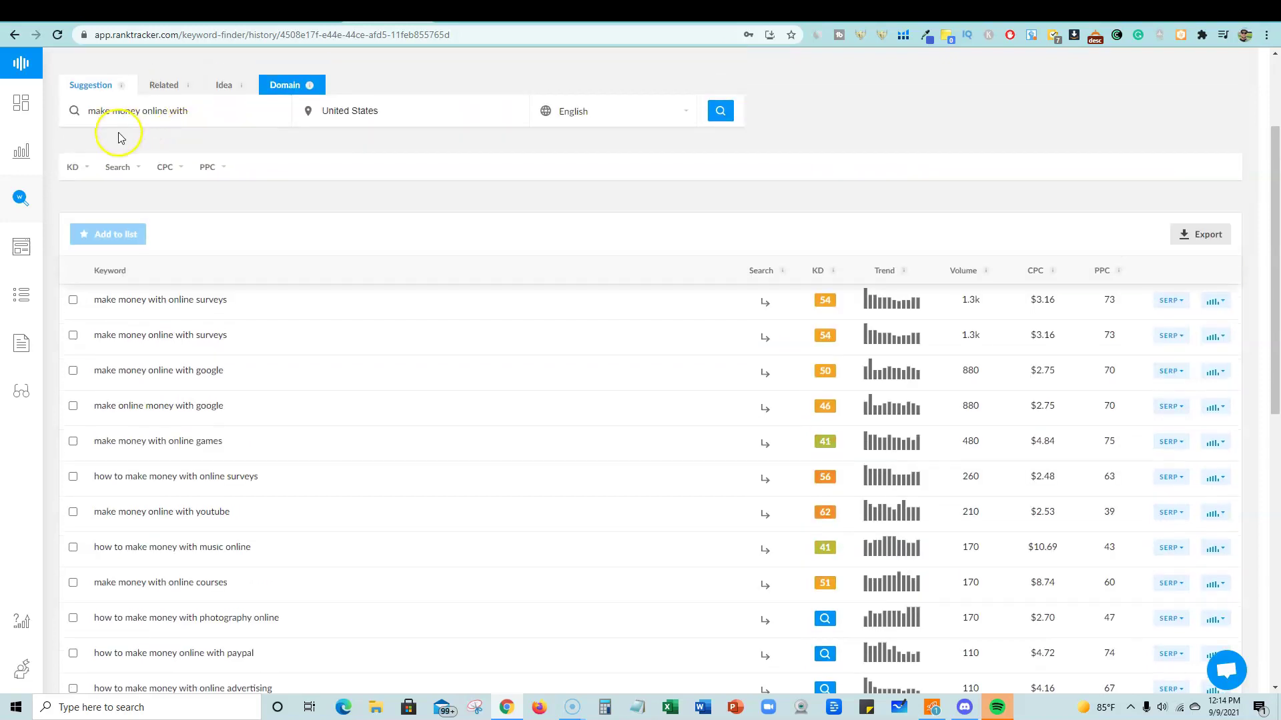
Filter the 'make money online with' keywords by a maximum KD of 45 and by Search, and look through the list.
click(86, 170)
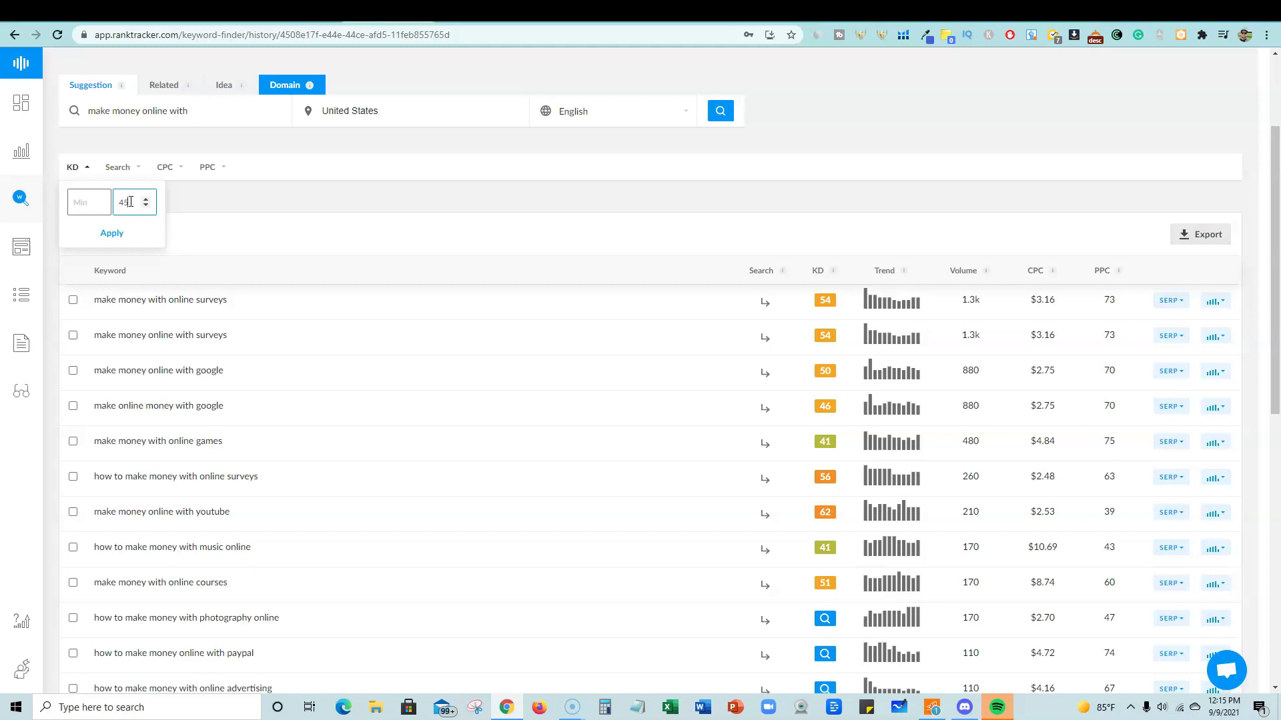
click(112, 233)
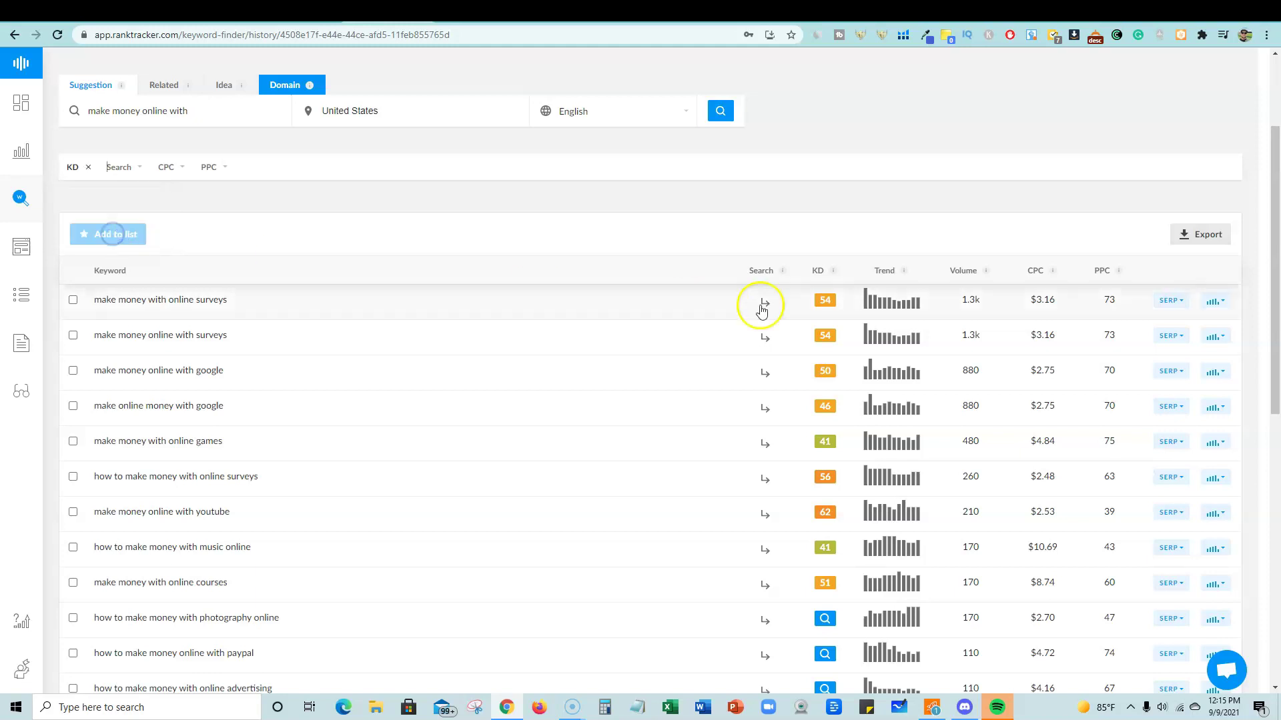
scroll(887, 260, down, 2)
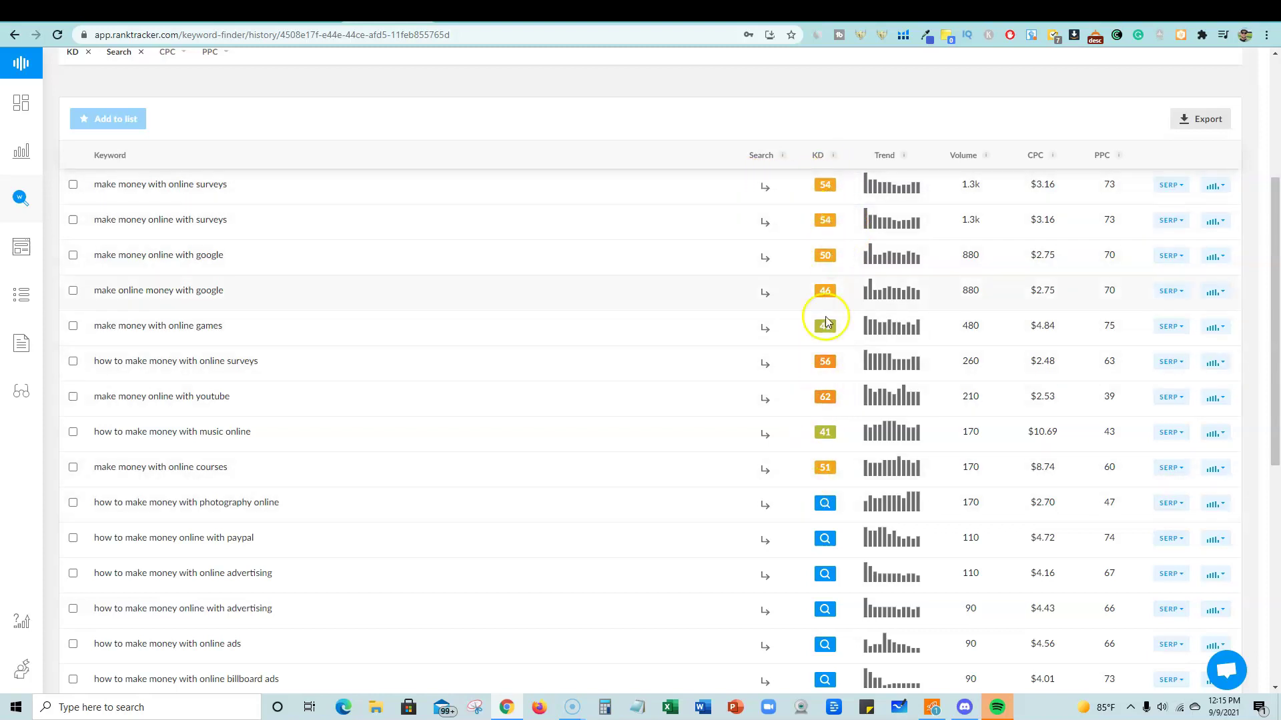
scroll(842, 342, down, 6)
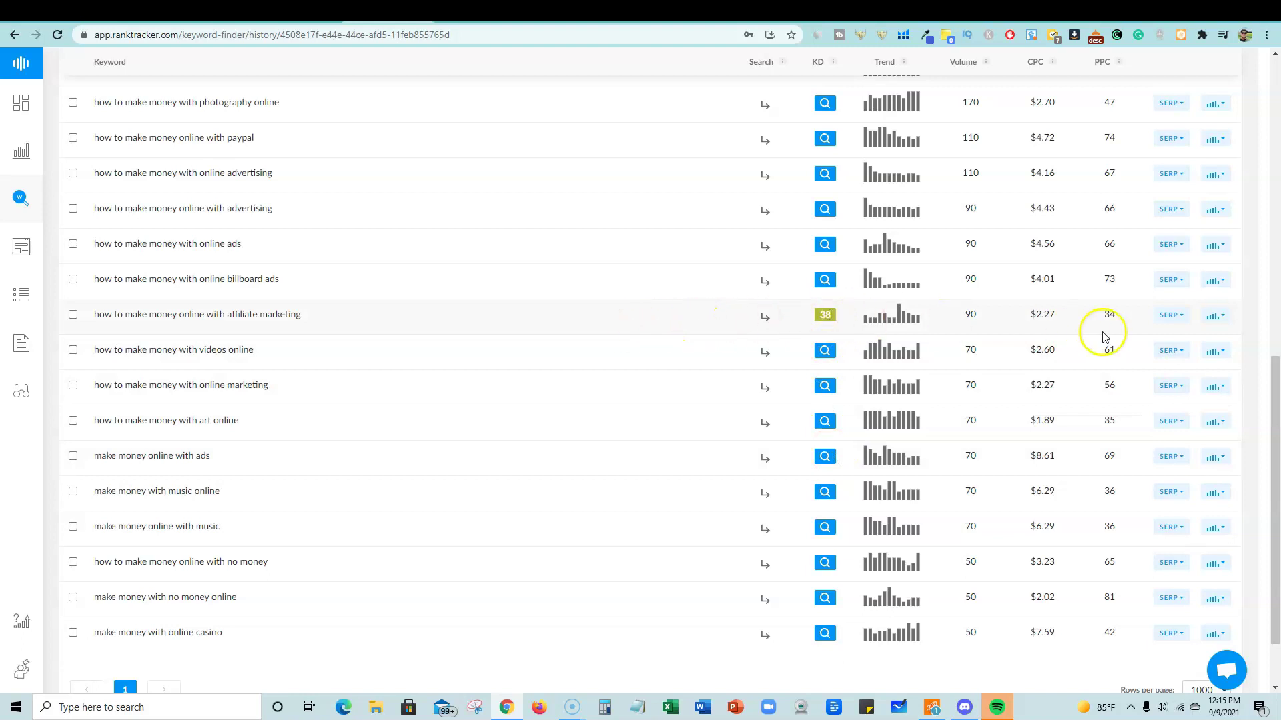
Open the search volume history and the SERP results for 'how to make money online with affiliate marketing'.
click(1224, 319)
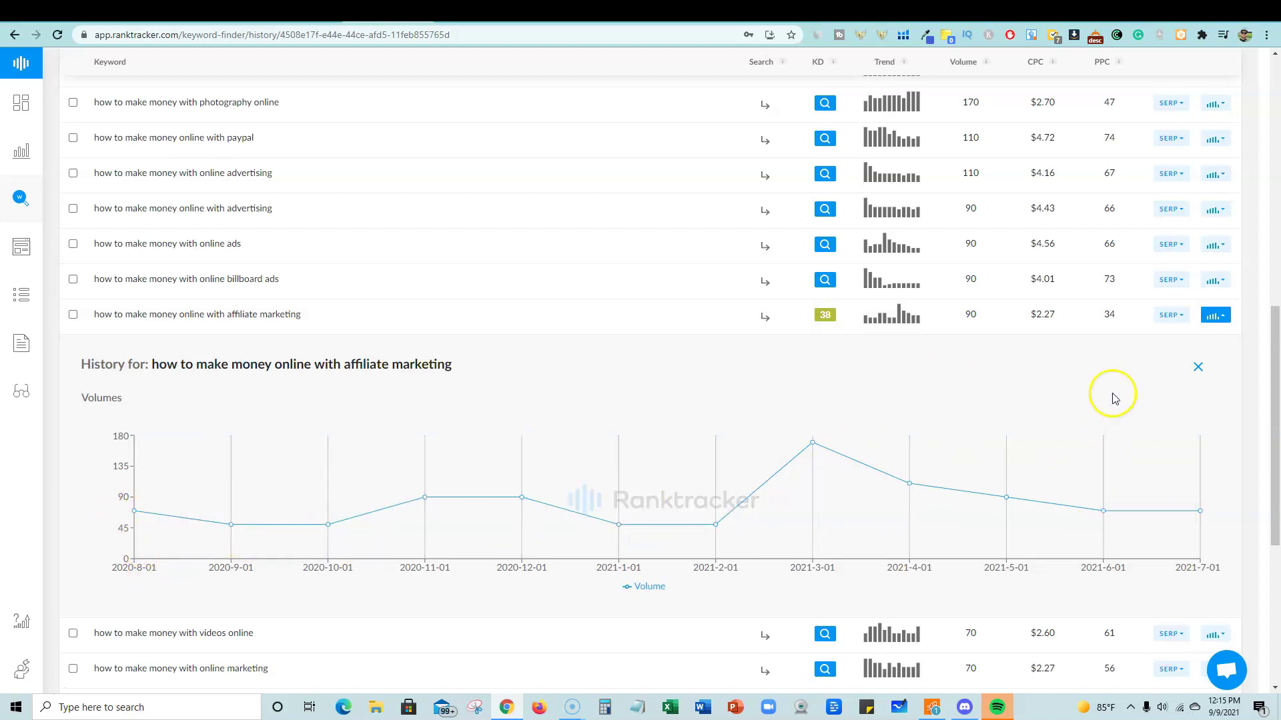
scroll(1111, 399, up, 1)
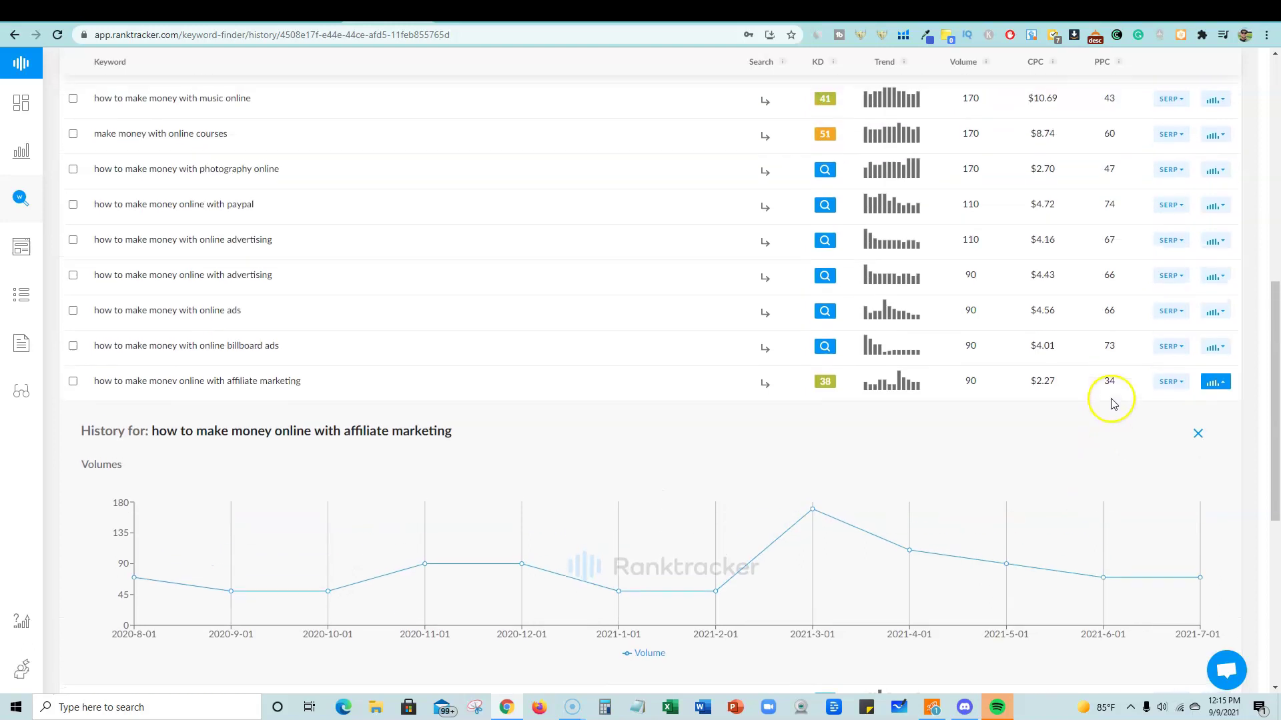
click(1181, 383)
scroll(1138, 413, down, 3)
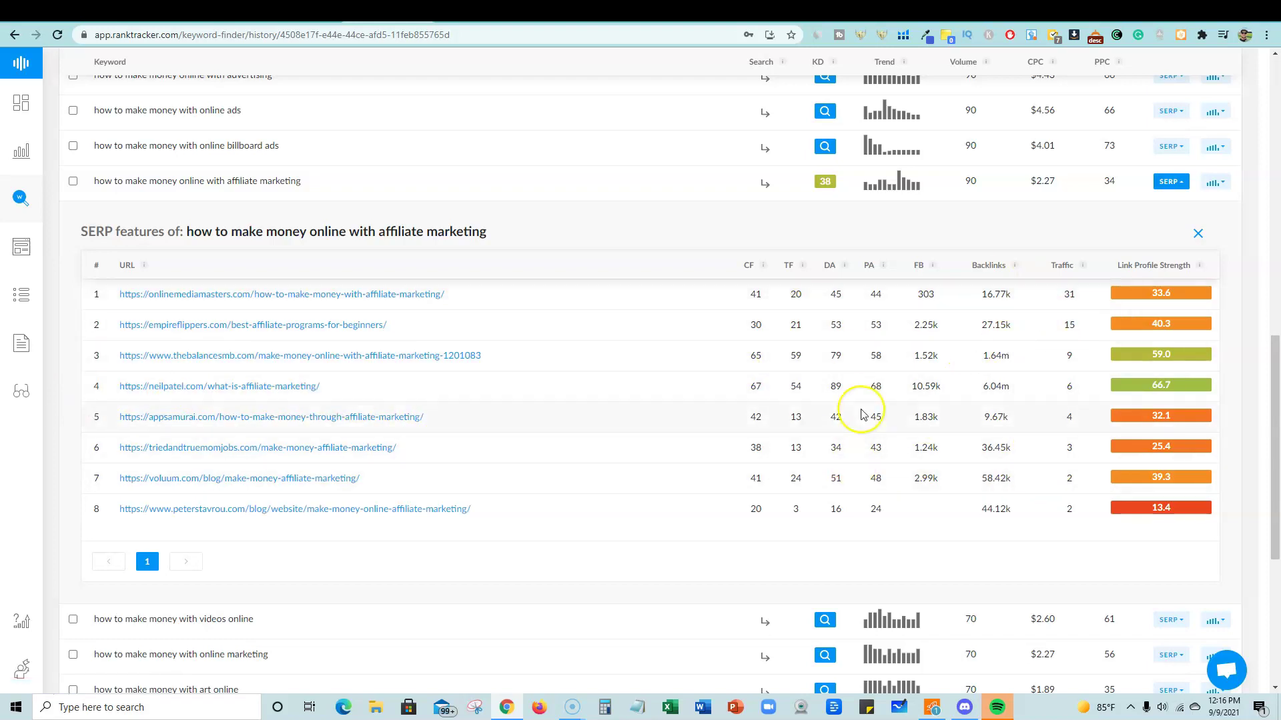
scroll(863, 414, up, 12)
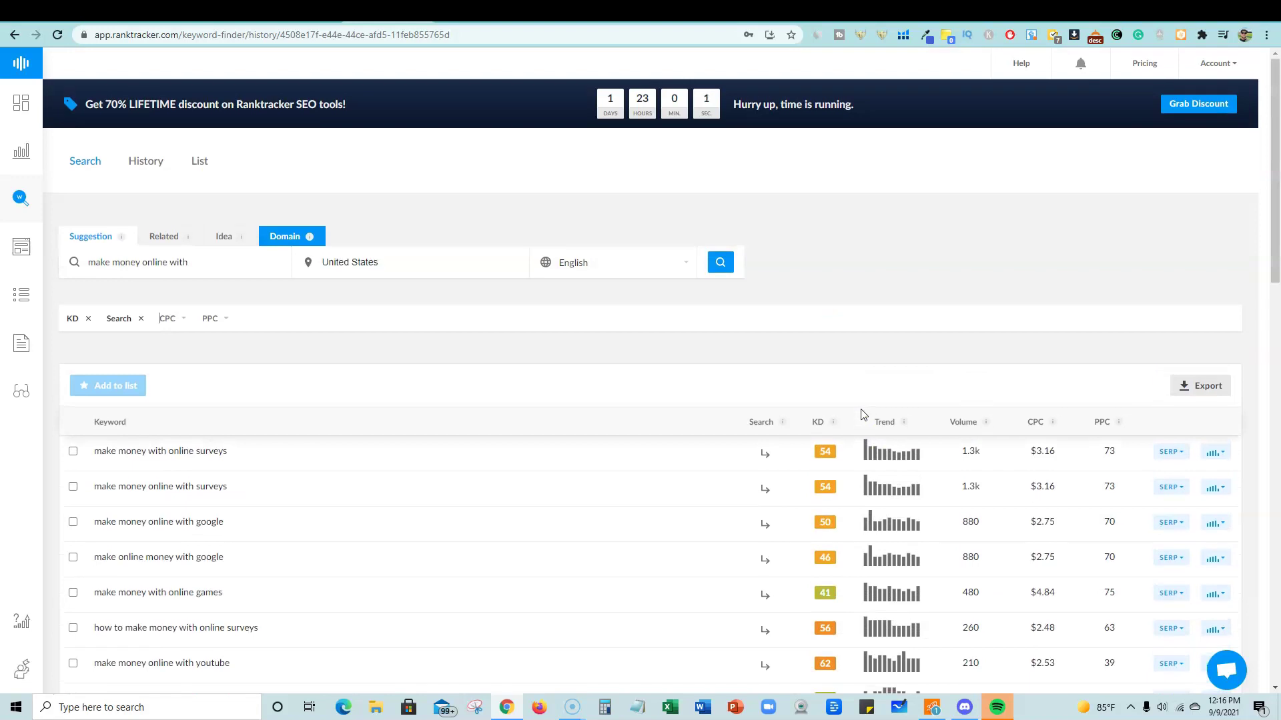
scroll(917, 435, down, 10)
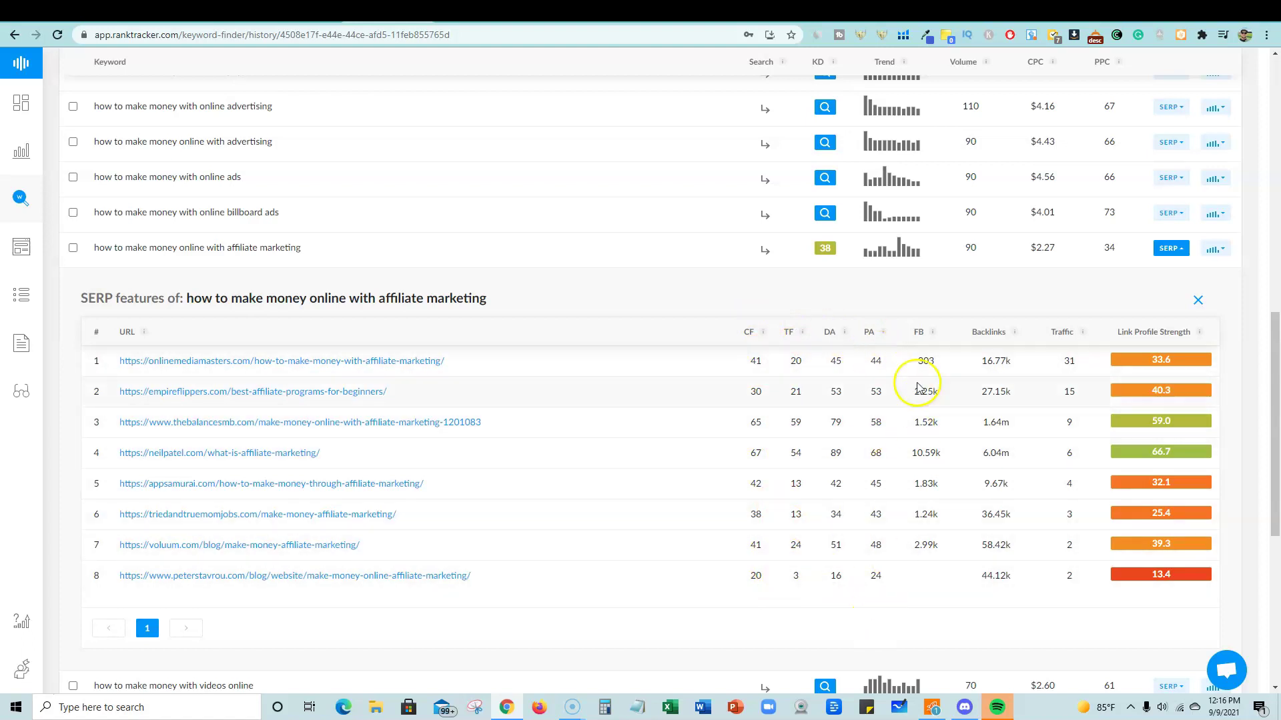
Examine the FB, Backlinks and Traffic columns of the affiliate marketing keyword's SERP results, and return to the start of the keyword page.
mouse_move(930, 339)
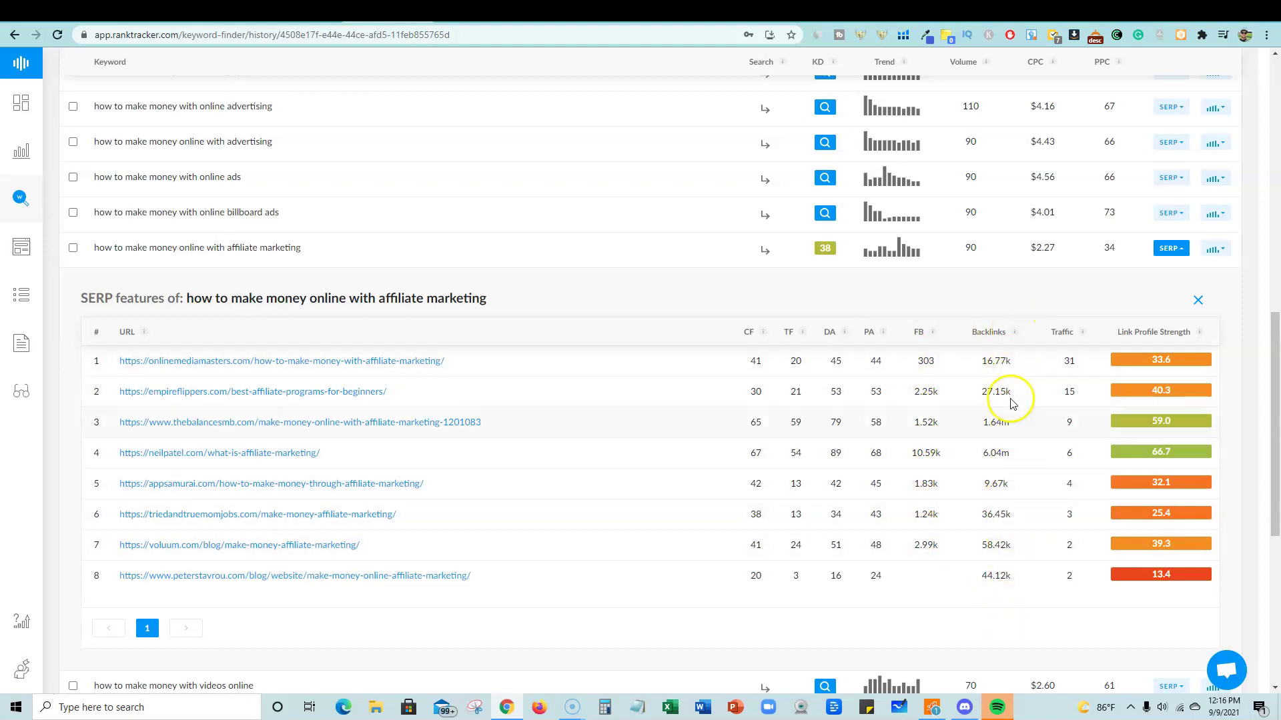
mouse_move(1014, 337)
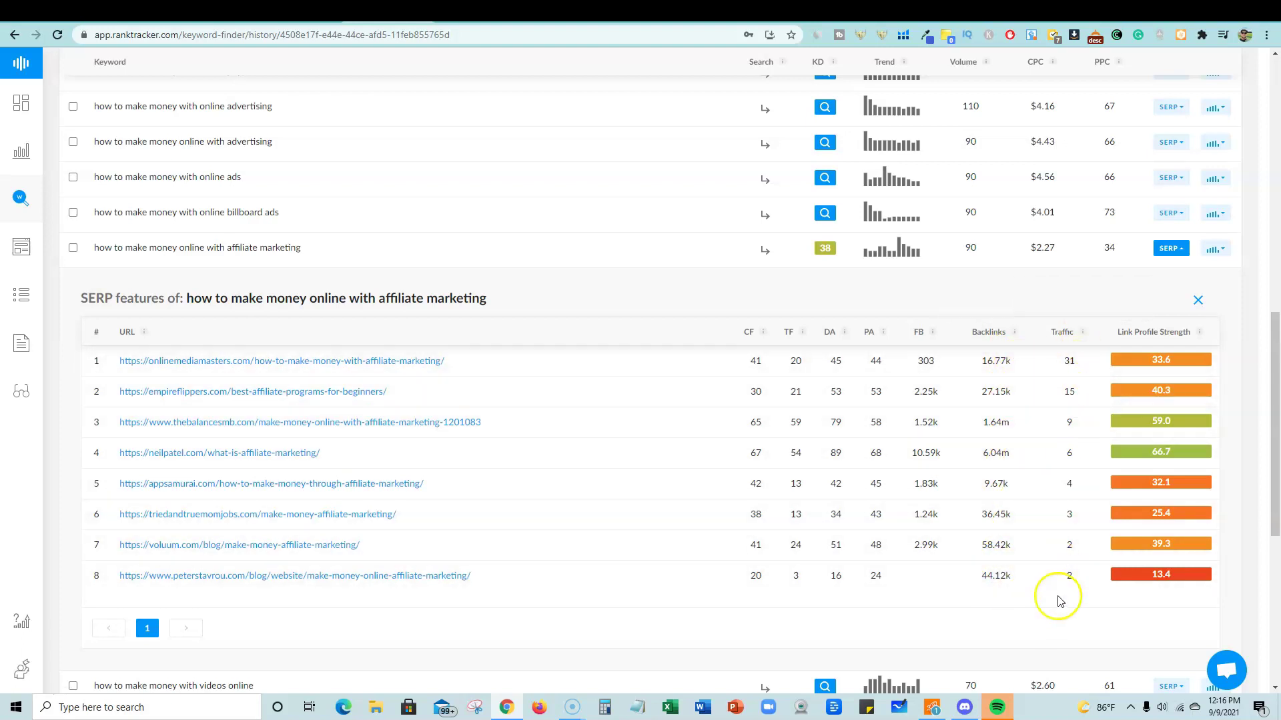
scroll(849, 435, down, 7)
scroll(815, 435, up, 15)
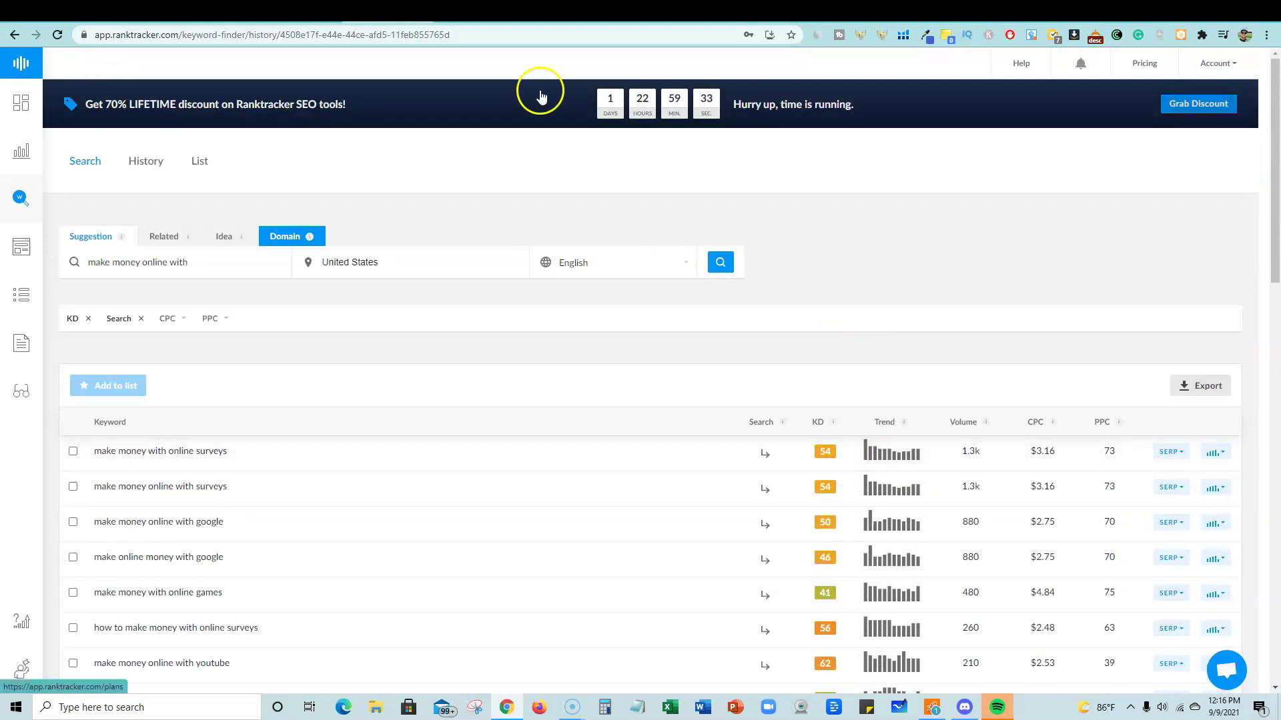
Switch to the AppSumo Ranktracker deal and compare the prices and limits of License Tiers 1, 2 and 3.
click(304, 12)
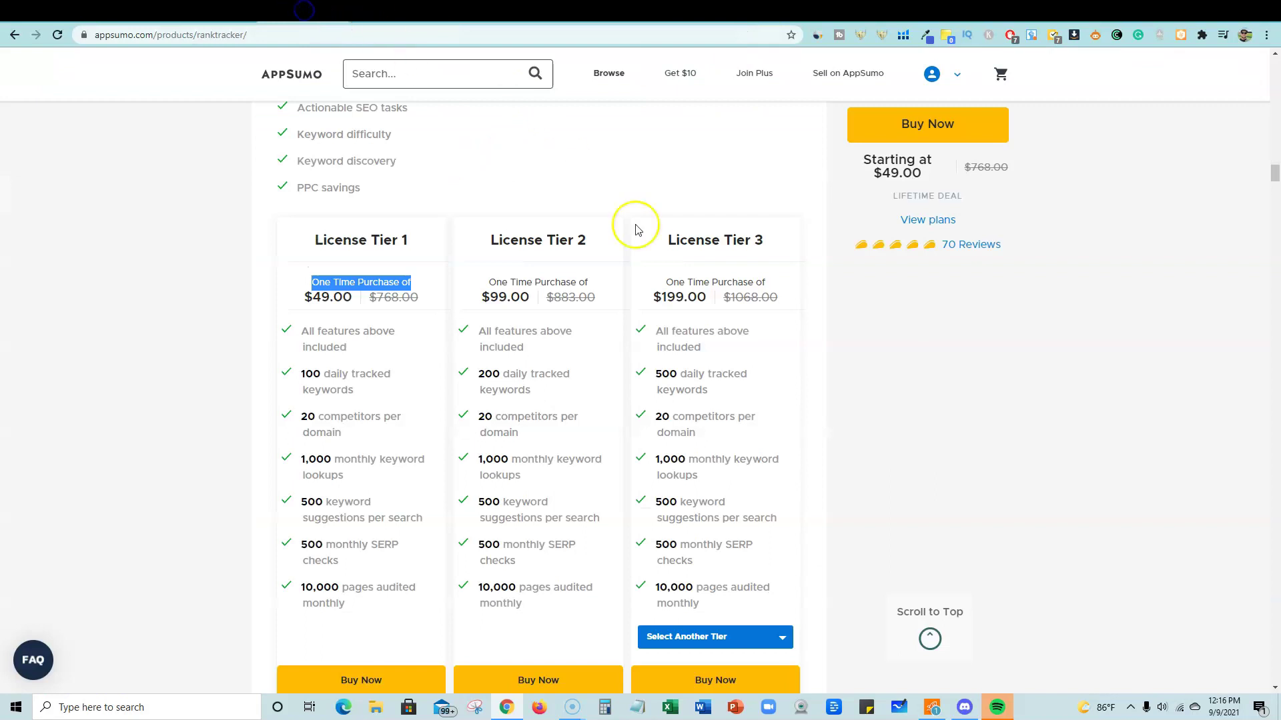
scroll(465, 168, down, 1)
scroll(469, 169, up, 1)
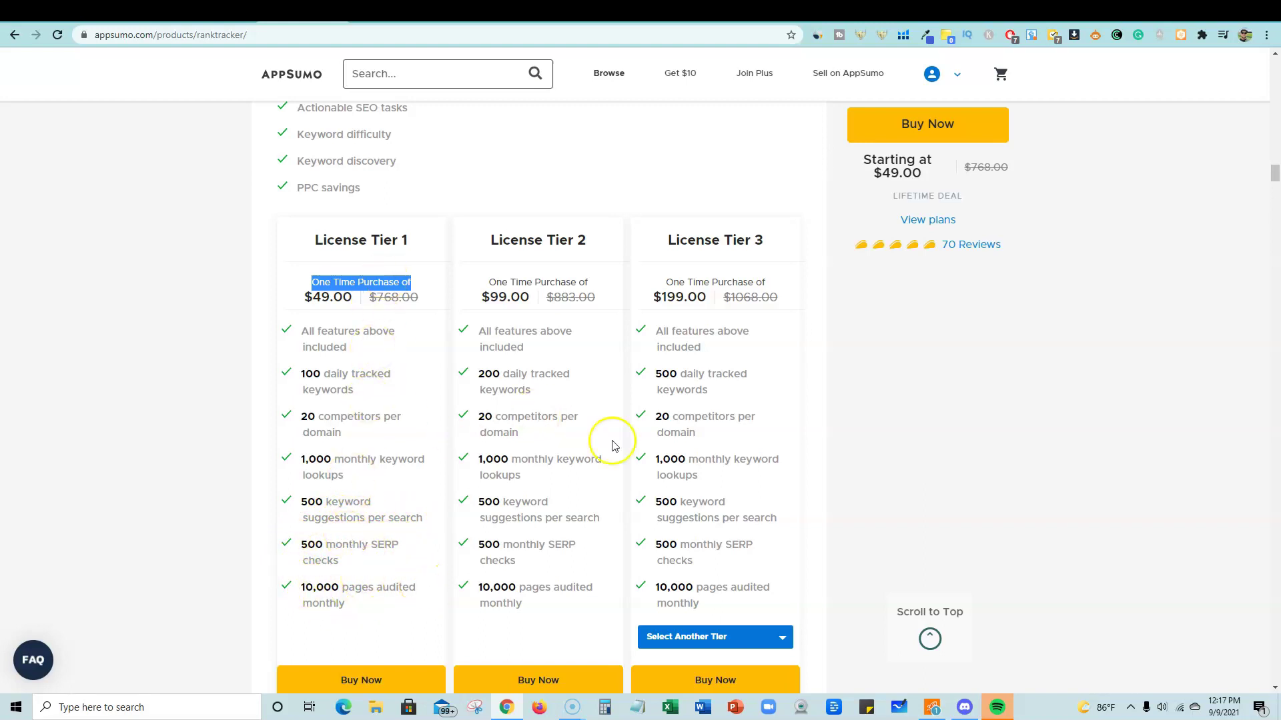
scroll(664, 467, down, 1)
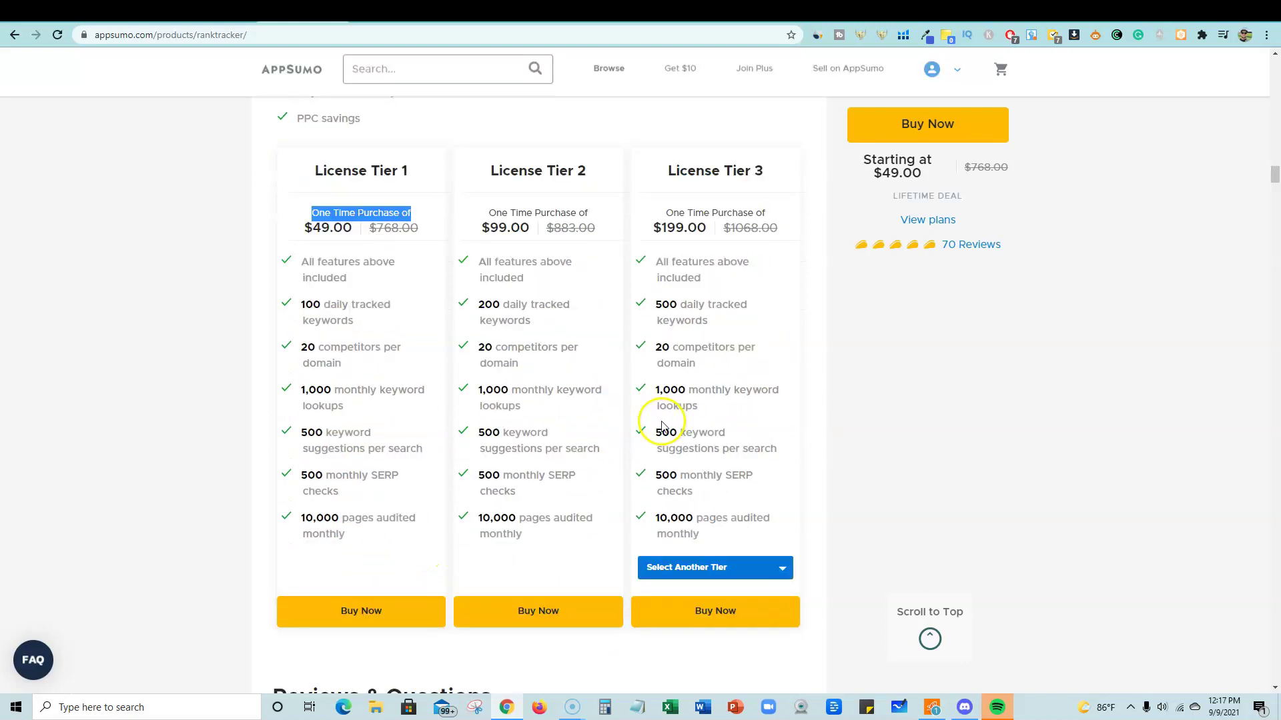
scroll(662, 430, up, 1)
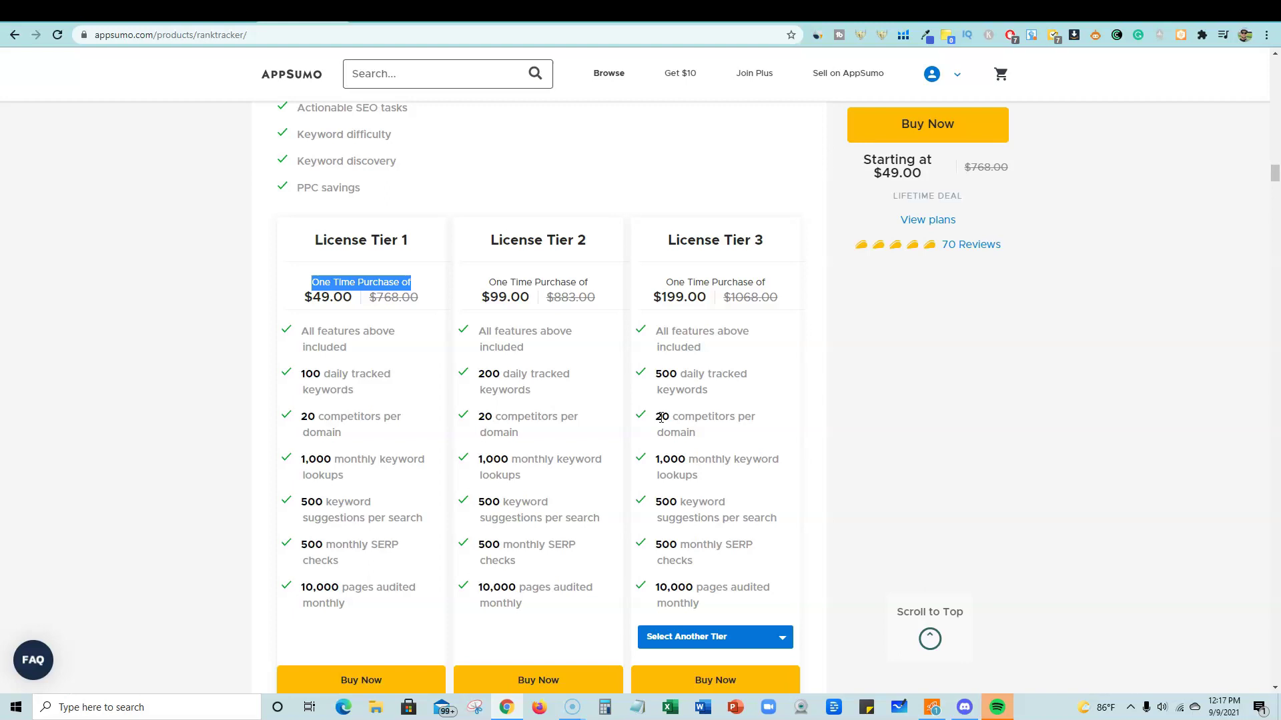
scroll(659, 432, up, 15)
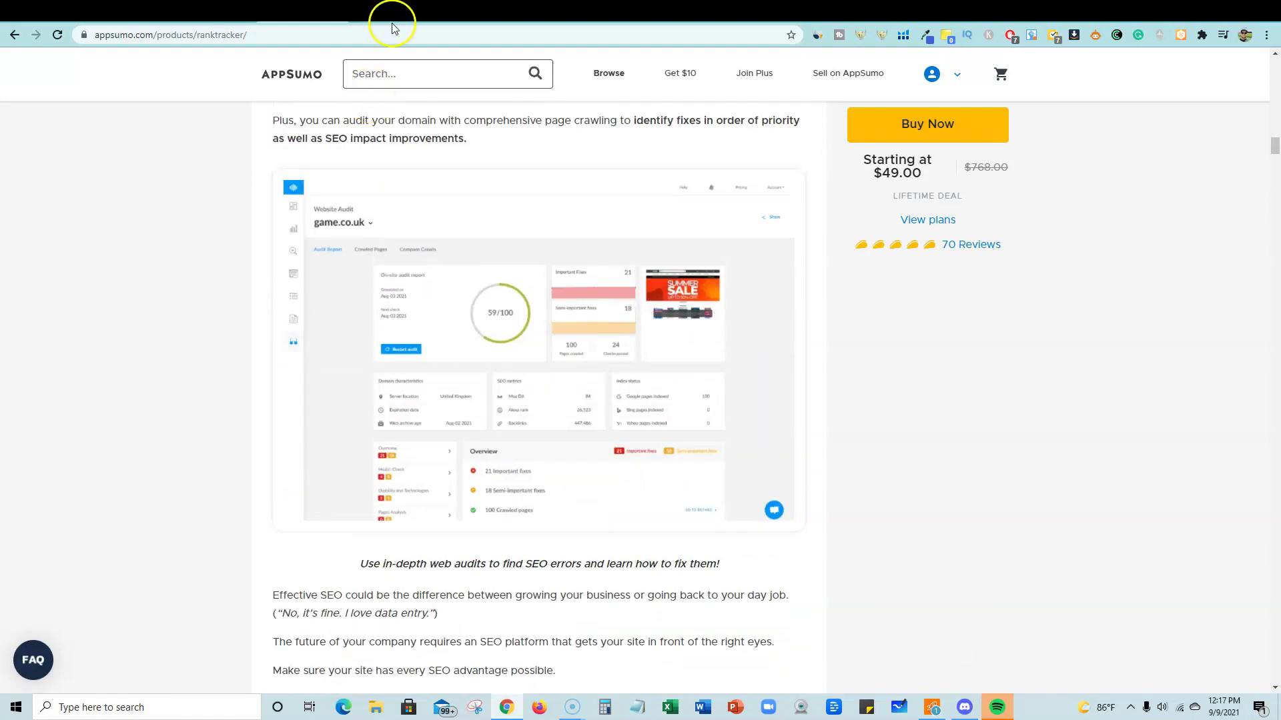
Switch to the open Google results page and search for 'ranktracker pricing'.
click(1063, 13)
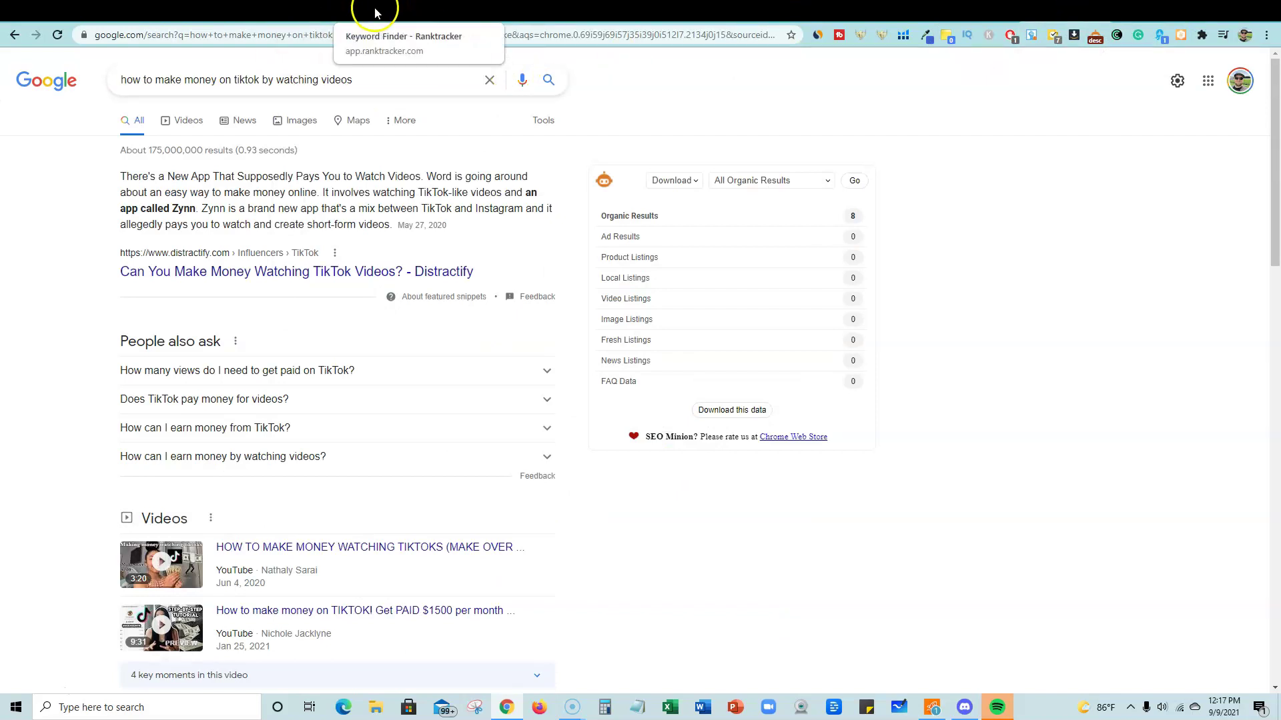
click(414, 13)
click(1030, 14)
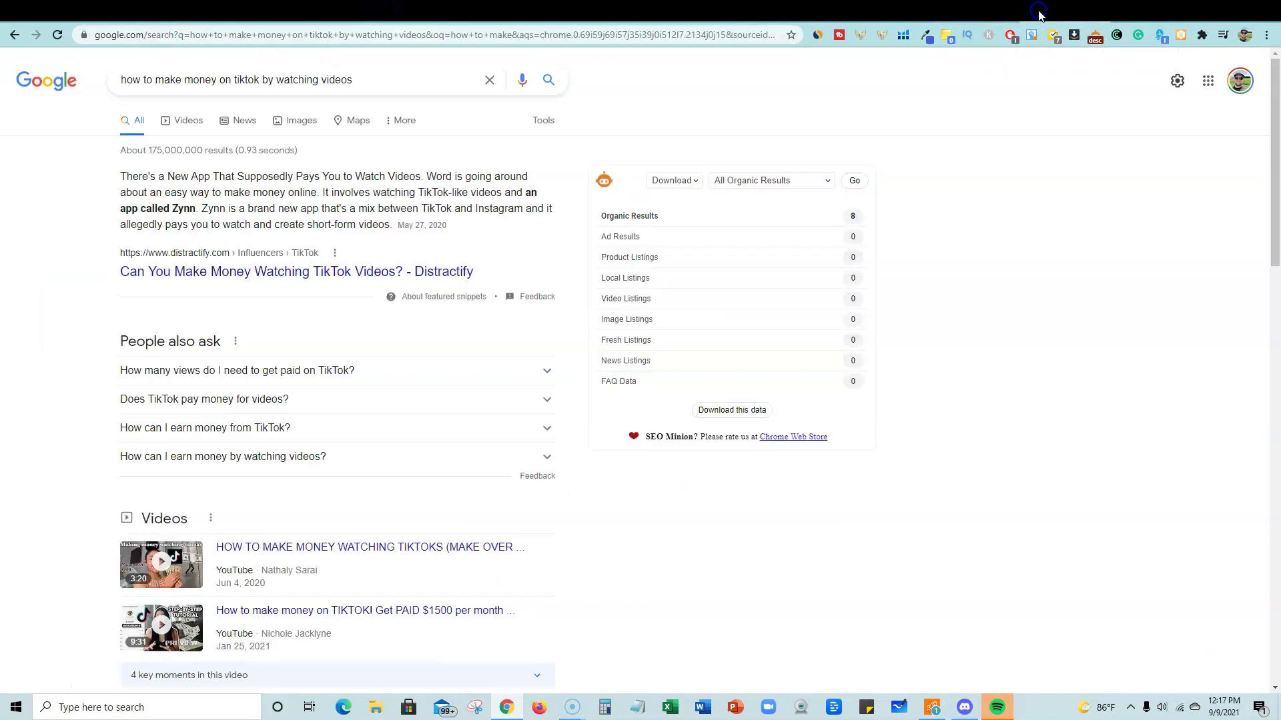
triple_click(340, 80)
text(rank)
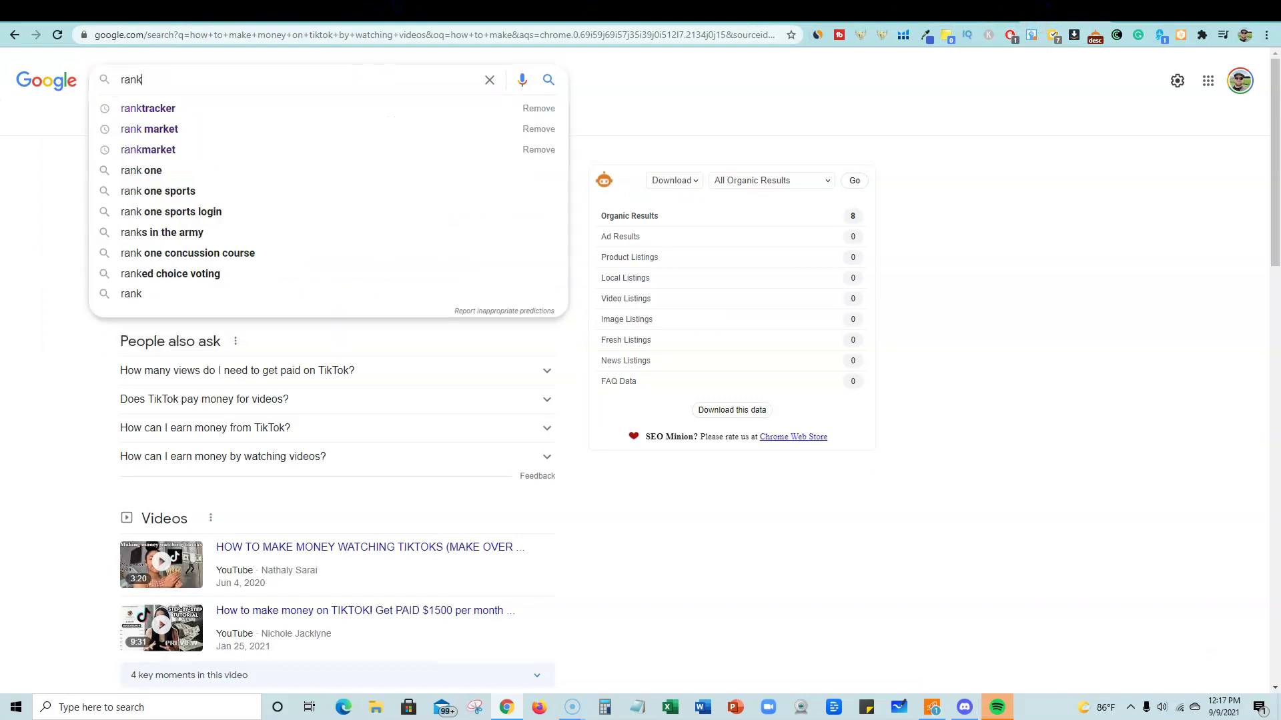
text(tracker pricing)
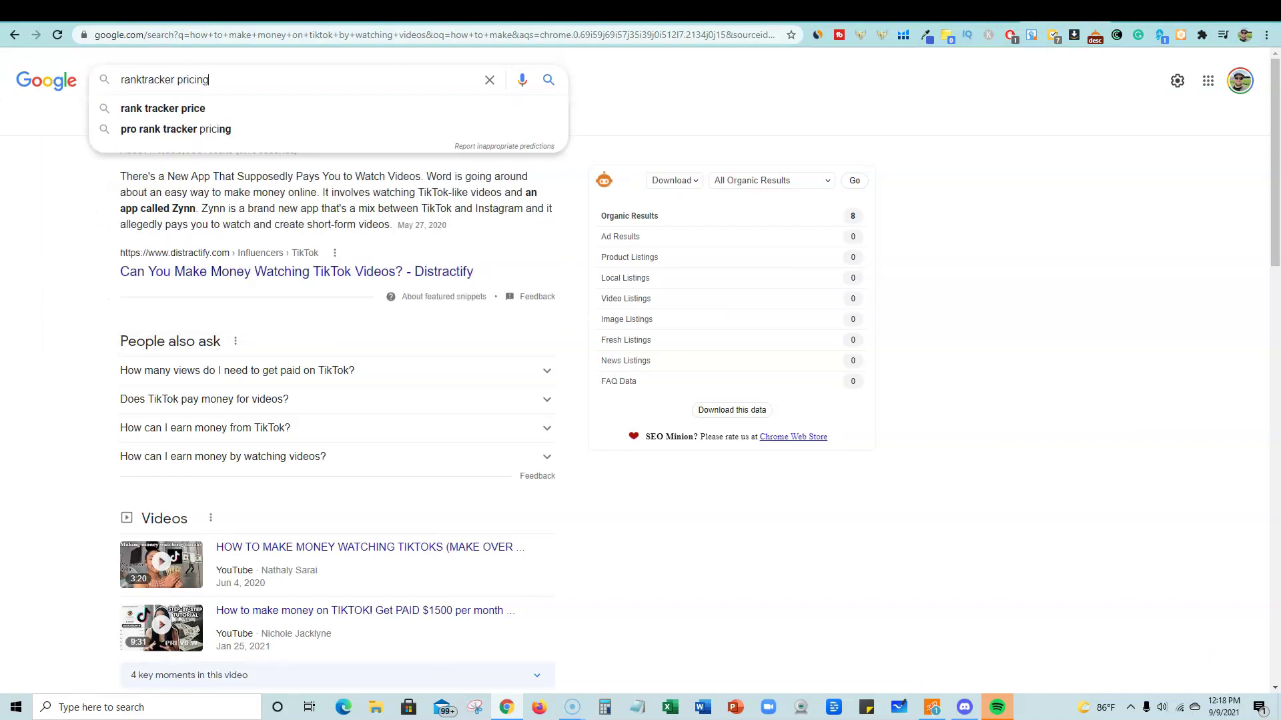
key(Return)
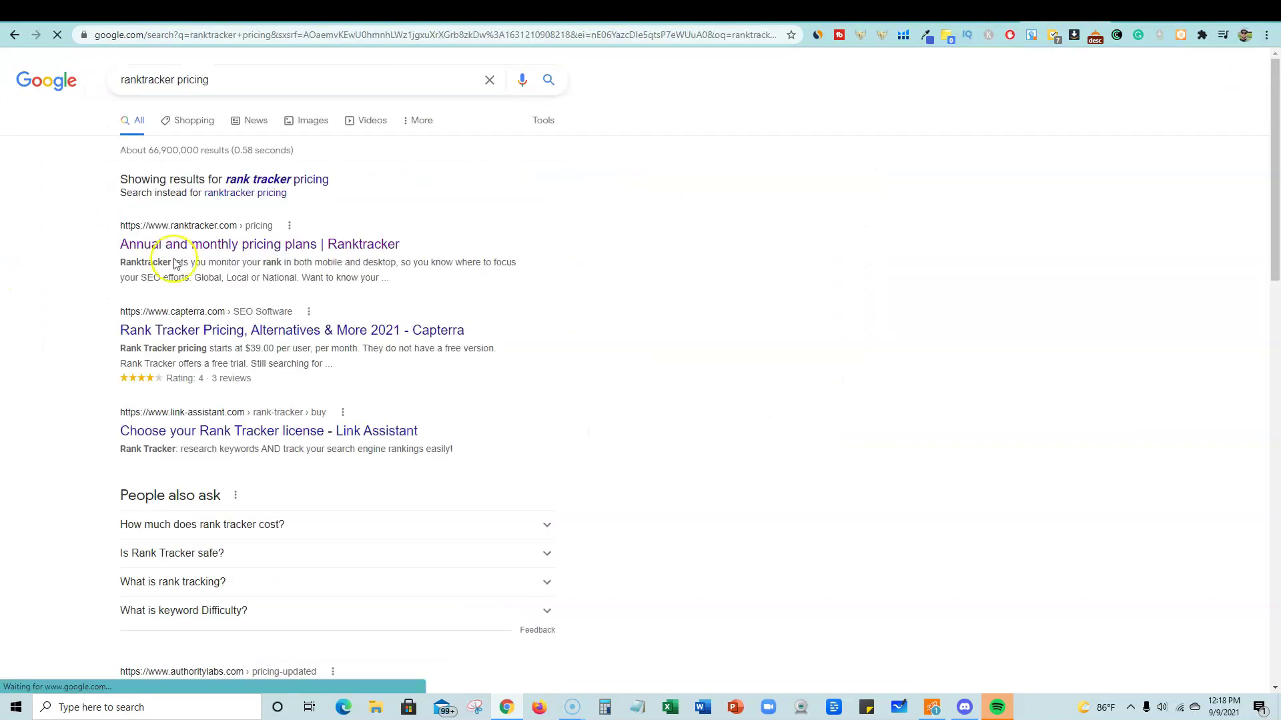
Open Ranktracker's own pricing page from the results and look through its Ranktracker, All-in-One and Premium annual plans.
click(207, 244)
scroll(801, 370, down, 4)
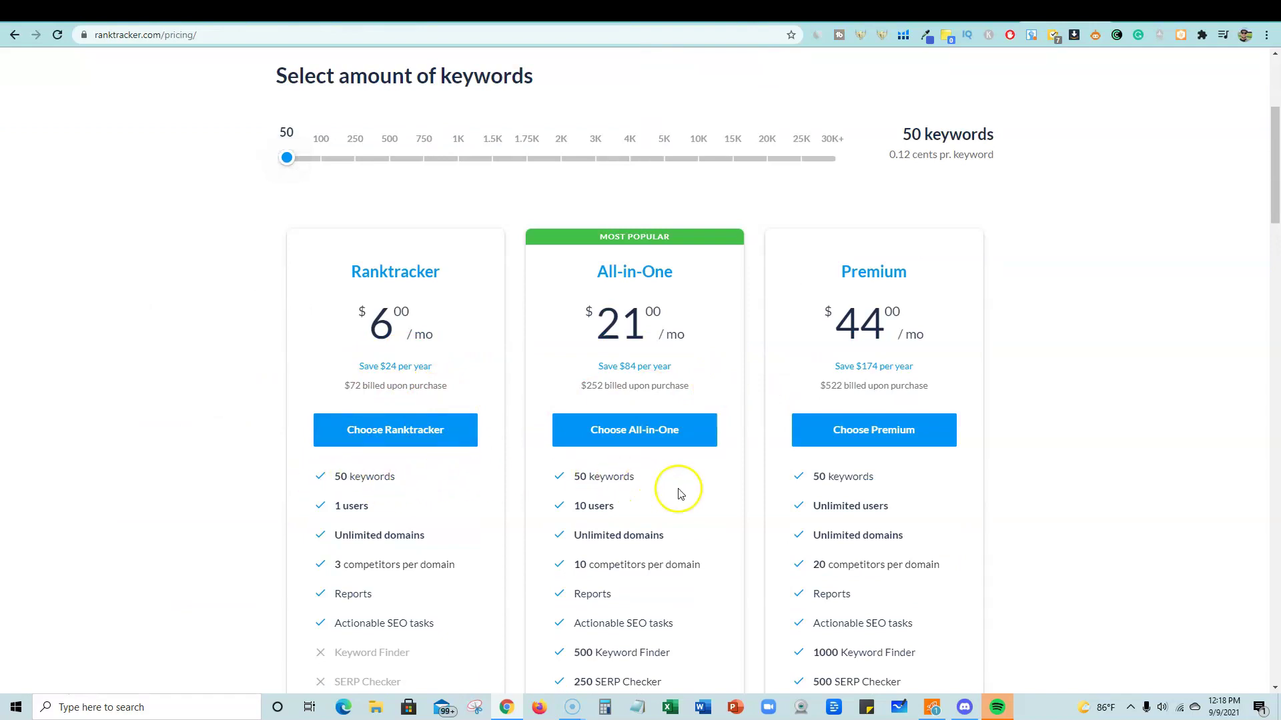
scroll(849, 579, down, 5)
scroll(849, 574, up, 9)
scroll(632, 445, down, 2)
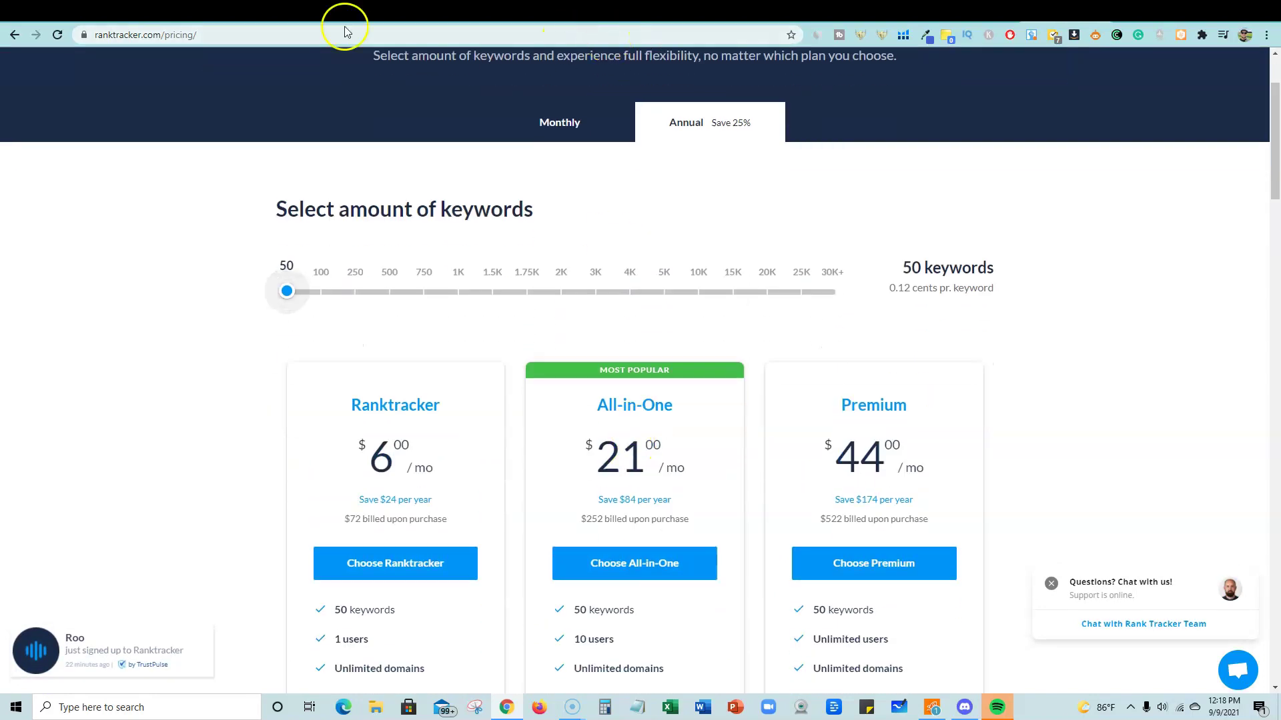
Return to the AppSumo deal page and find the daily tracked keywords allowance of License Tier 1.
click(309, 9)
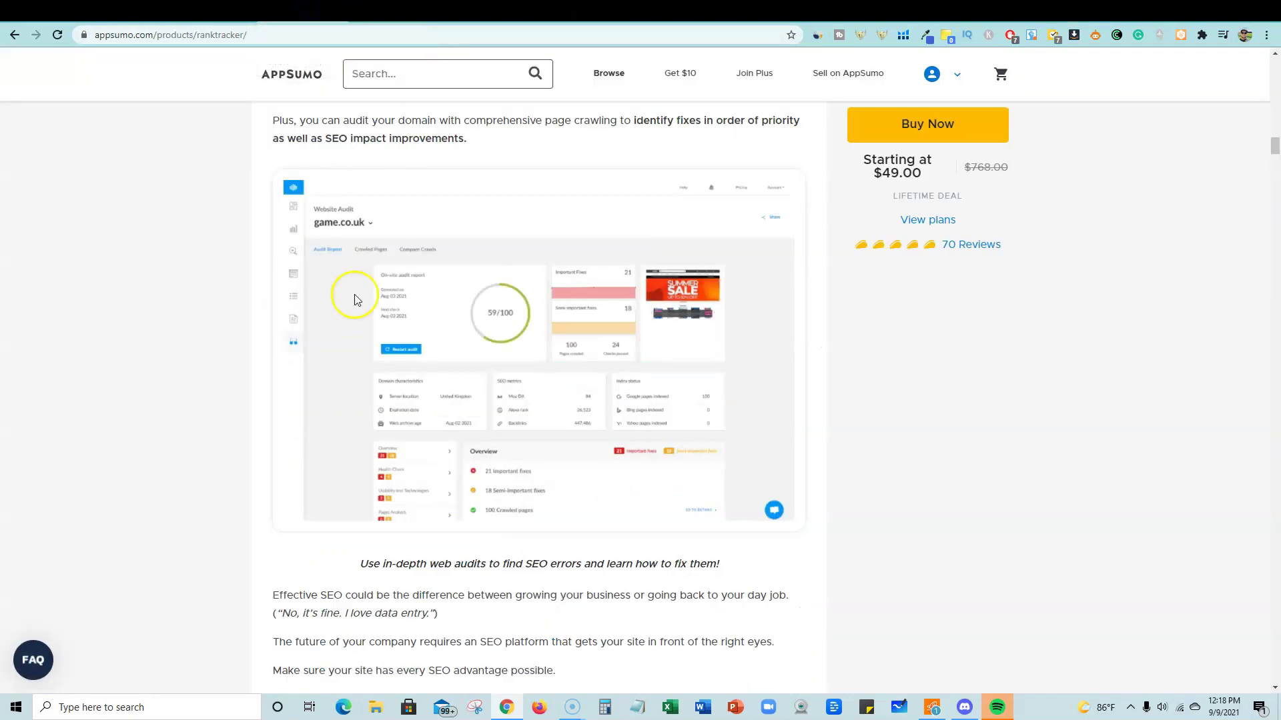
scroll(344, 533, down, 6)
scroll(343, 531, up, 10)
scroll(344, 530, down, 18)
scroll(333, 467, down, 1)
scroll(330, 387, up, 1)
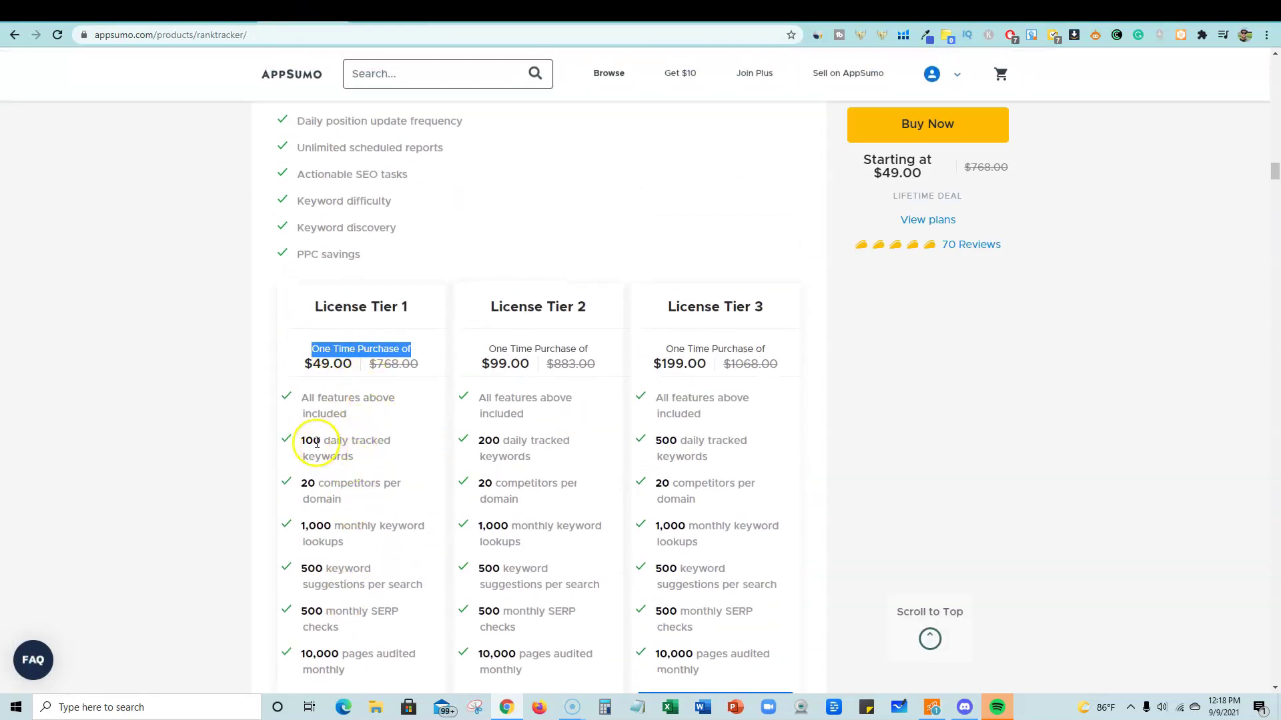
Set the amount of keywords to 100 on Ranktracker's pricing page, and compare its plan prices with the AppSumo license tiers.
click(1053, 20)
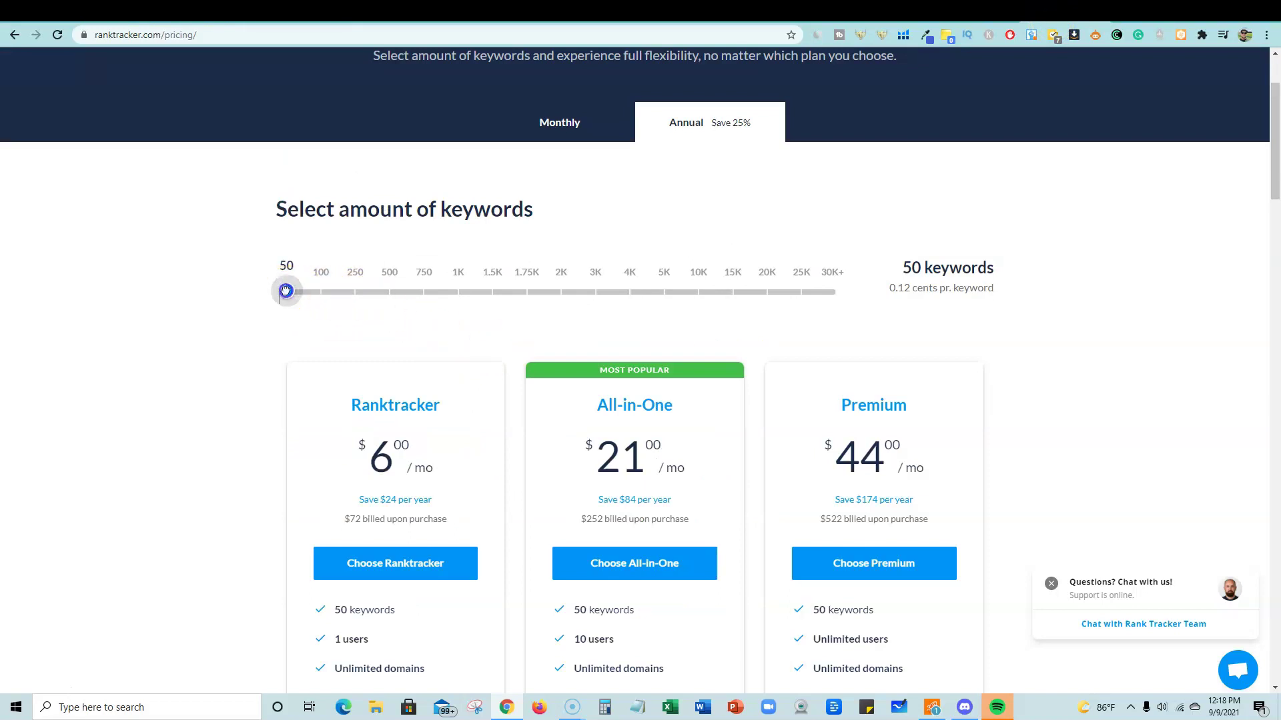
drag(286, 291, 323, 292)
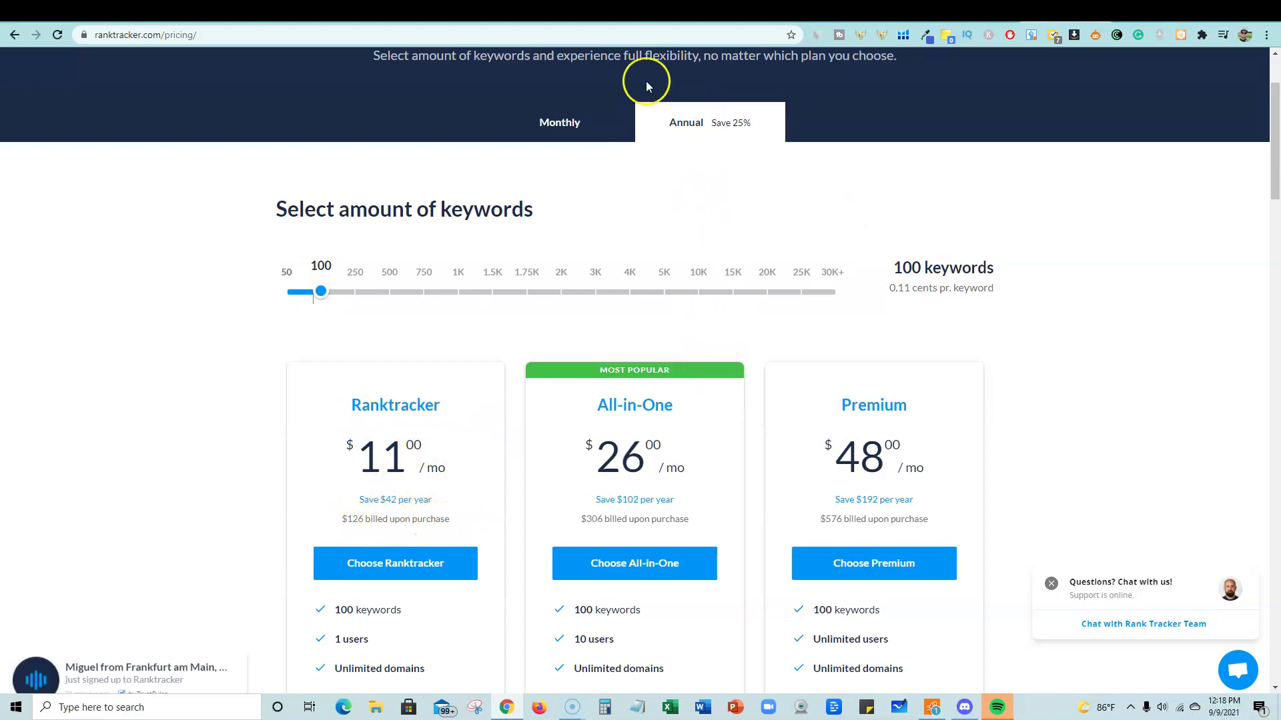
click(300, 14)
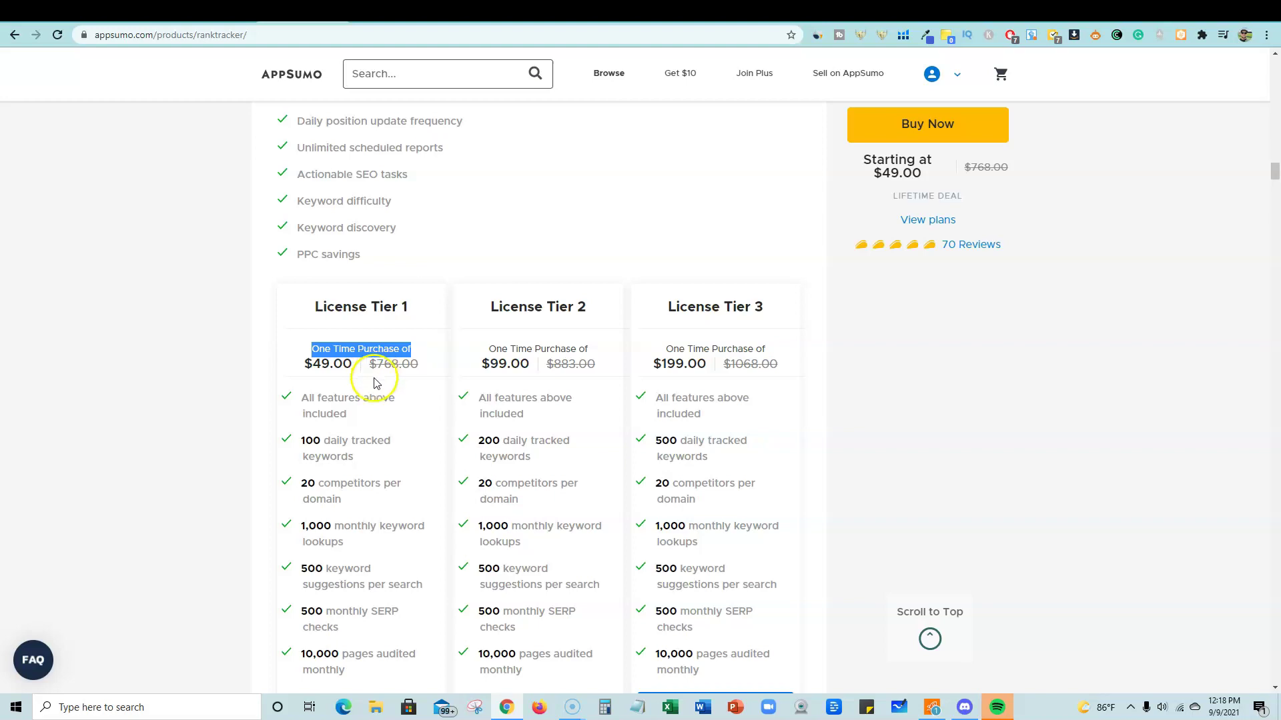
scroll(478, 370, up, 2)
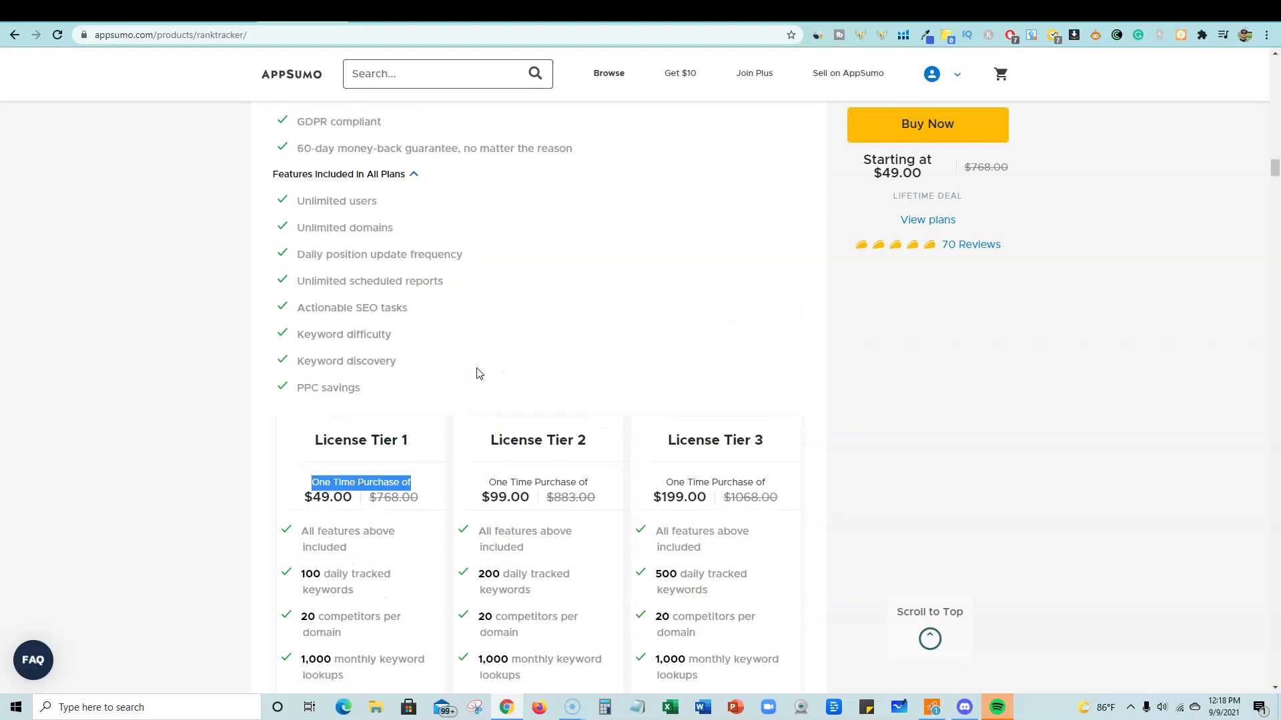